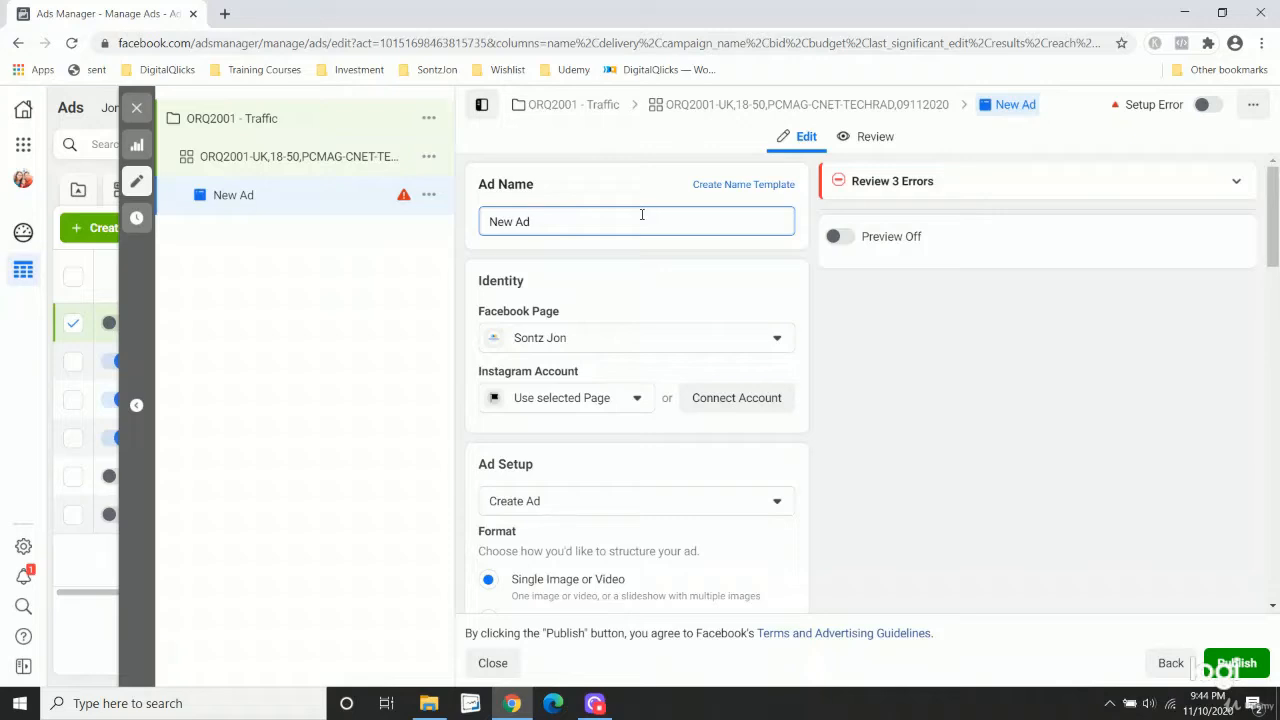
Rename the new ad as "IE + Slideshow_Strike 1_09112020".
key("BackSpace")
key("BackSpace")
key("BackSpace")
key("BackSpace")
key("BackSpace")
key("BackSpace")
type("SI")
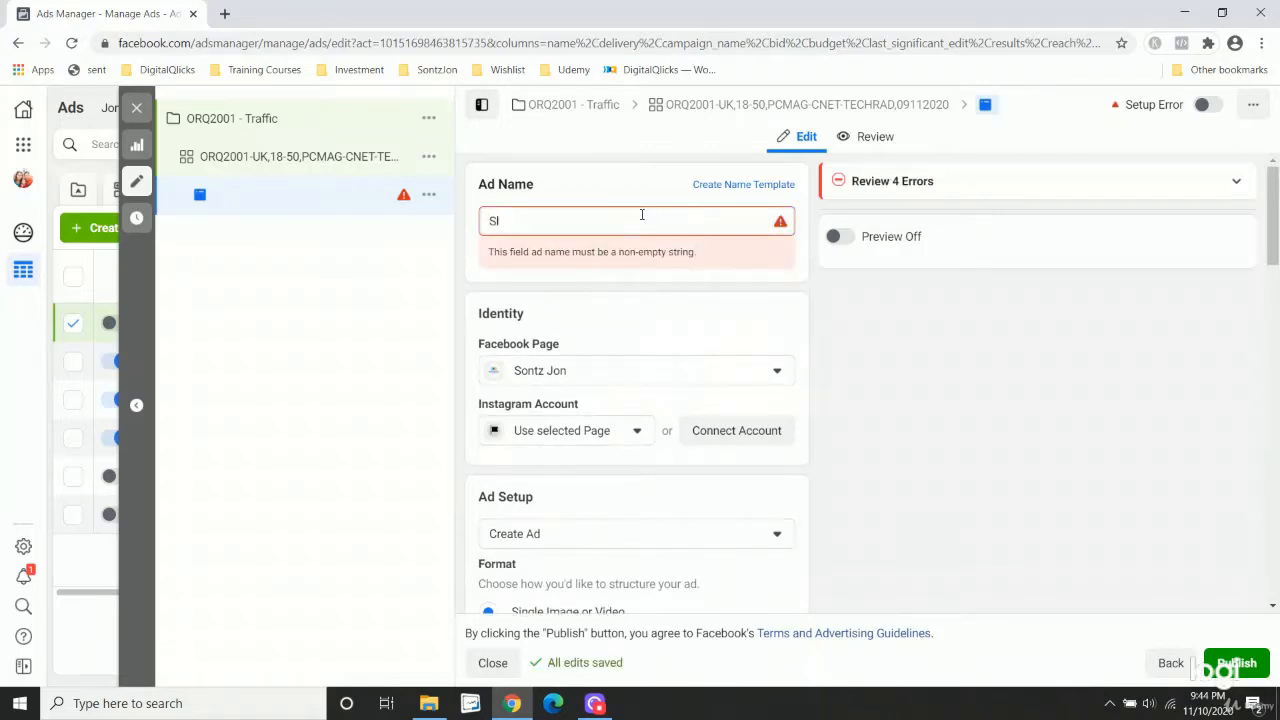
key("BackSpace")
key("BackSpace")
left_click(642, 220)
type("IE + Slideshow")
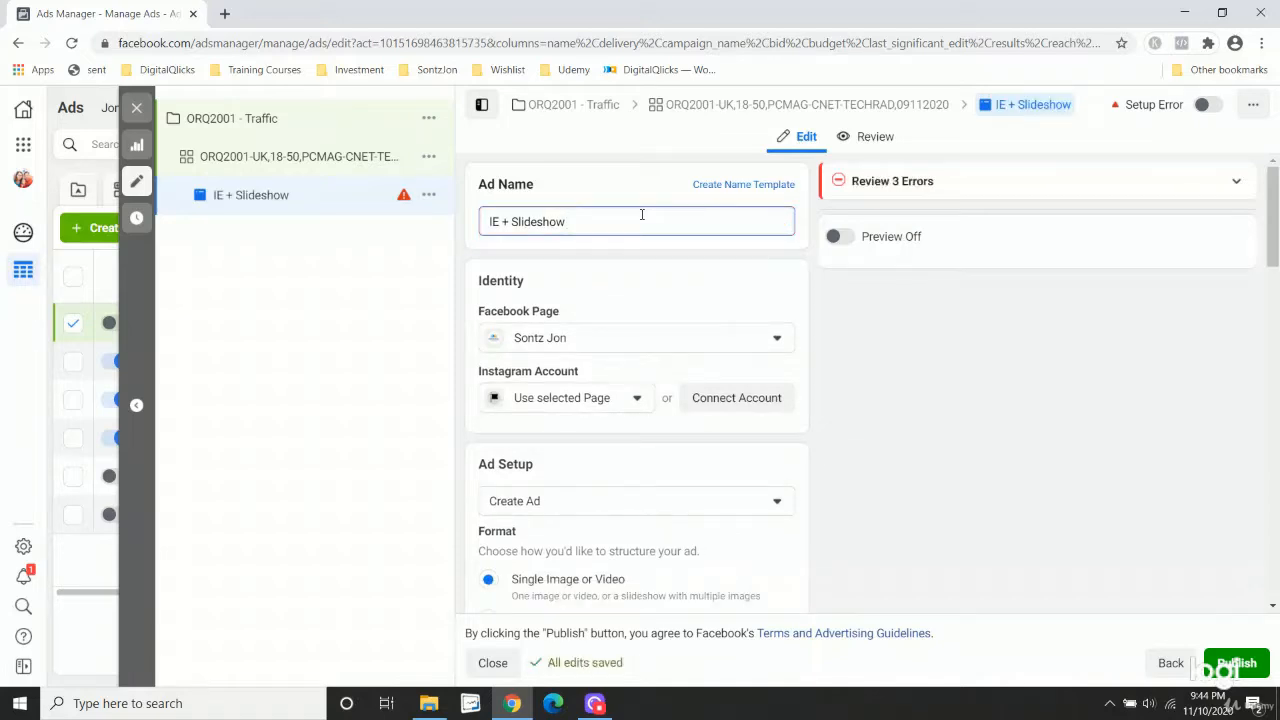
type("_Strike 1_")
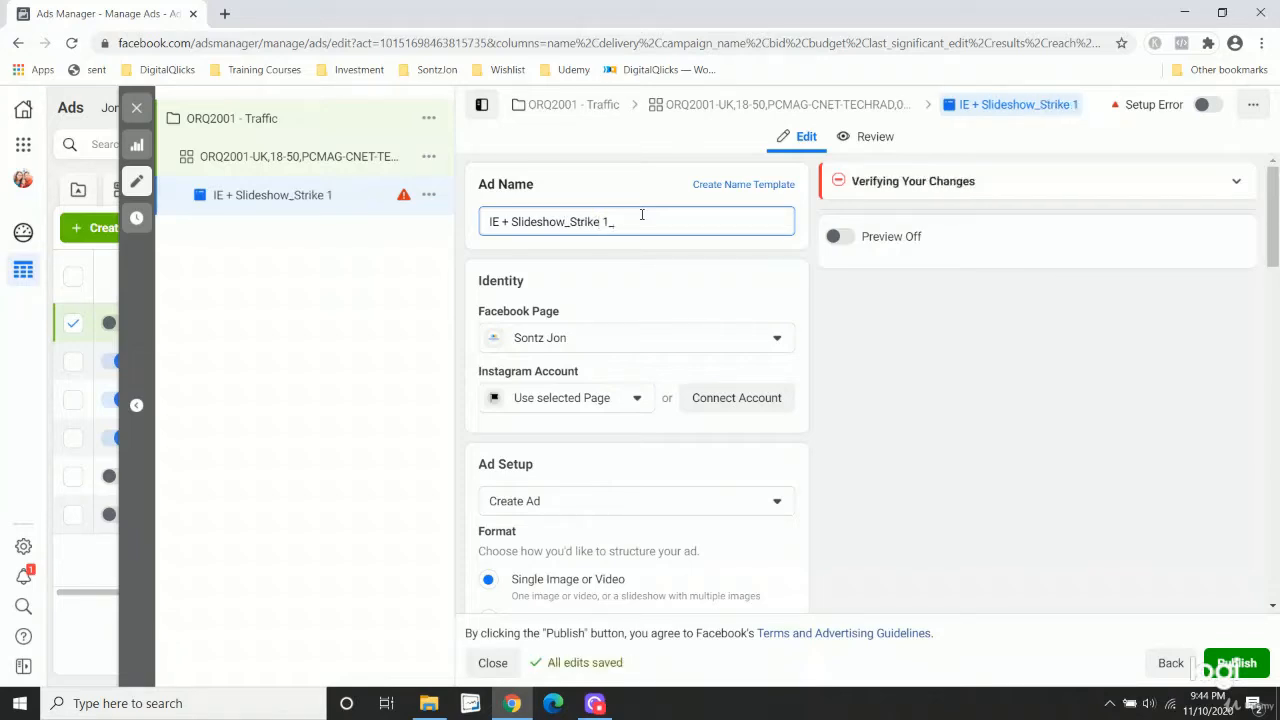
type("90")
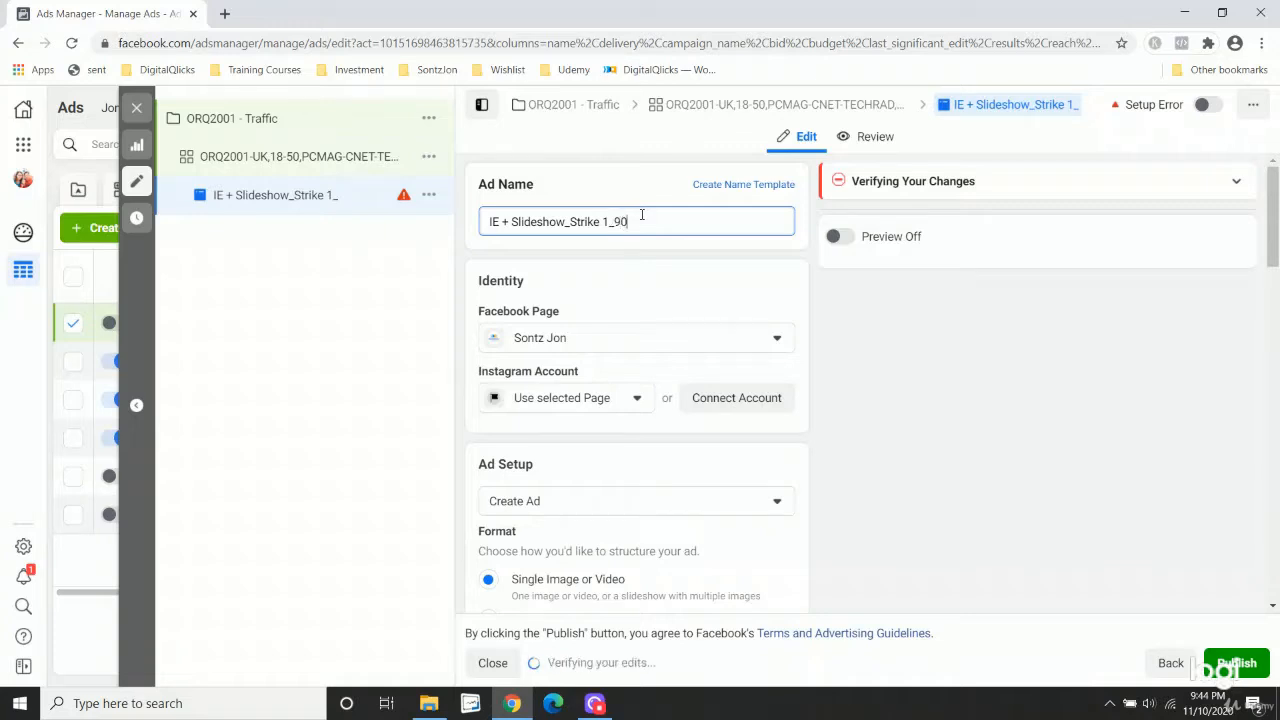
type("91120202")
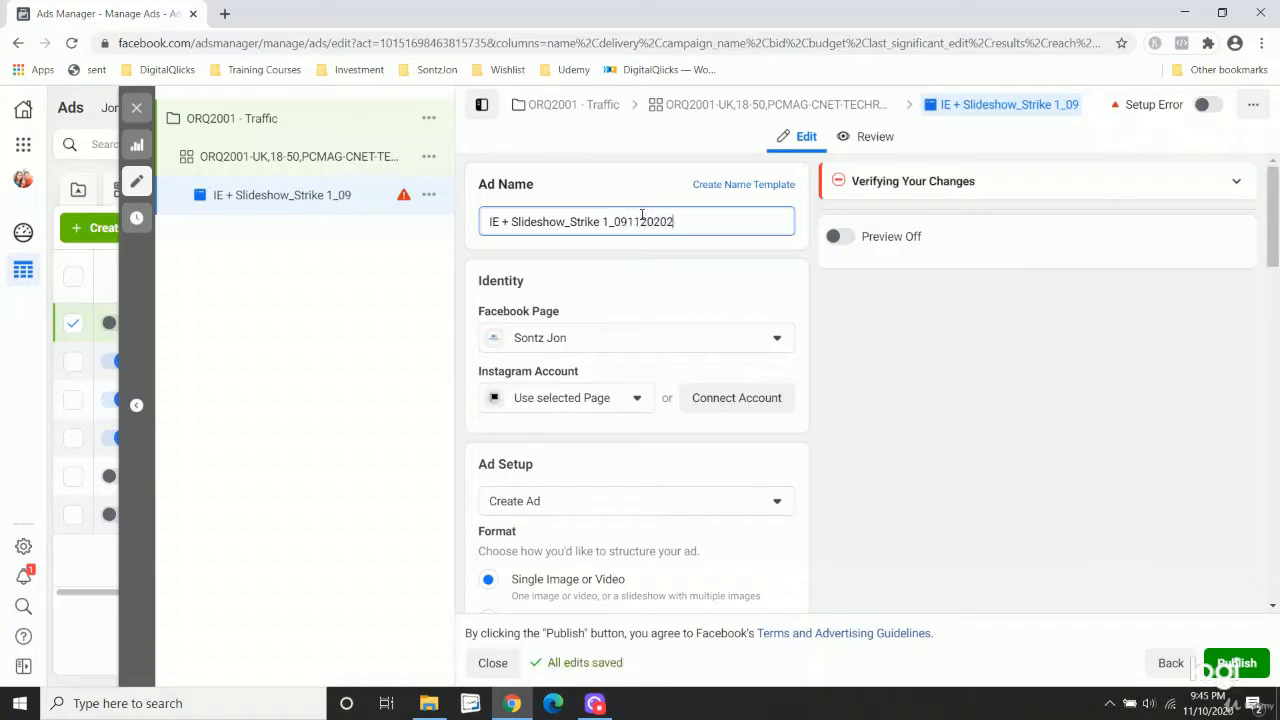
key("BackSpace")
left_click(984, 391)
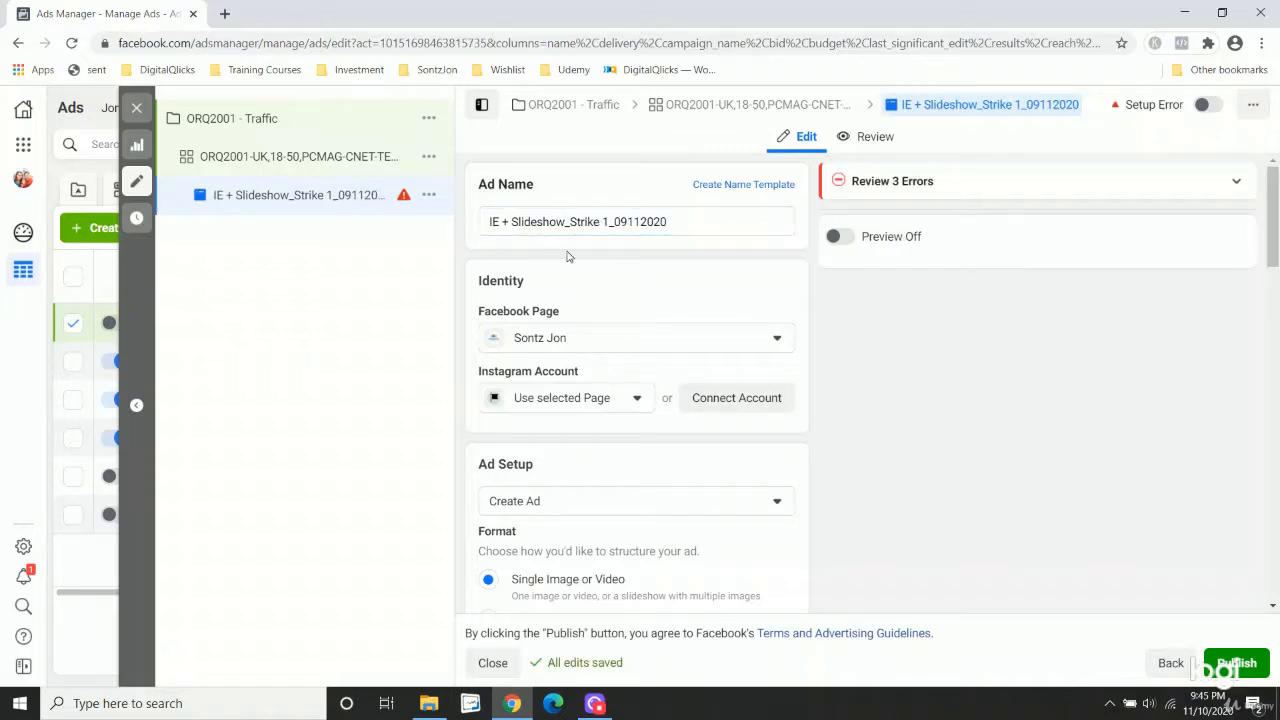
Review the available Facebook Pages and the Instagram account setting in the ad's identity section.
left_click(652, 340)
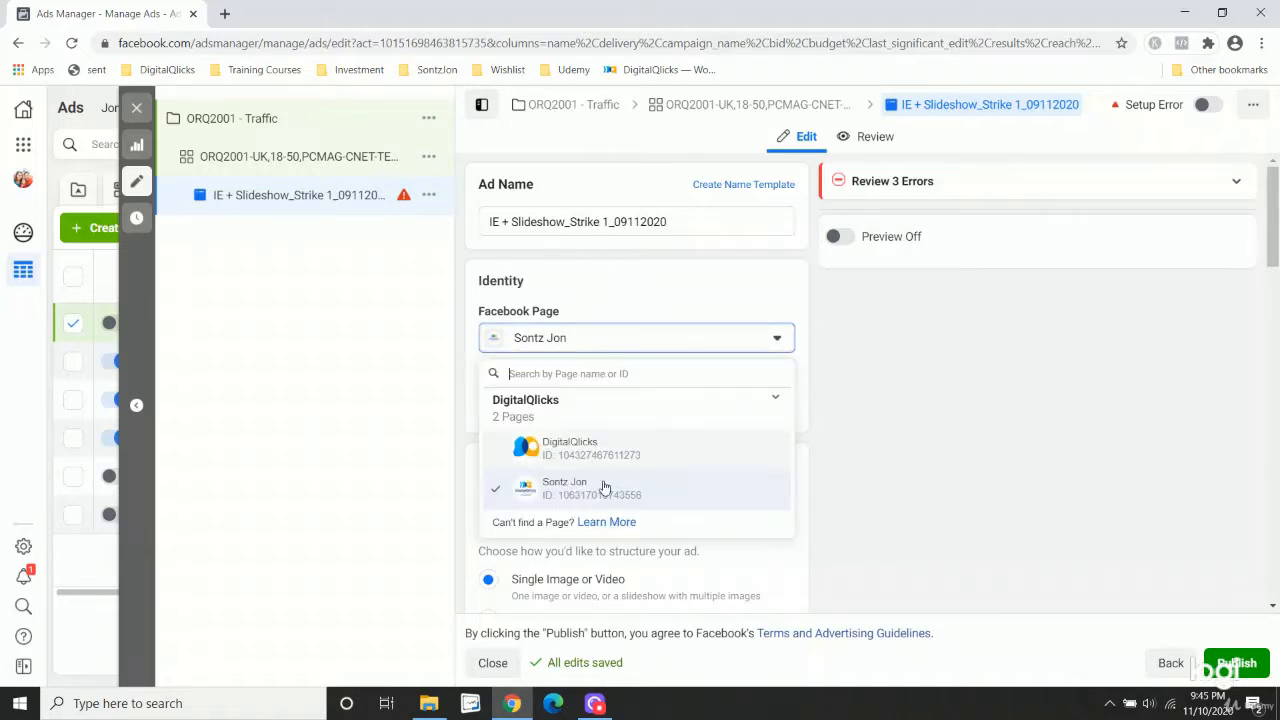
left_click(1006, 434)
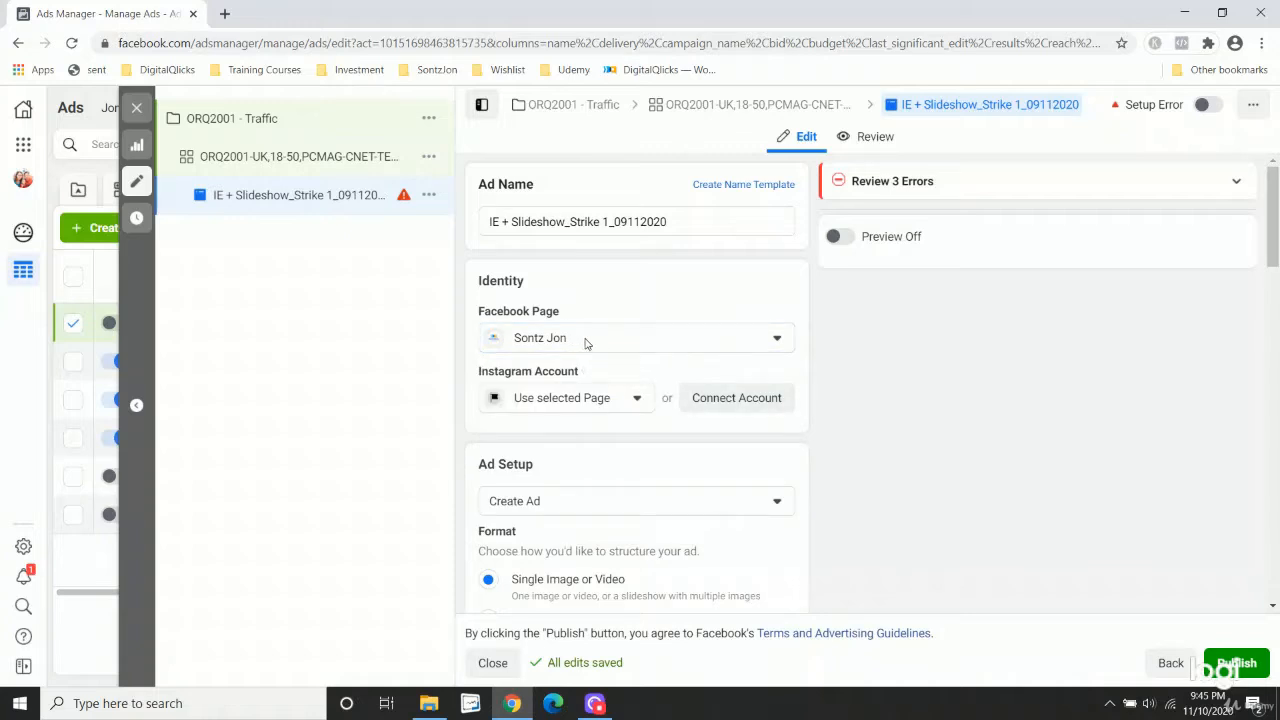
scroll(586, 343, "down", 1)
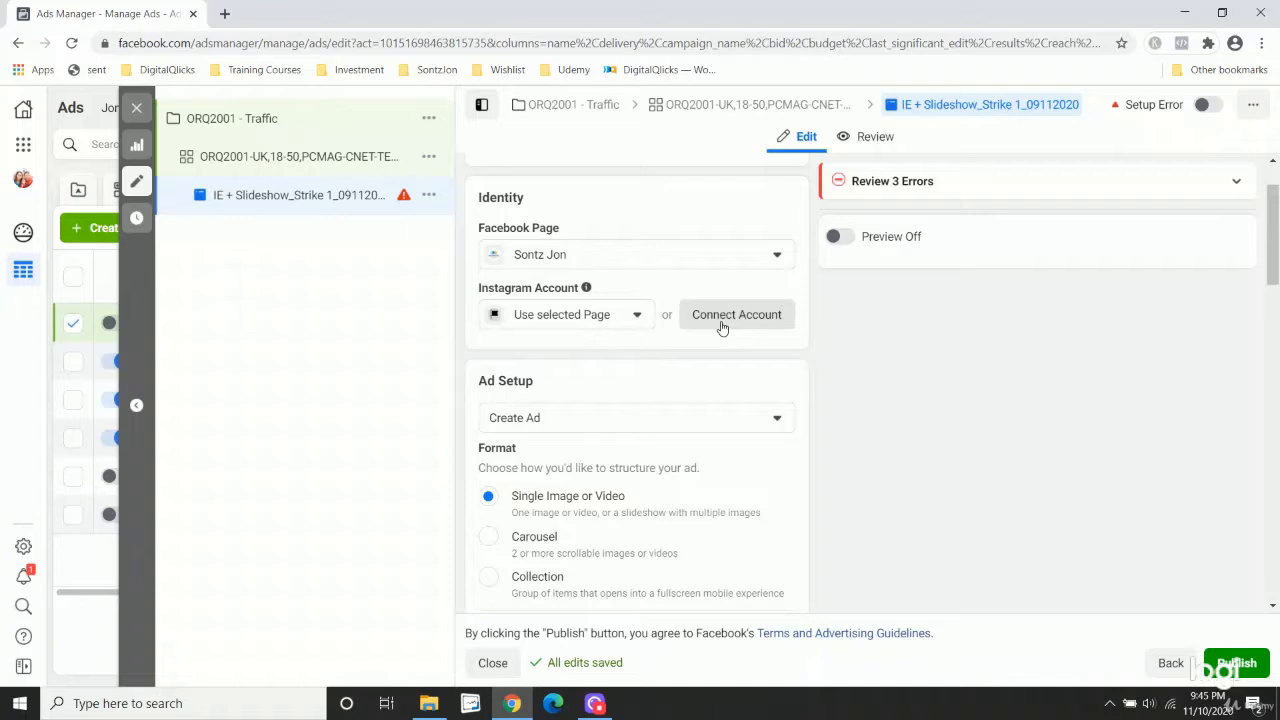
scroll(870, 340, "down", 1)
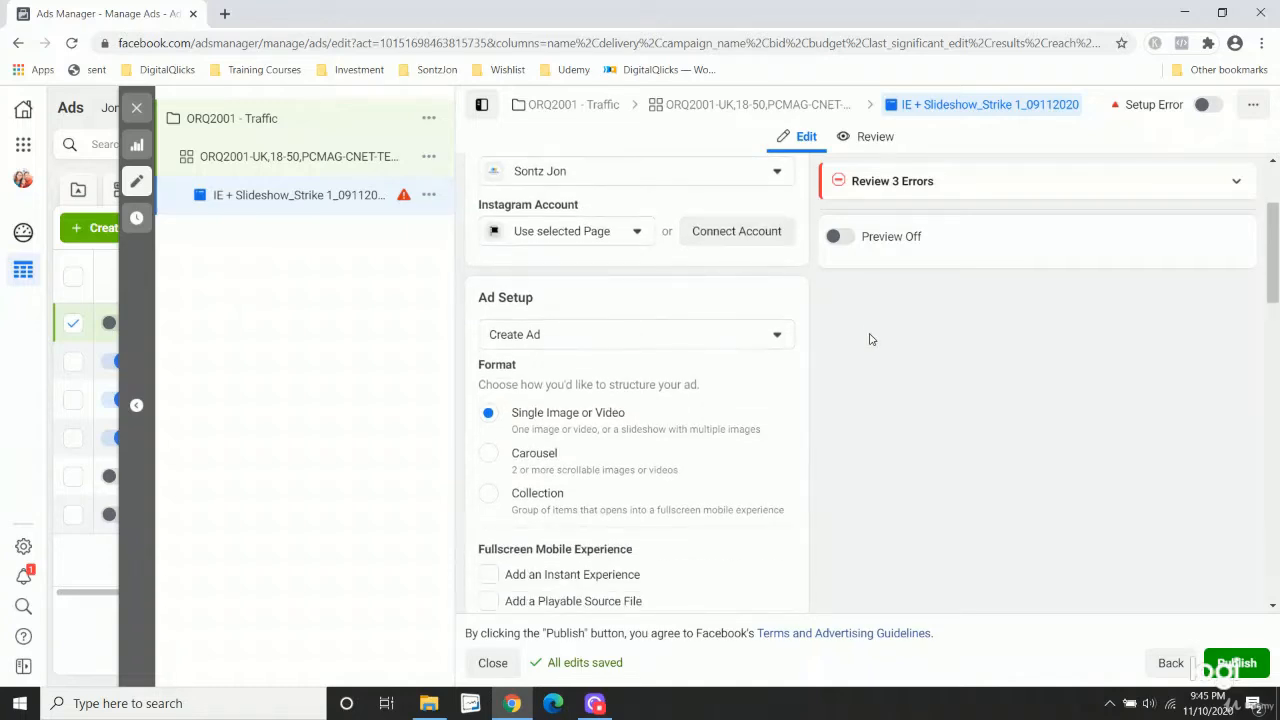
Enable the Instant Experience option under the ad's Fullscreen Mobile Experience settings.
scroll(556, 300, "down", 1)
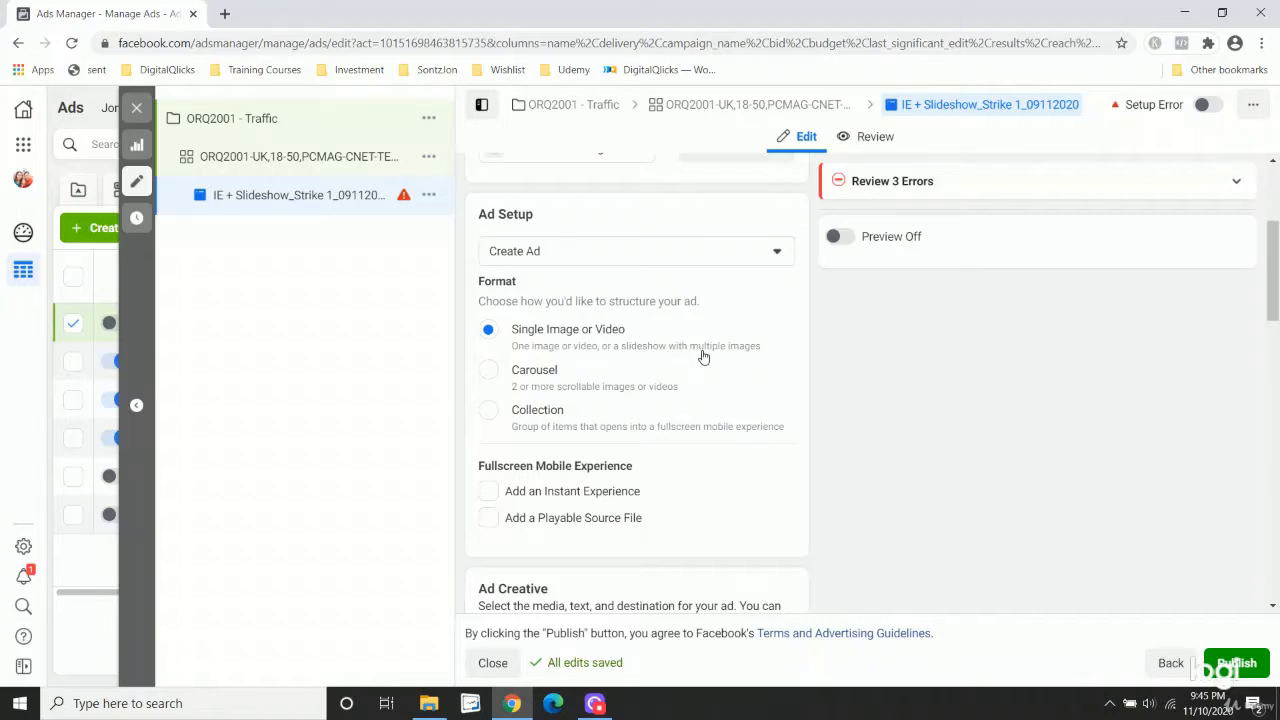
scroll(703, 357, "down", 1)
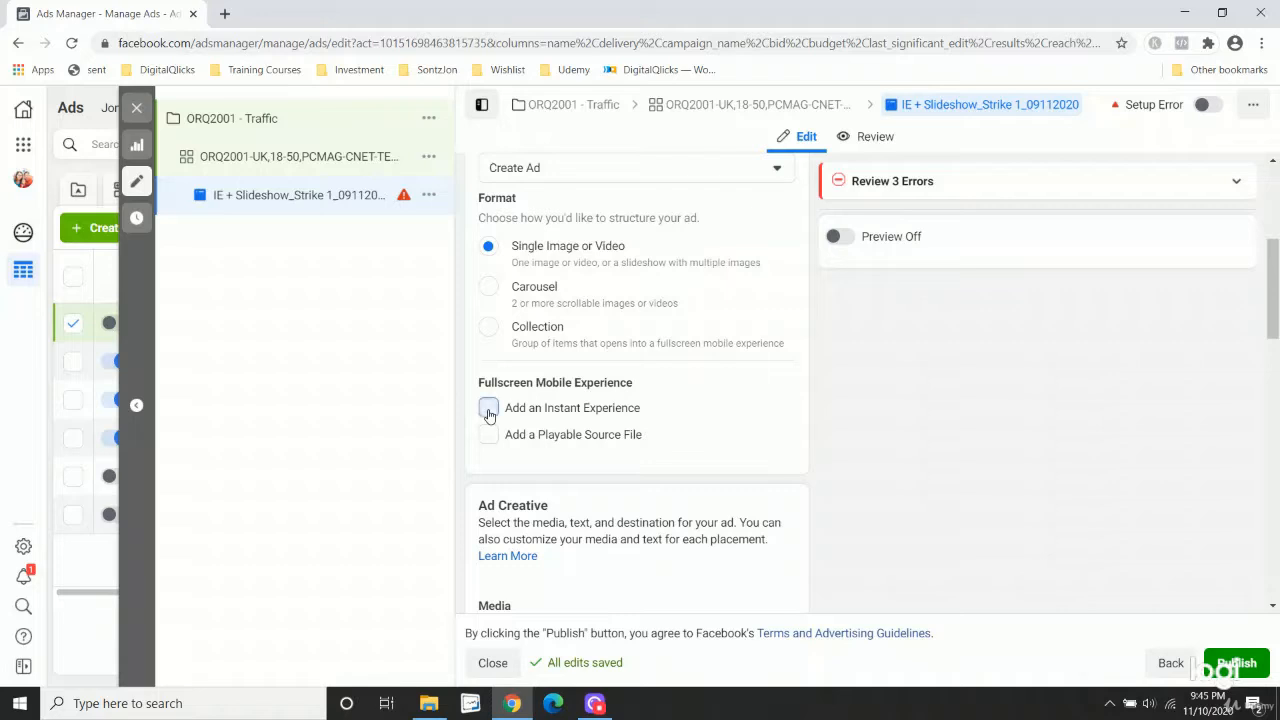
left_click(488, 410)
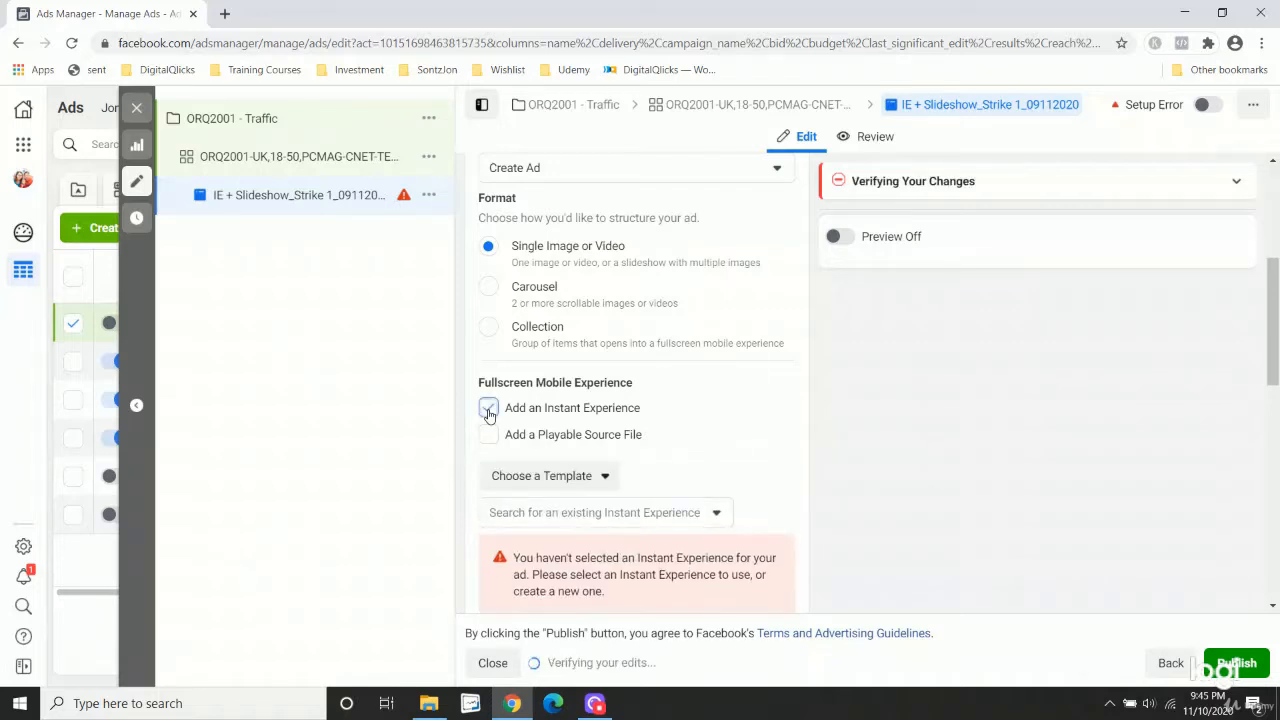
Start creating an Instant Experience for the ad from the Storytelling template.
scroll(489, 415, "down", 1)
scroll(479, 405, "down", 1)
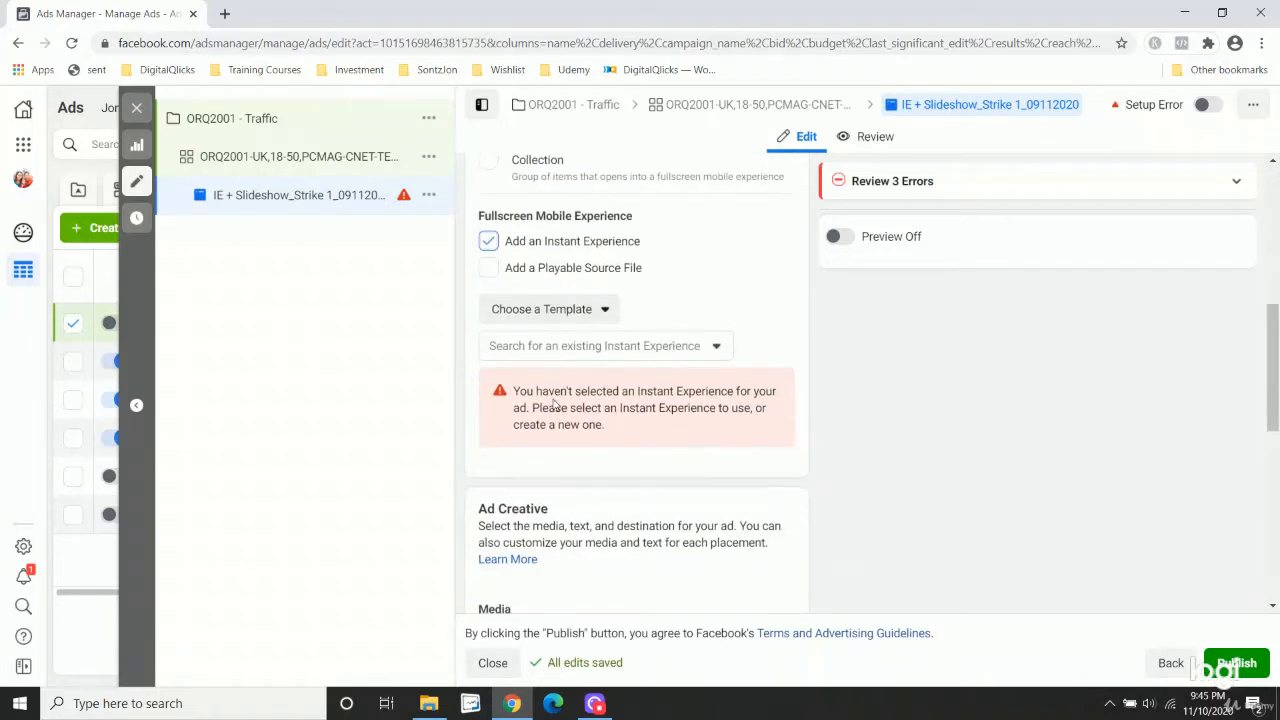
scroll(656, 376, "down", 2)
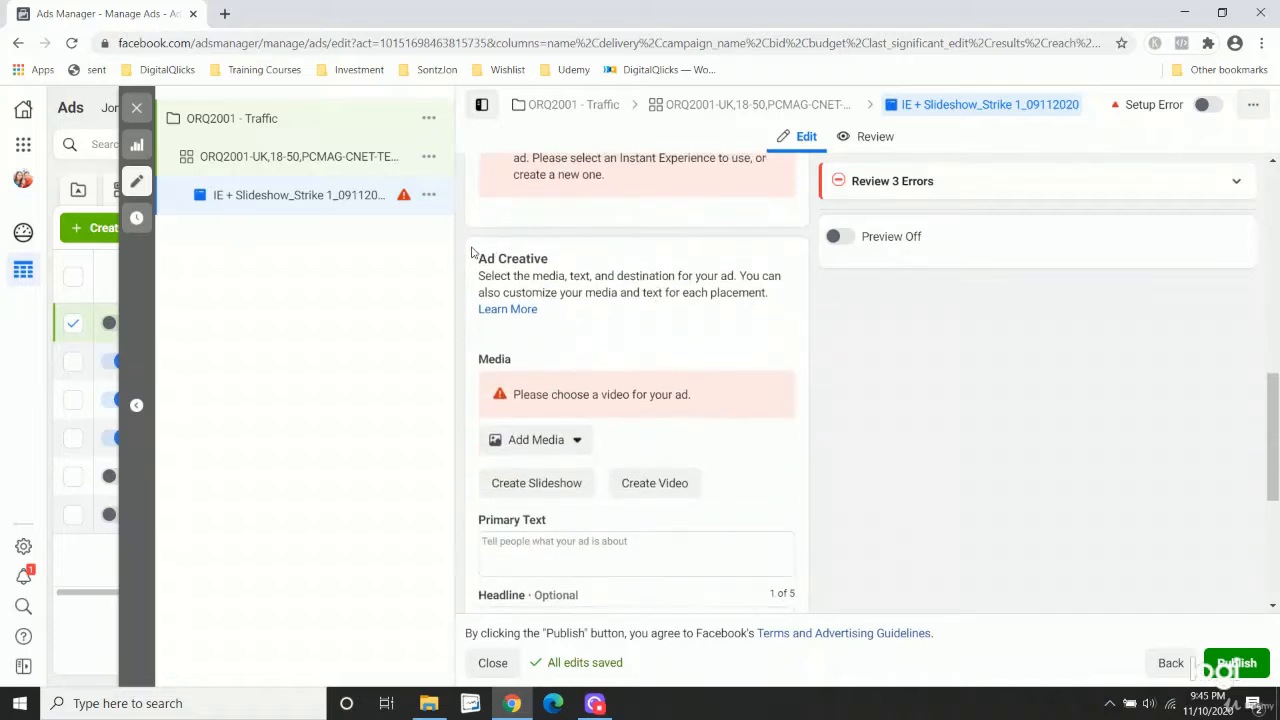
scroll(554, 519, "down", 1)
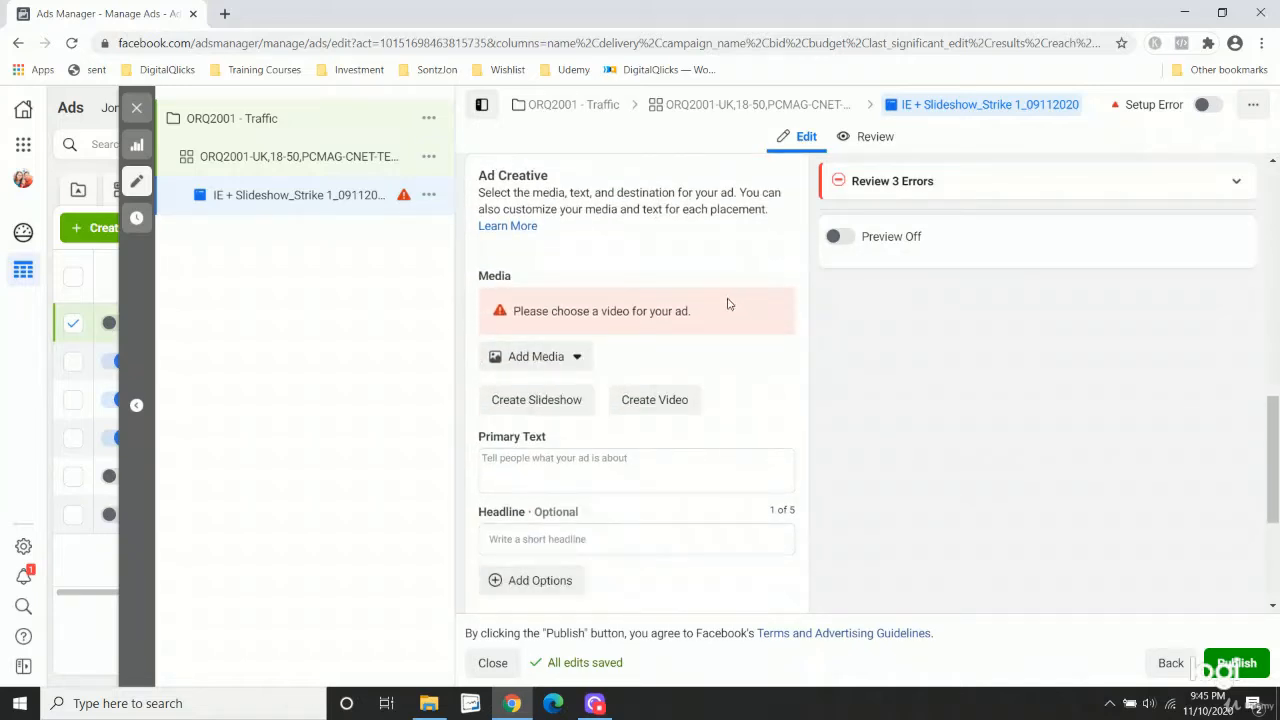
scroll(728, 444, "down", 2)
scroll(728, 444, "up", 6)
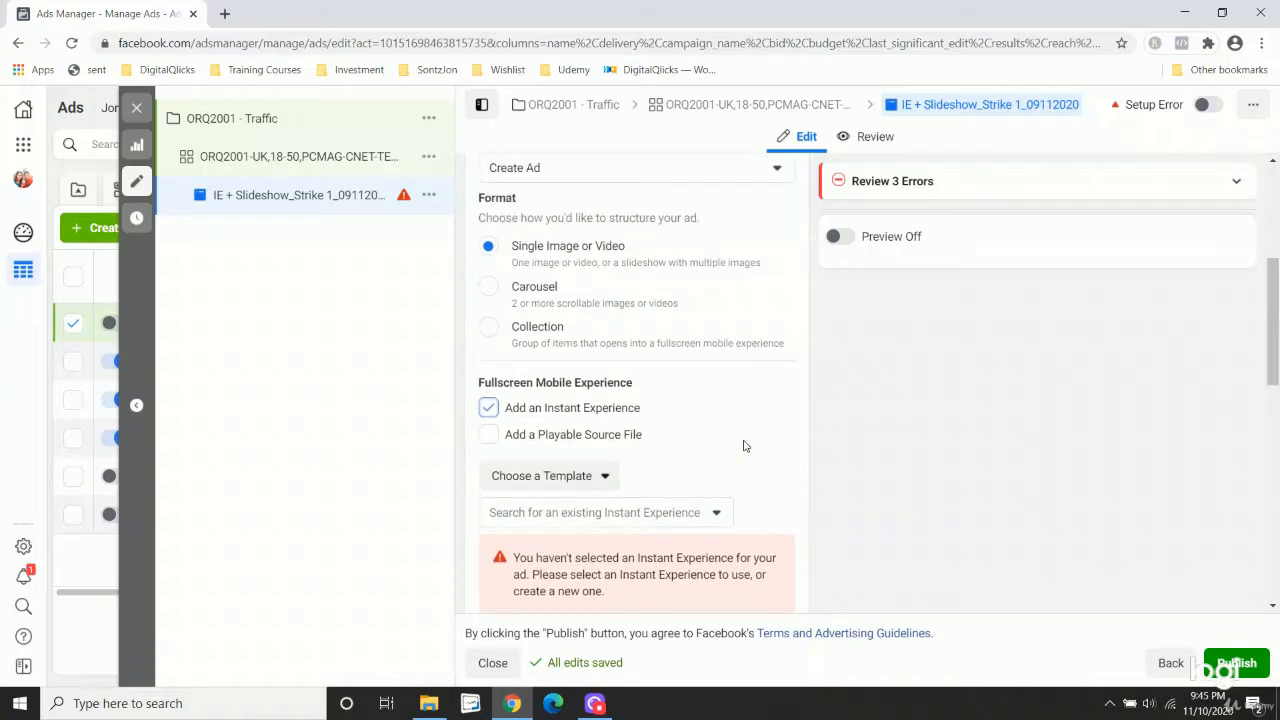
left_click(585, 480)
scroll(658, 488, "down", 1)
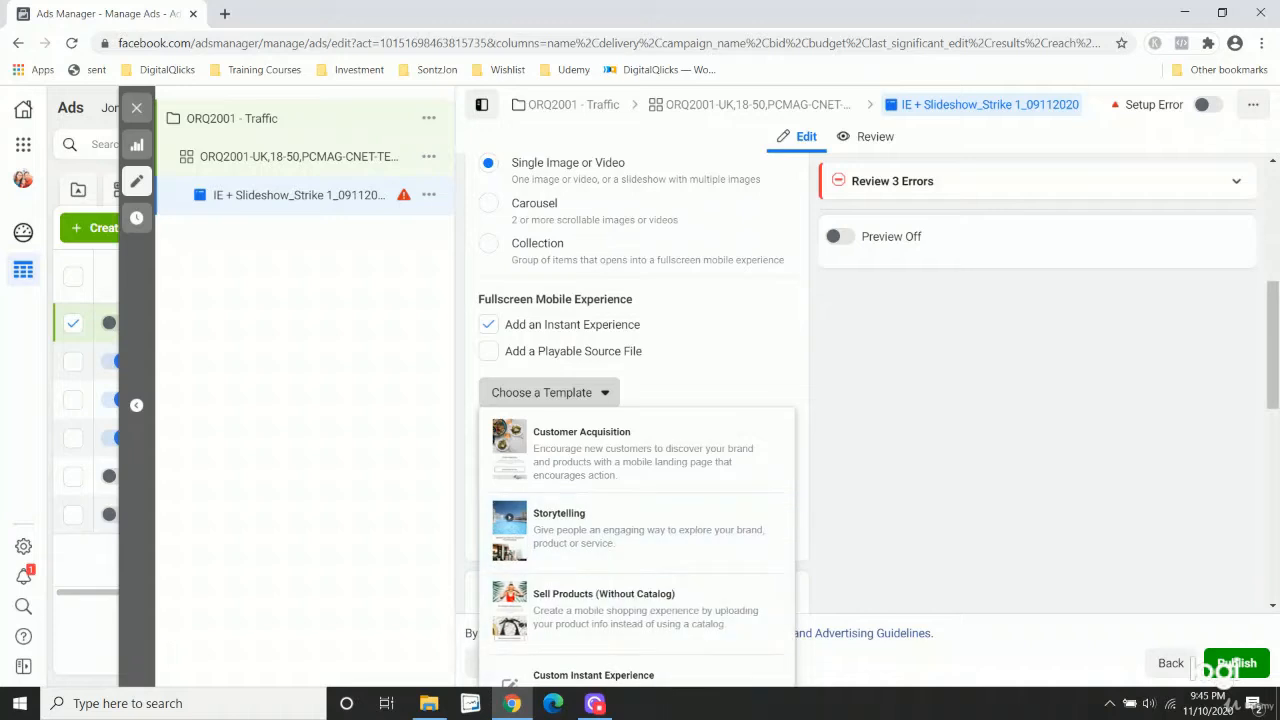
scroll(825, 431, "down", 2)
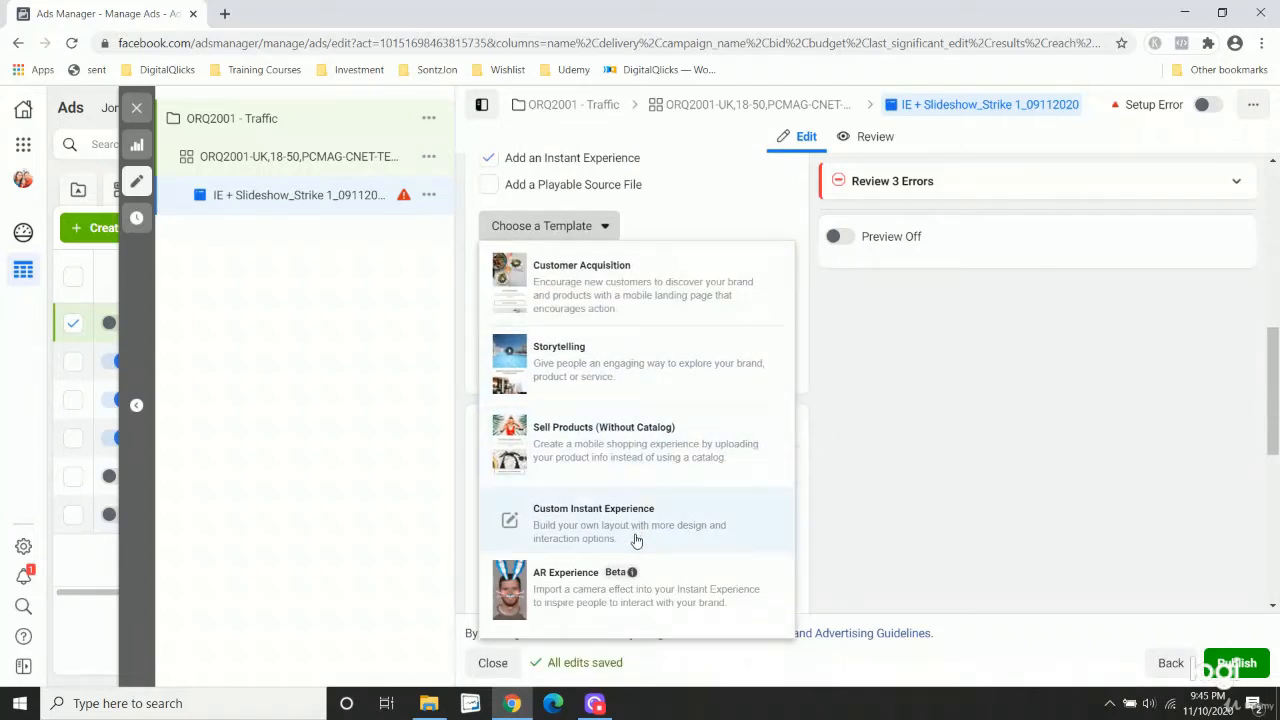
left_click(610, 357)
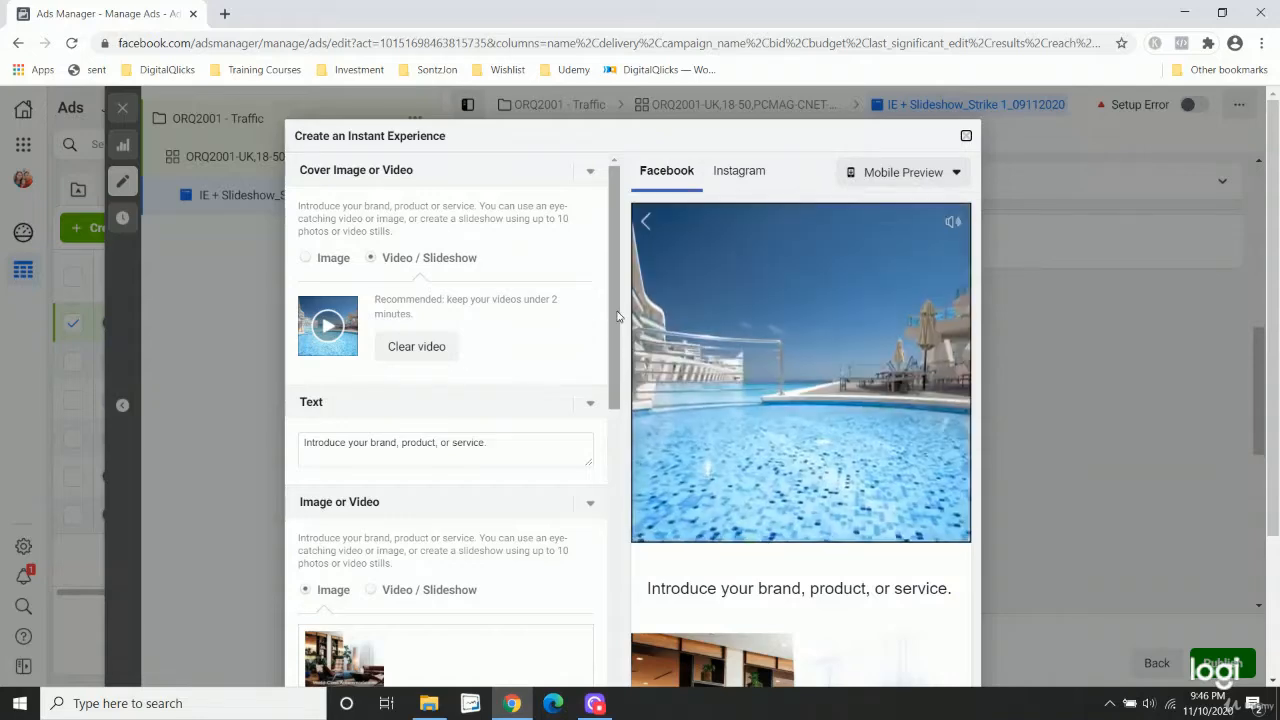
Compare the Instant Experience's Instagram and Facebook previews and check the available mobile preview options.
mouse_move(620, 317)
left_mouse_down()
mouse_move(619, 345)
mouse_move(619, 308)
left_mouse_up()
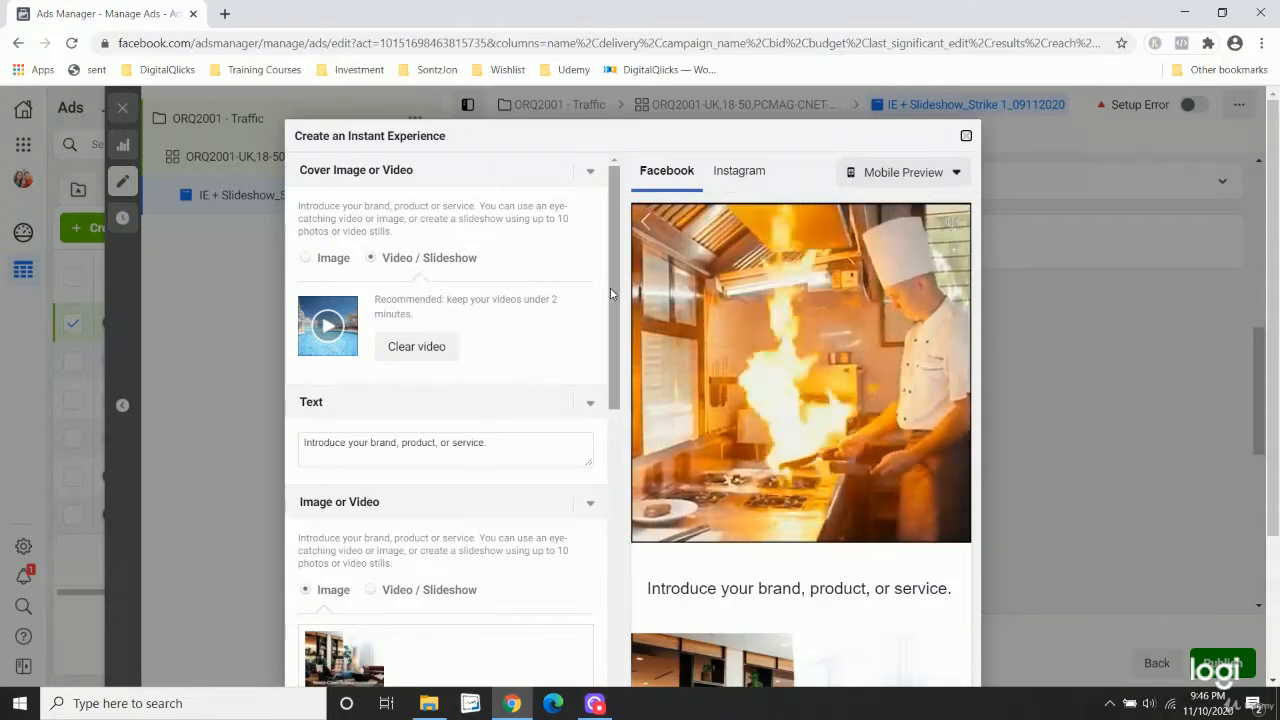
left_click_drag(554, 133, 296, 137)
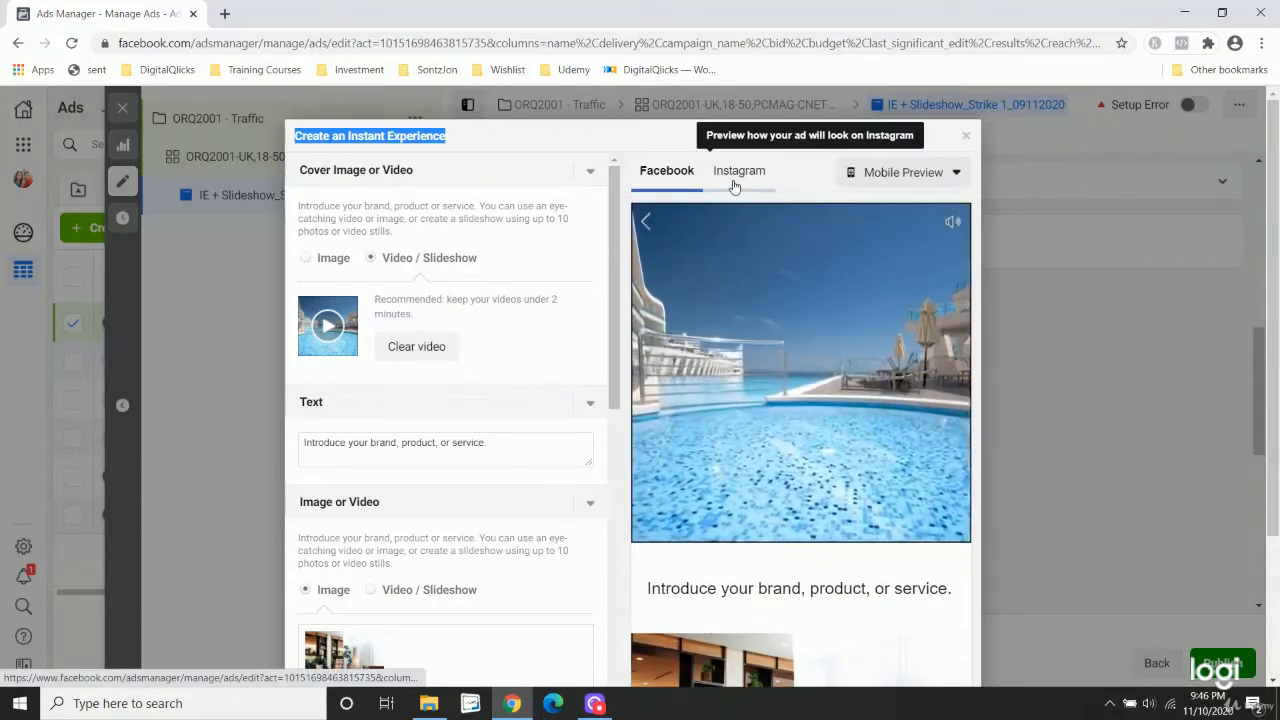
left_click(740, 172)
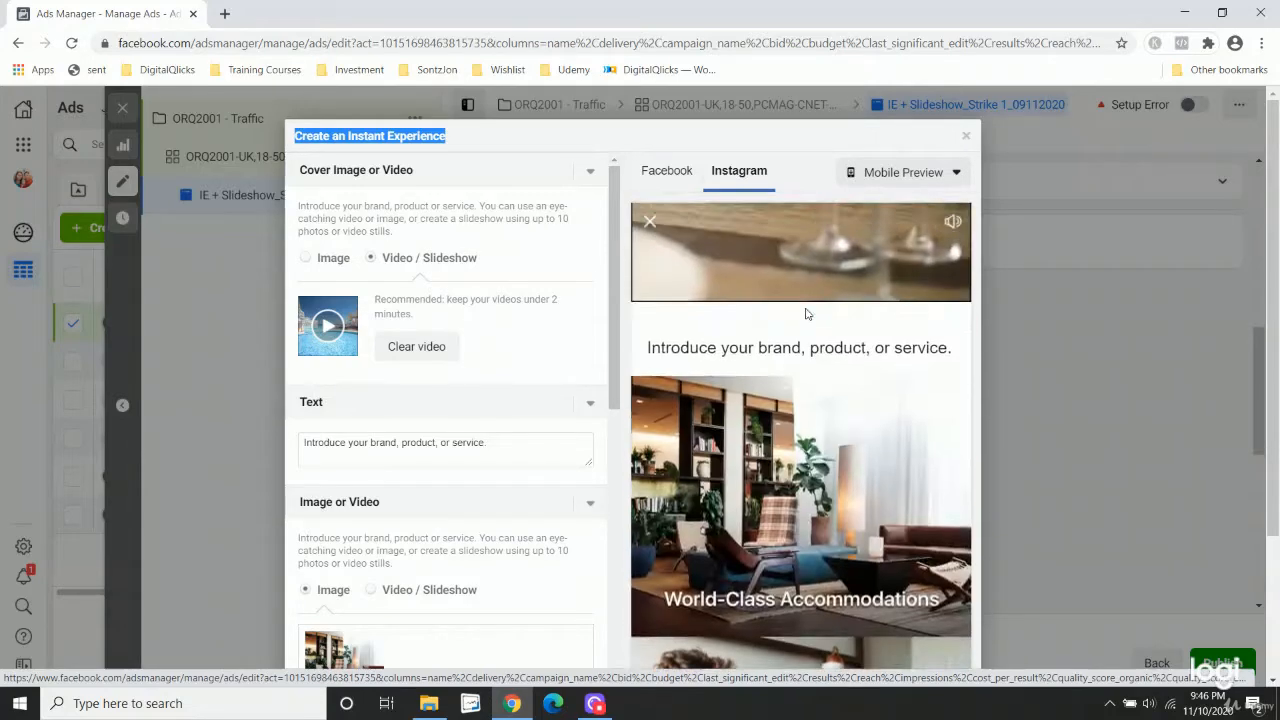
left_click(666, 171)
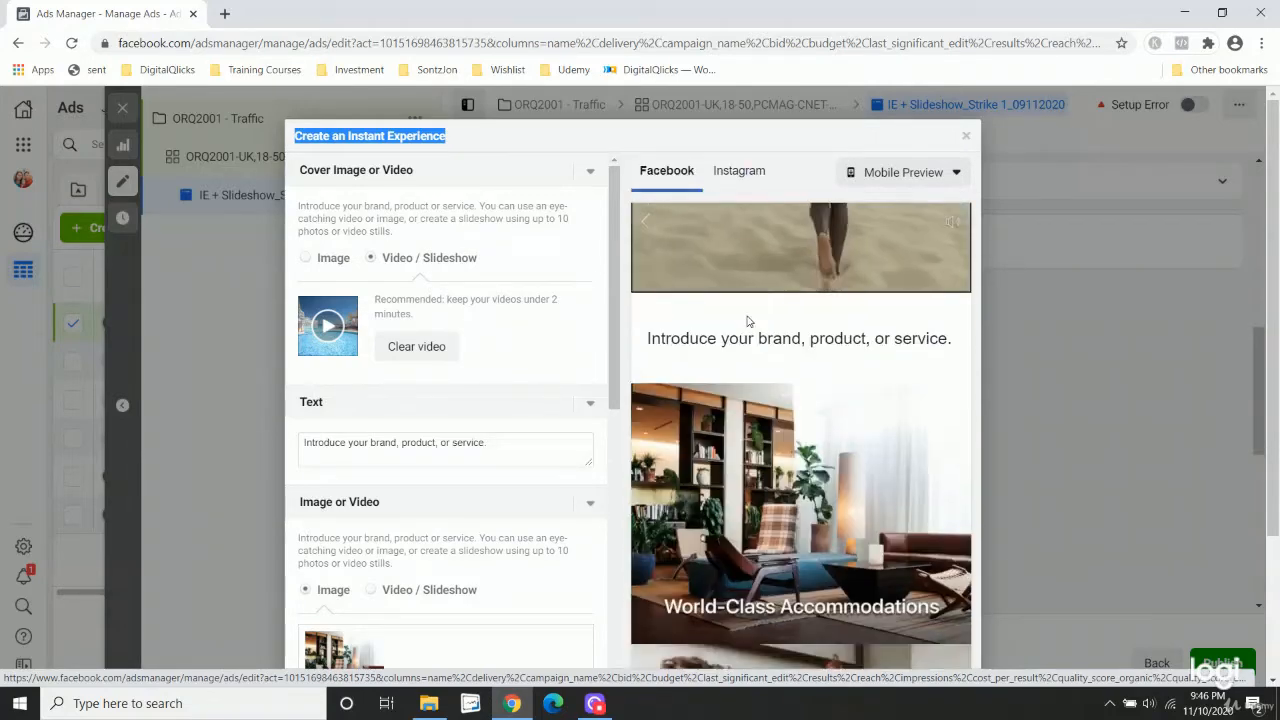
left_click(942, 180)
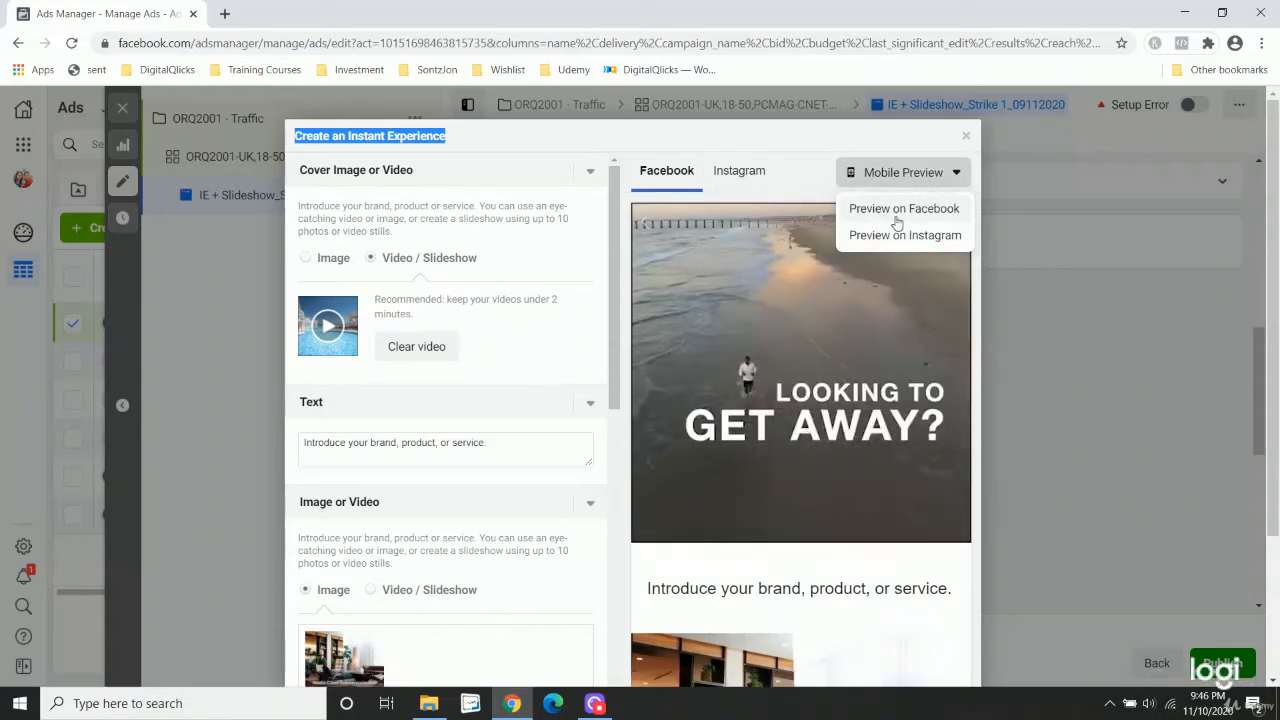
left_click(791, 140)
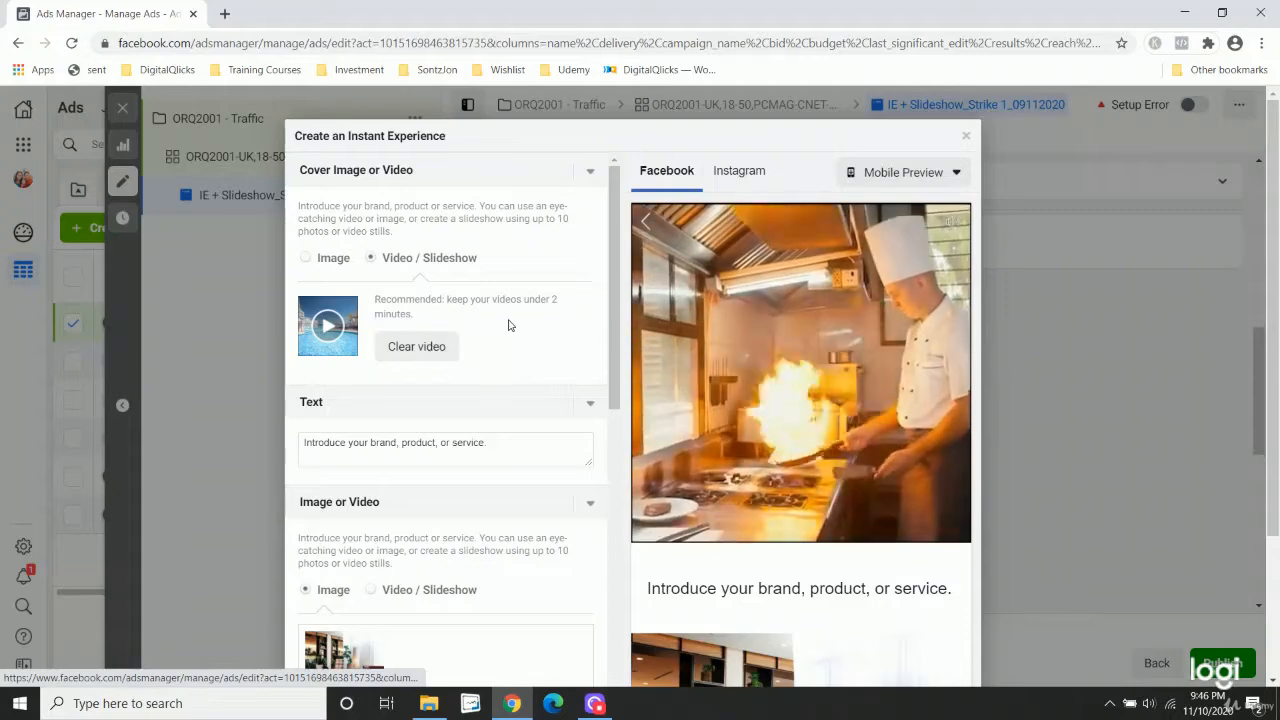
Examine the Storytelling template's Facebook preview and its components, and open the introductory brand text below the cover video for editing.
scroll(508, 324, "down", 1)
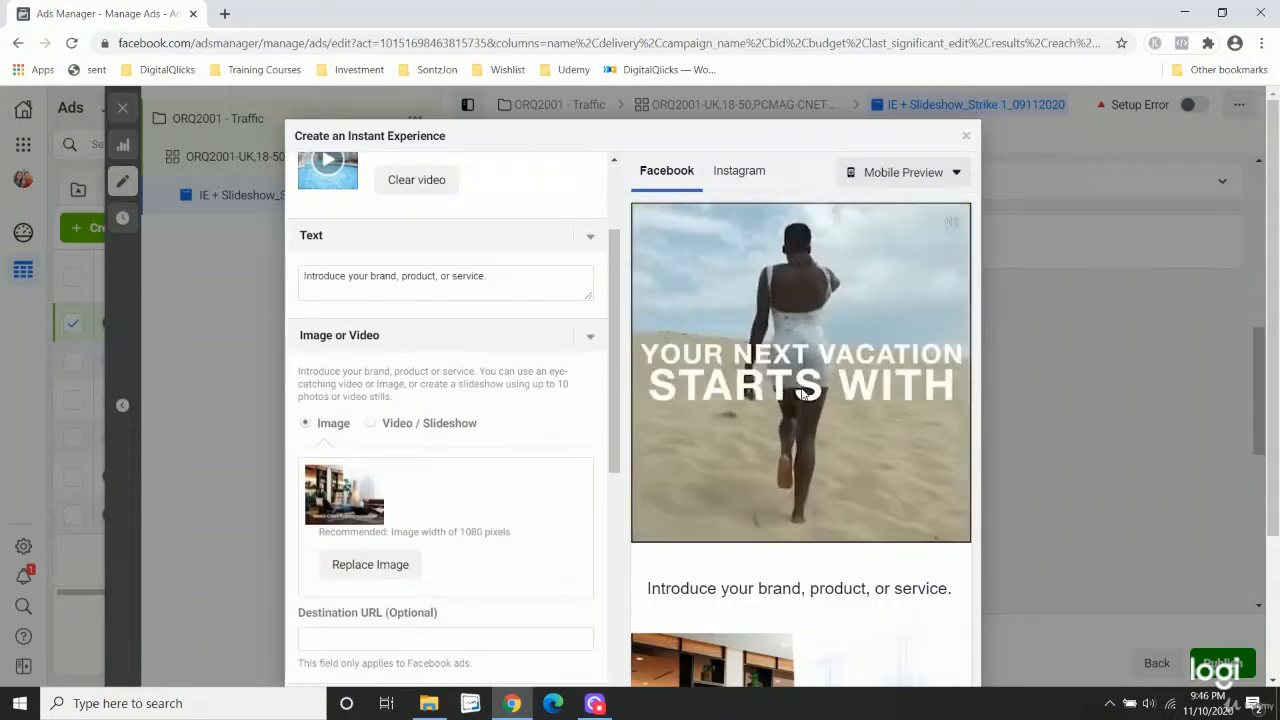
scroll(802, 394, "down", 2)
scroll(802, 394, "down", 2)
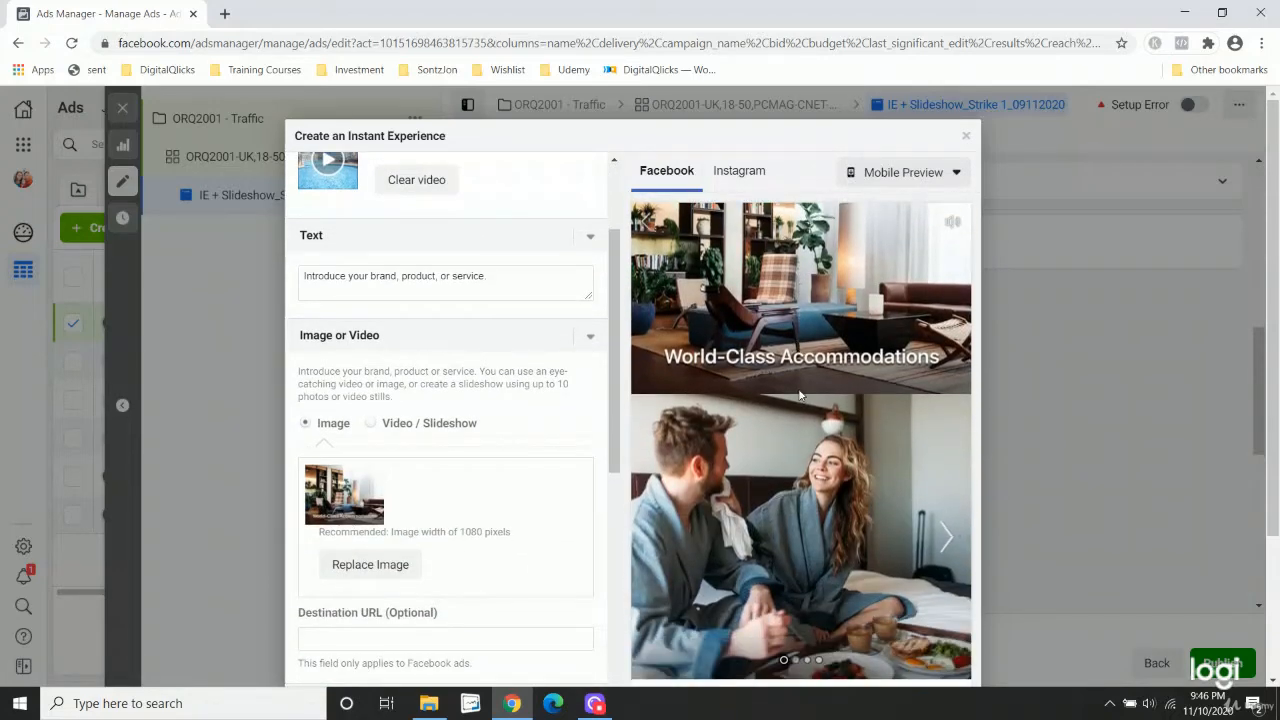
scroll(800, 395, "down", 4)
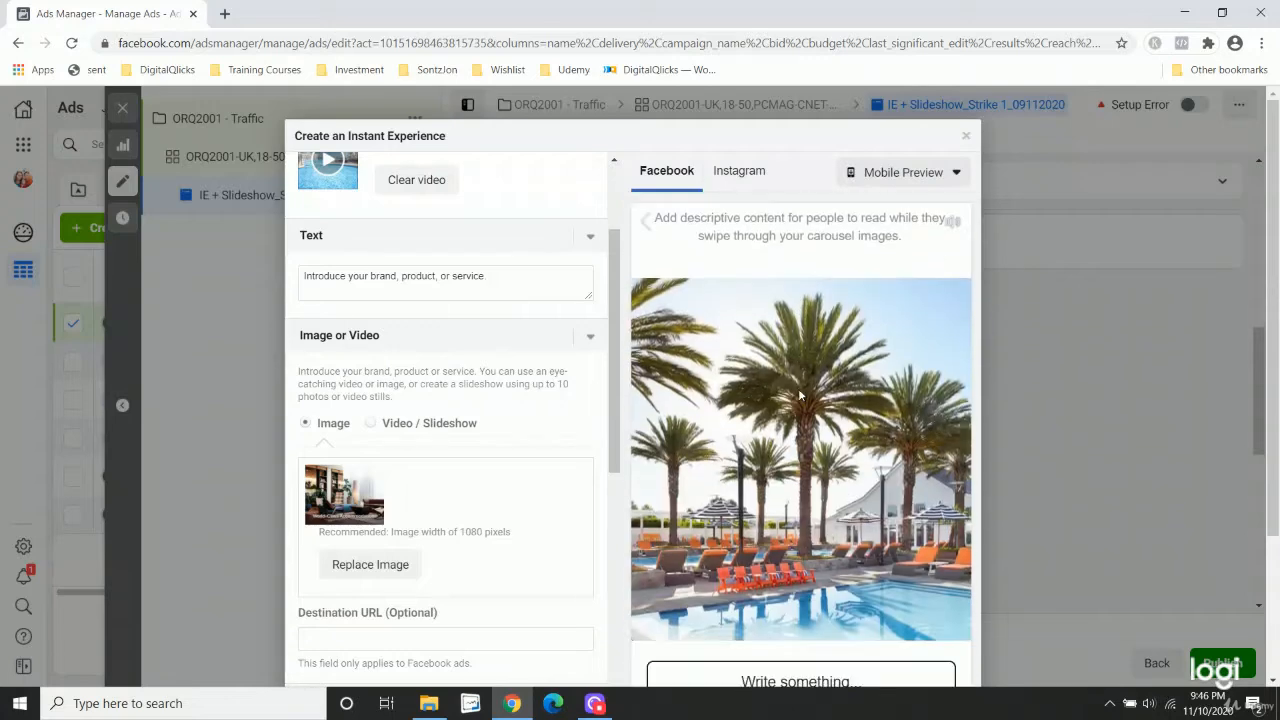
scroll(760, 412, "down", 3)
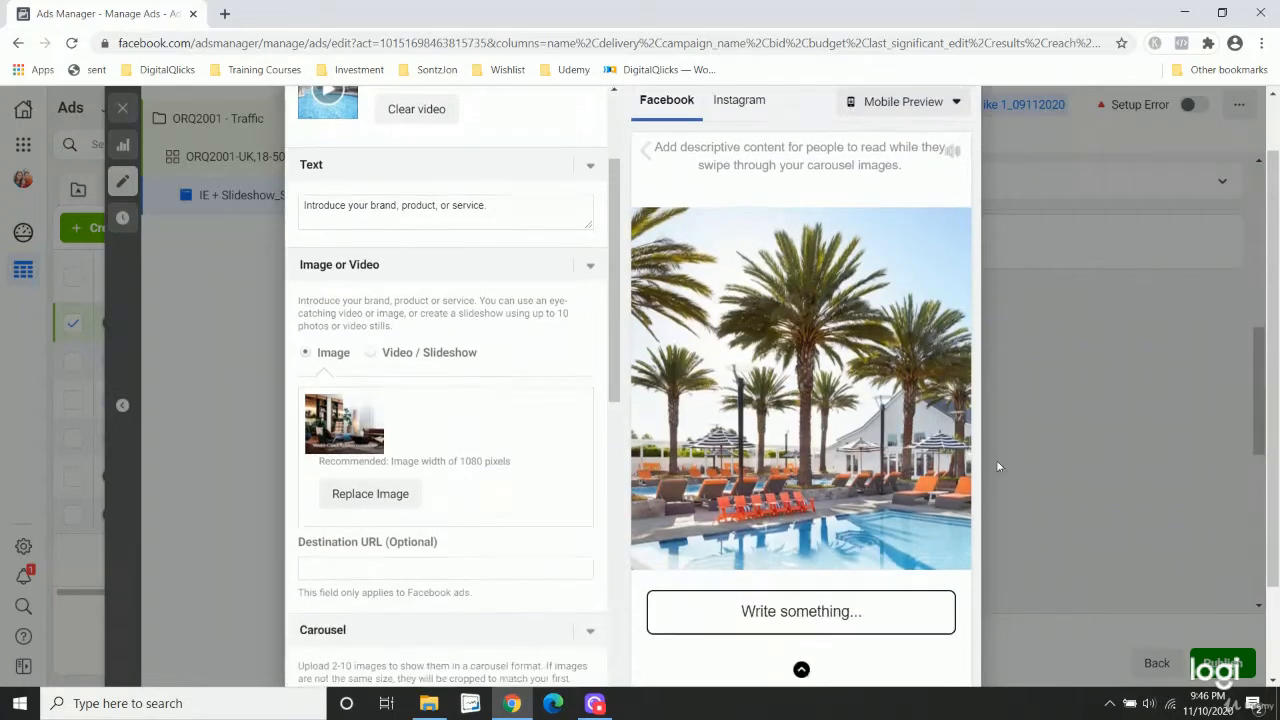
scroll(790, 452, "up", 4)
scroll(792, 450, "up", 4)
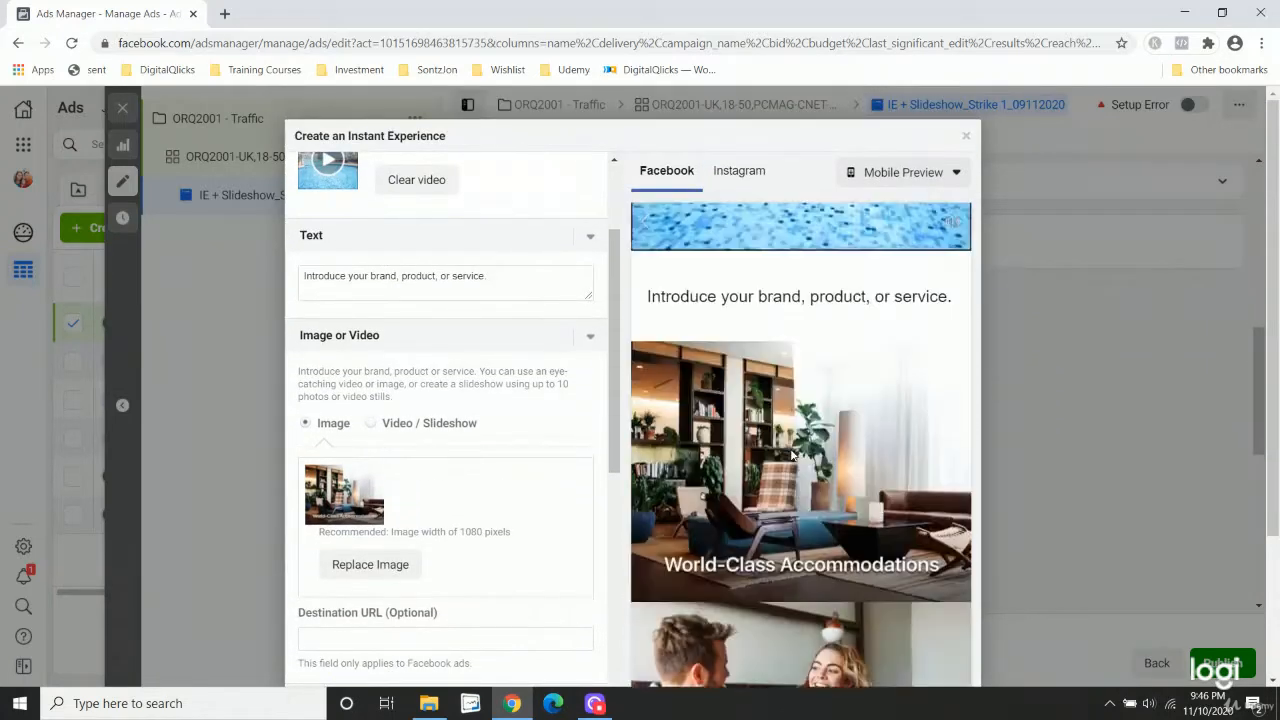
scroll(792, 435, "down", 4)
scroll(792, 428, "down", 5)
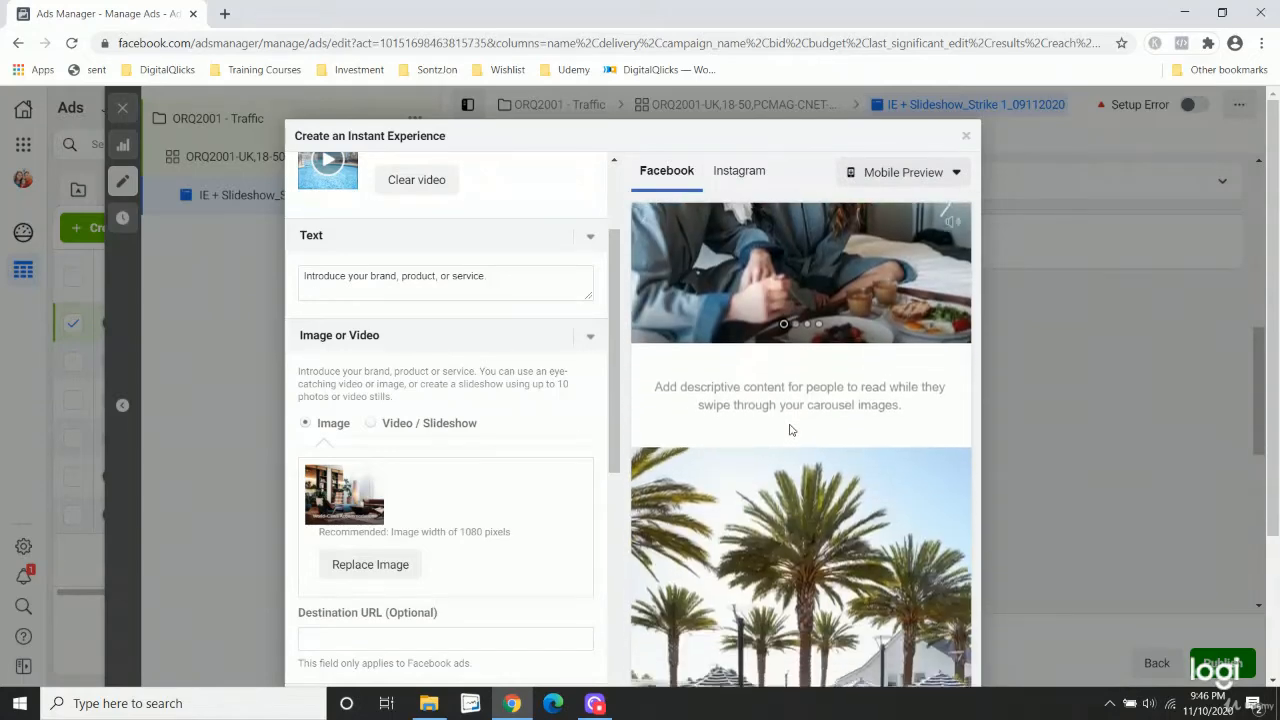
scroll(790, 430, "up", 4)
scroll(790, 430, "up", 3)
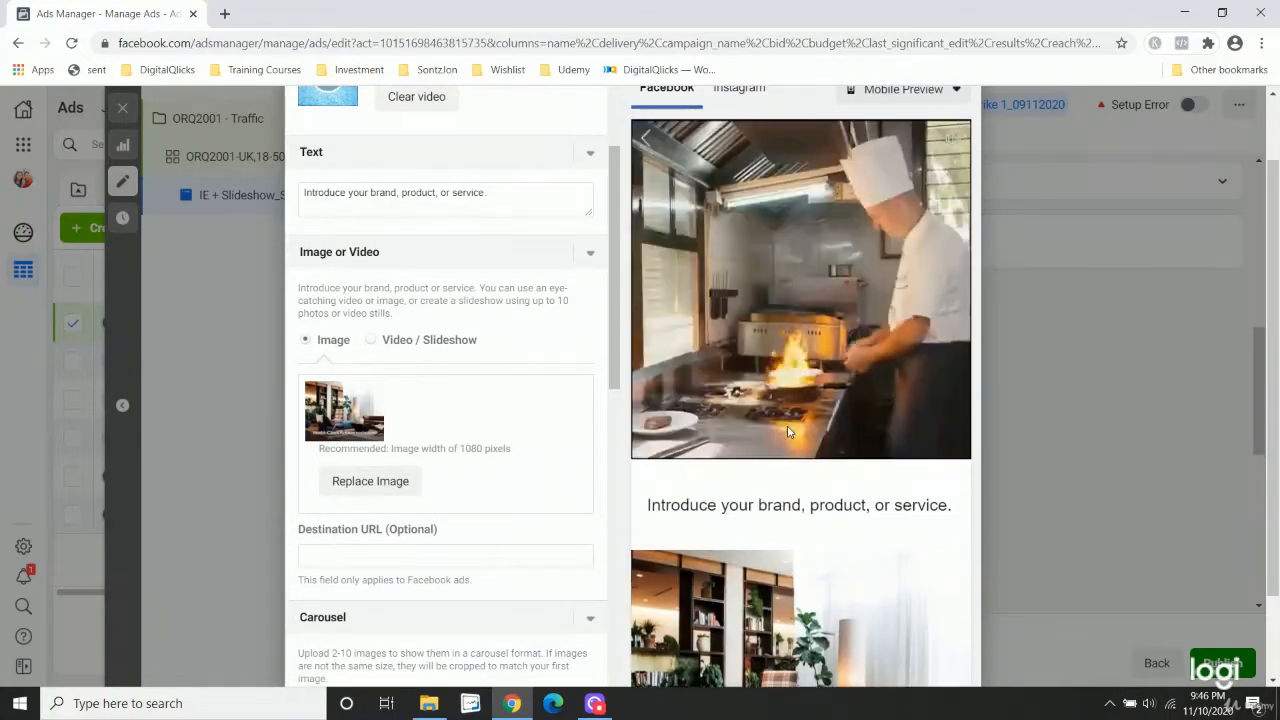
scroll(403, 417, "up", 2)
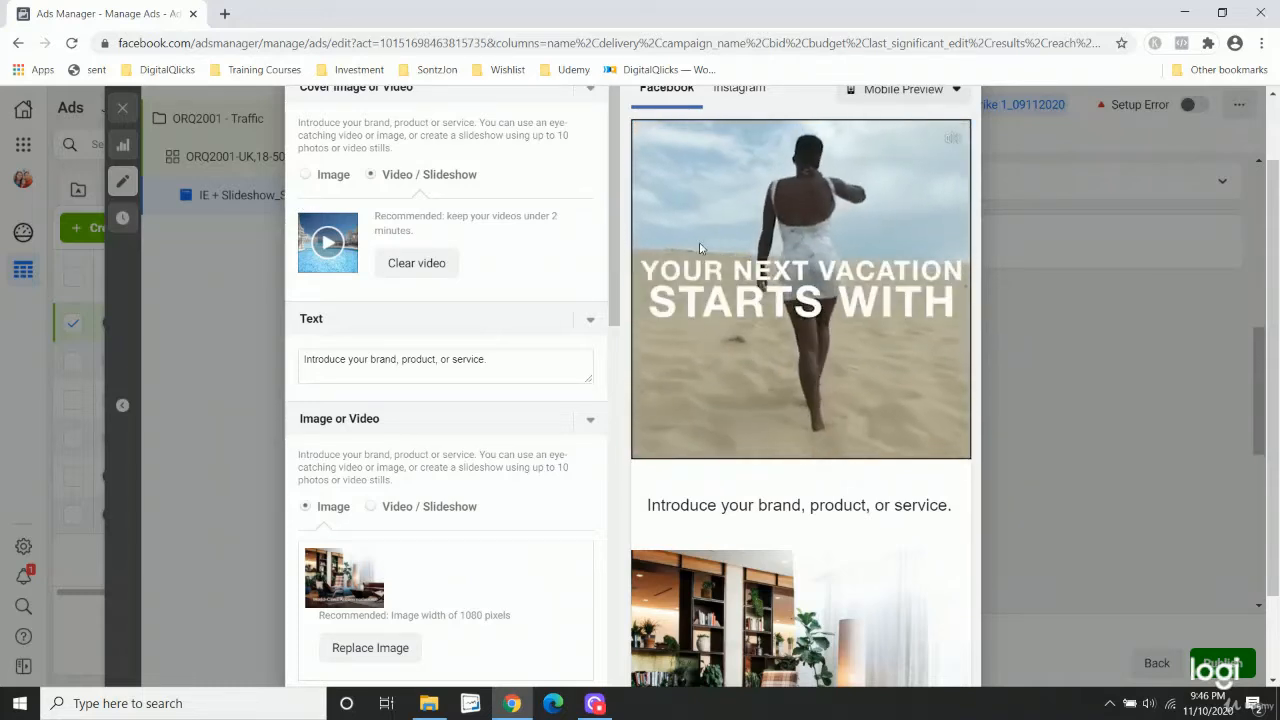
left_click(431, 370)
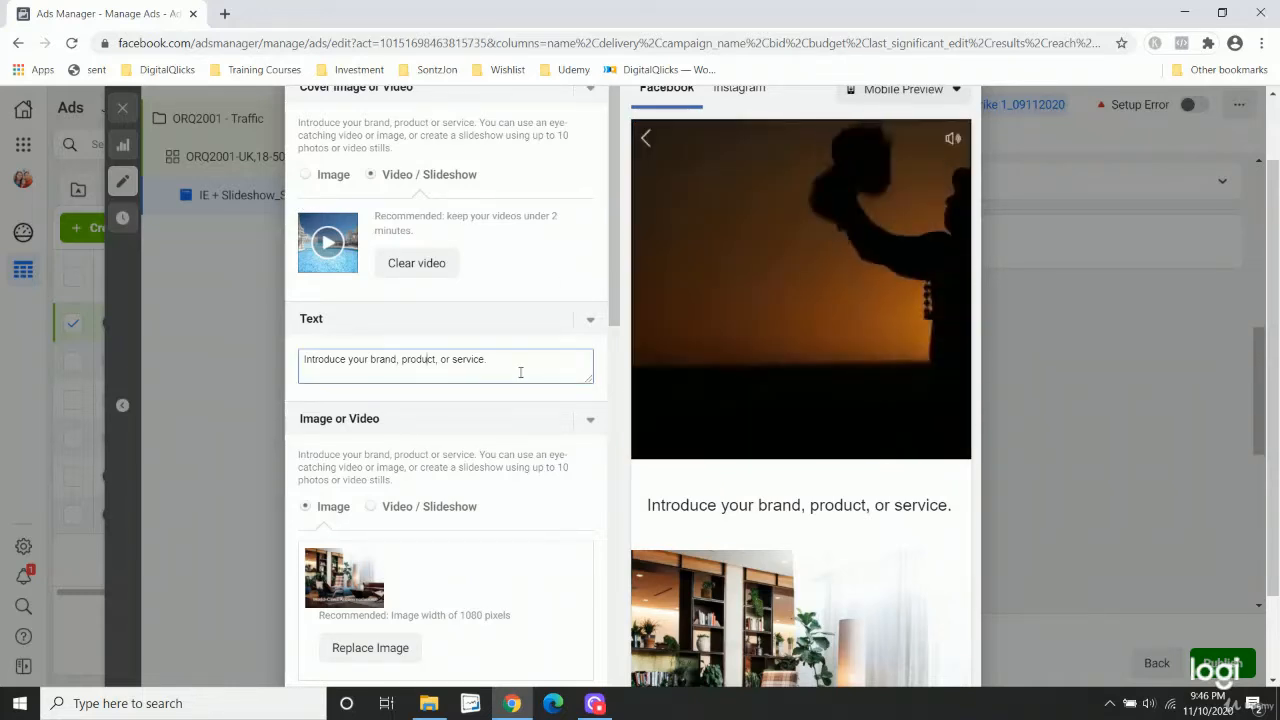
Replace the introductory brand text below the cover video with "Indulge in travelling experience without leaving your room.".
left_click_drag(560, 360, 203, 338)
key("BackSpace")
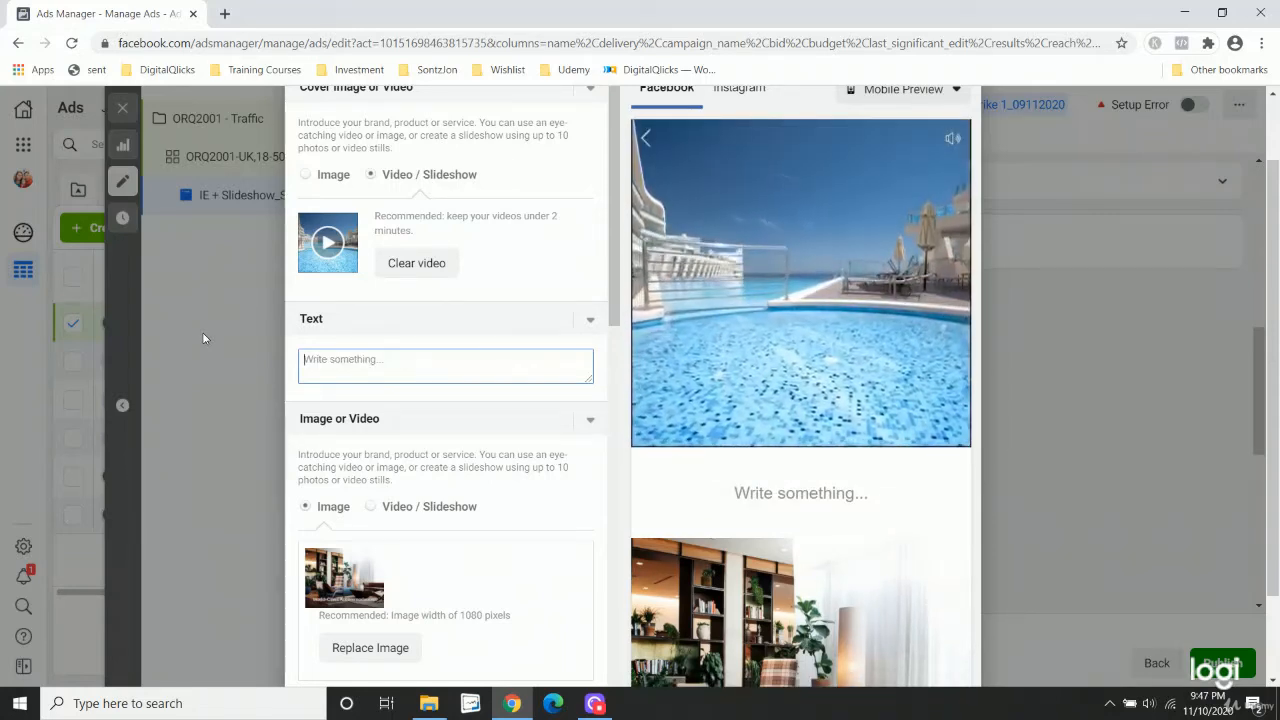
type("Indulg")
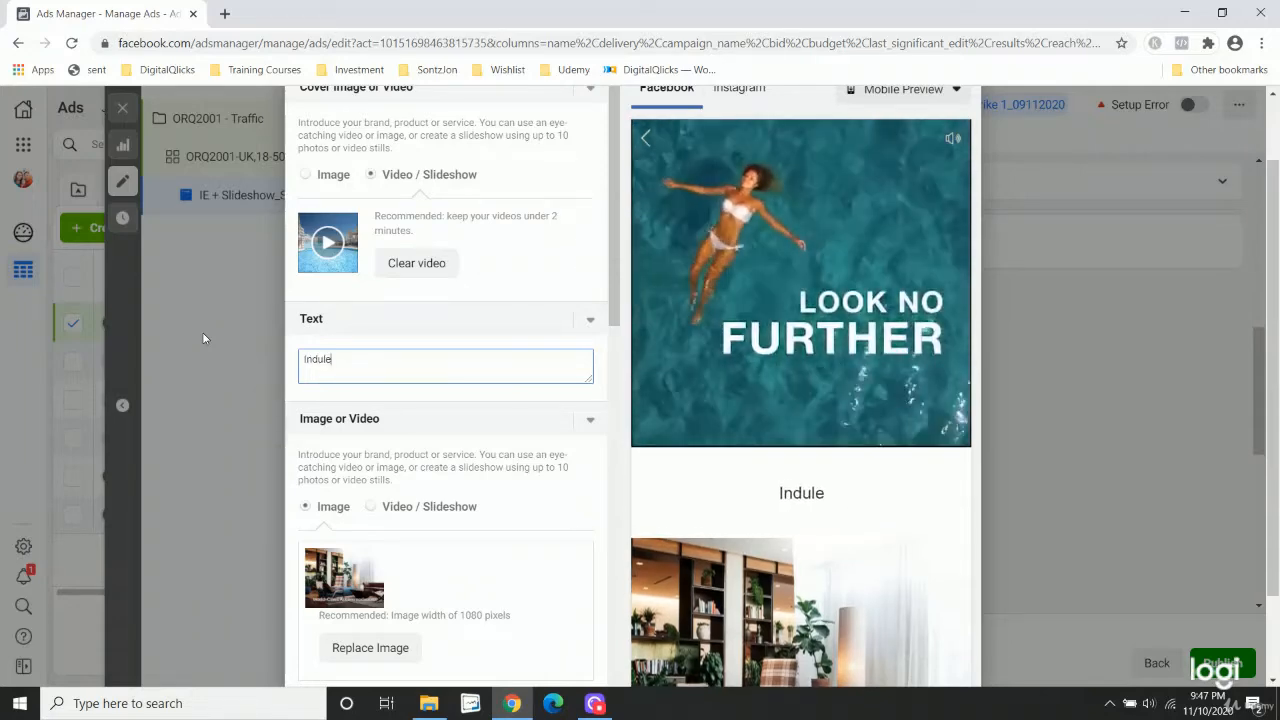
type("e")
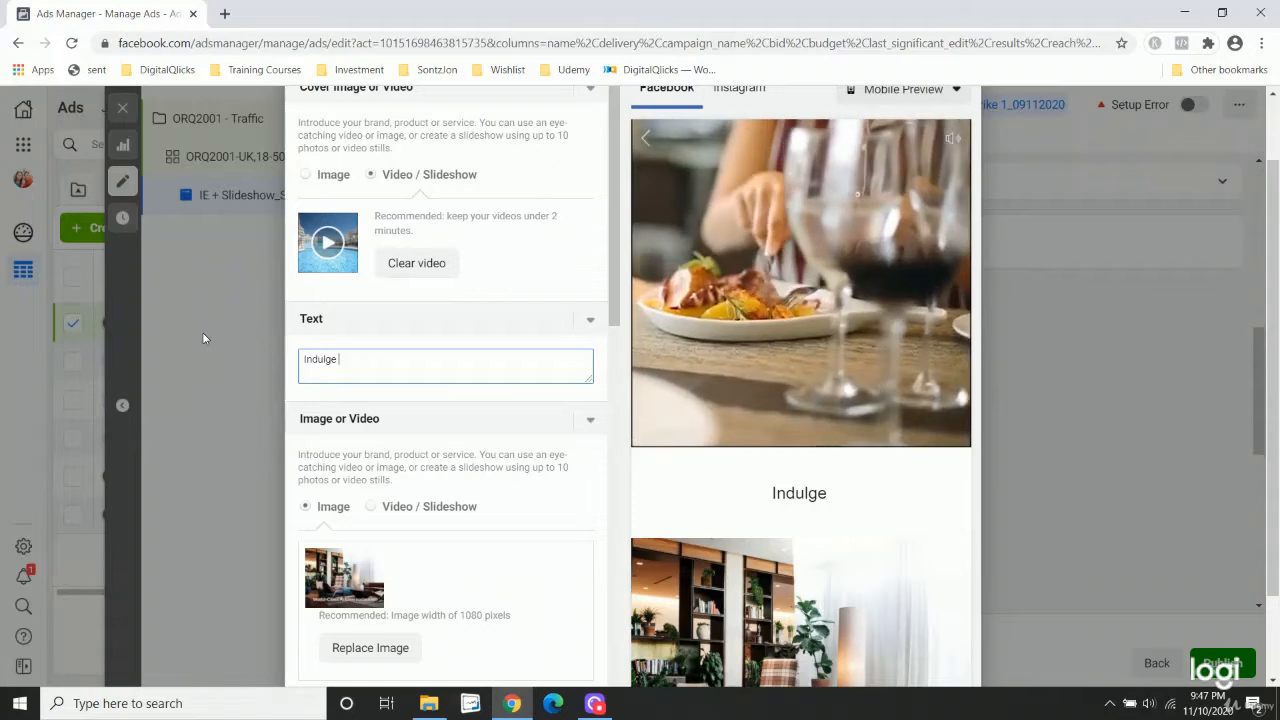
type(" in t")
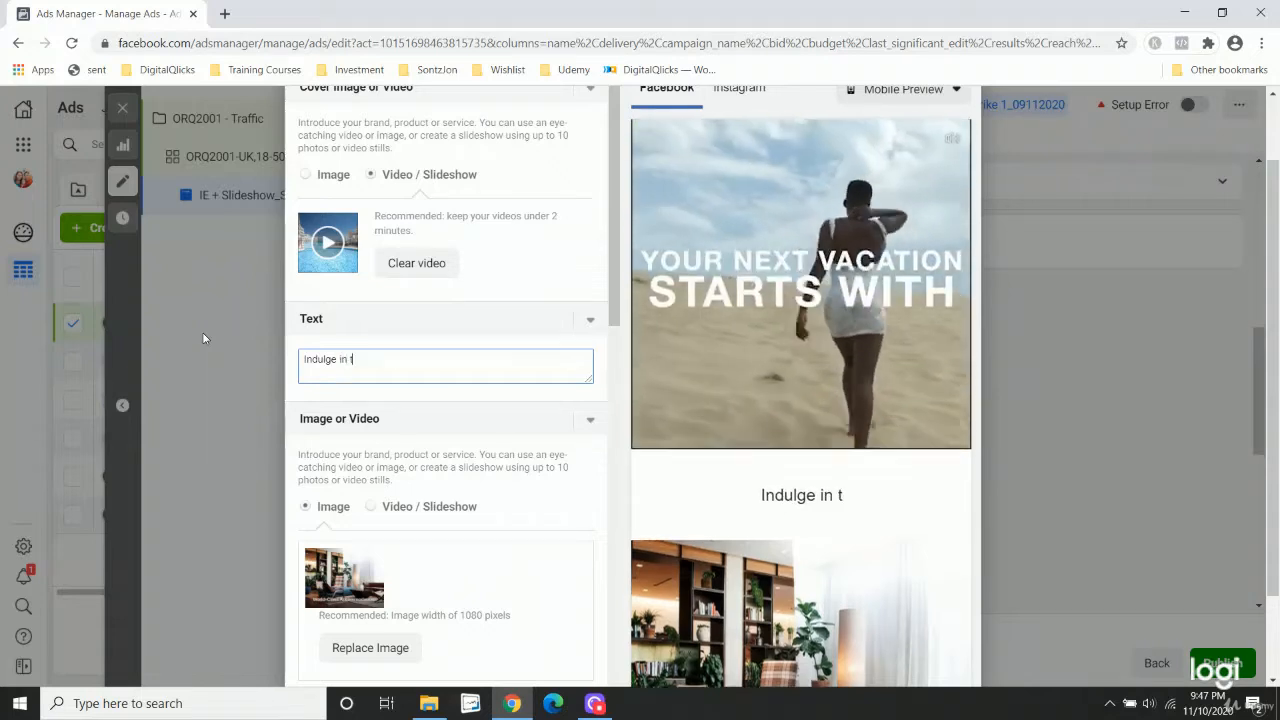
type("ravell")
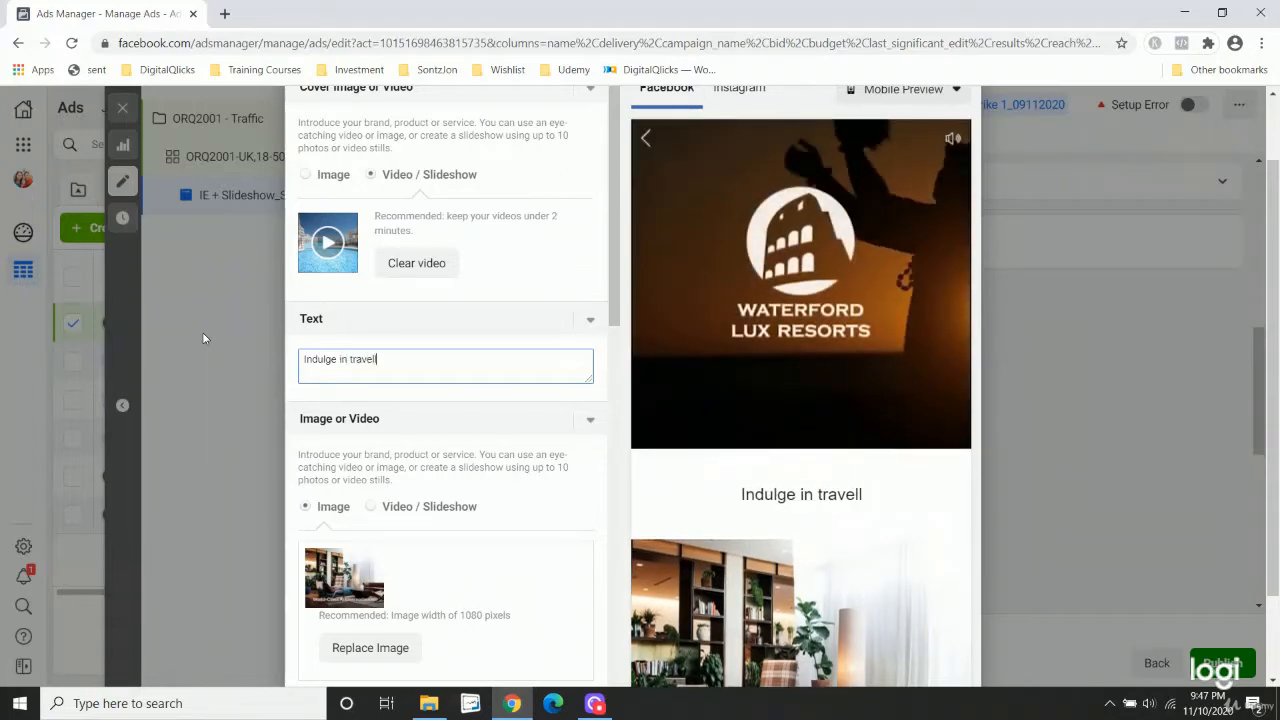
type("ing expe")
type("rience wi")
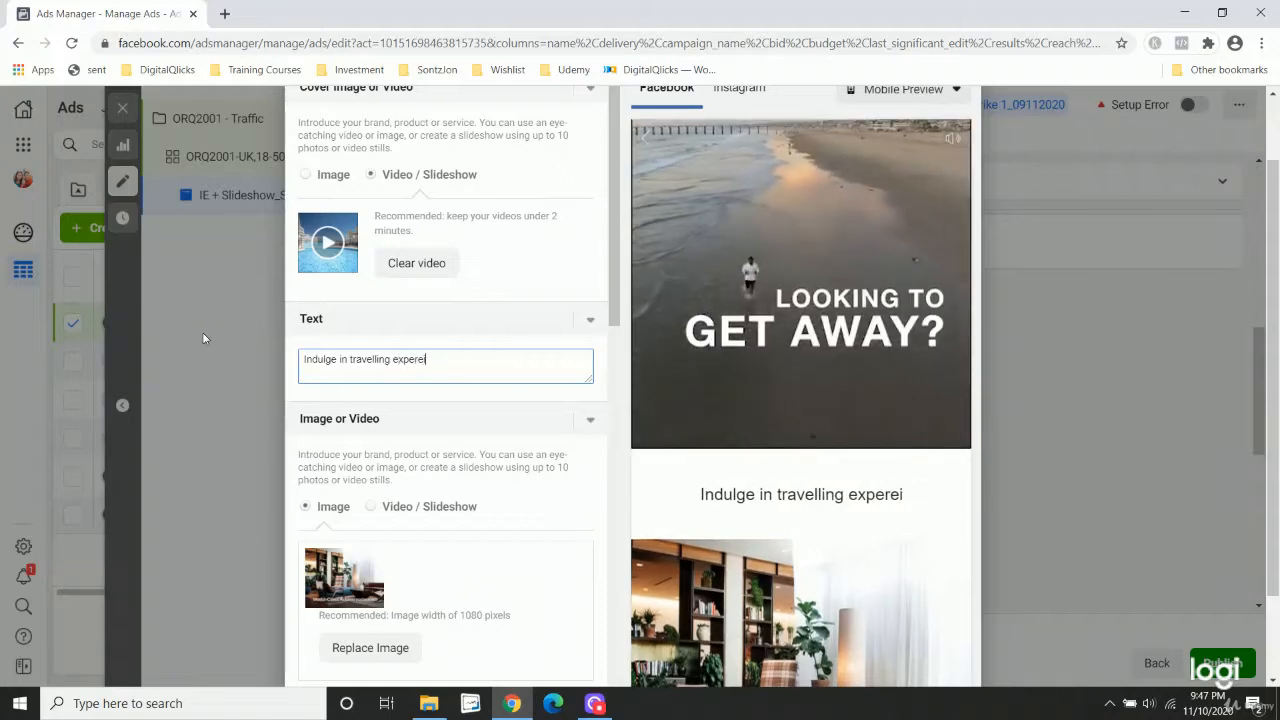
key("BackSpace")
key("BackSpace")
type("ience wi")
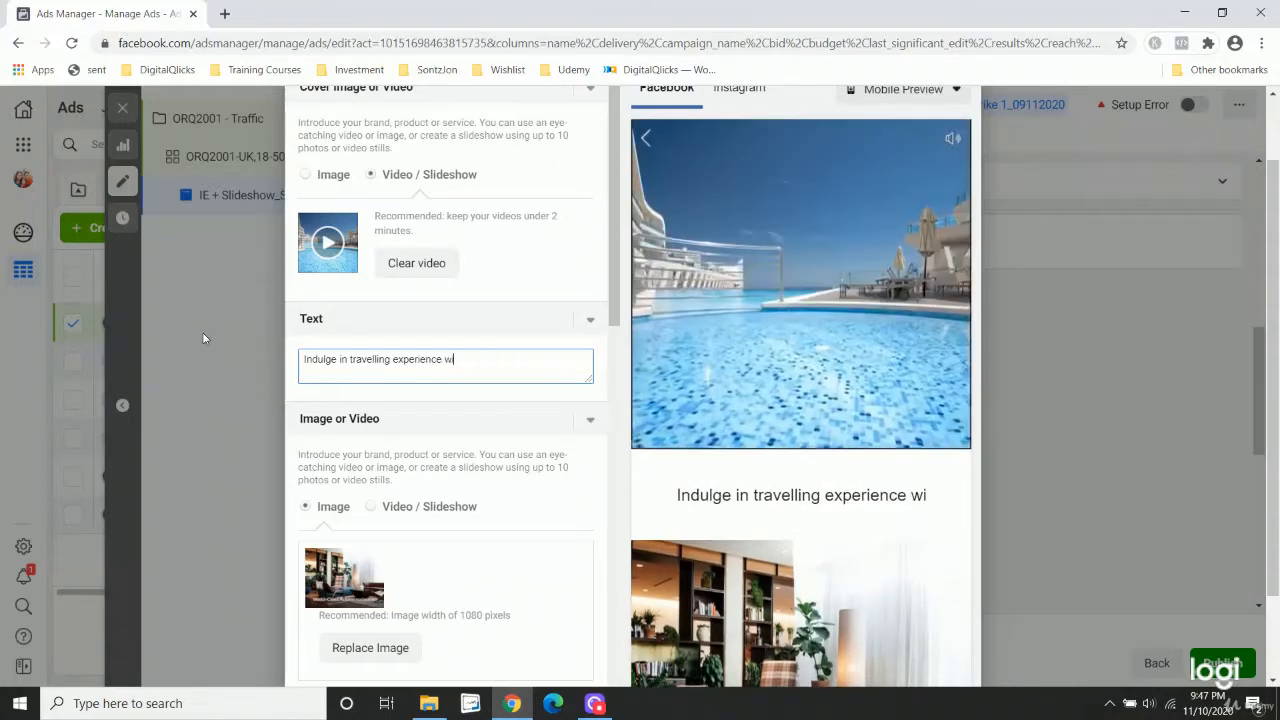
type("thout lea")
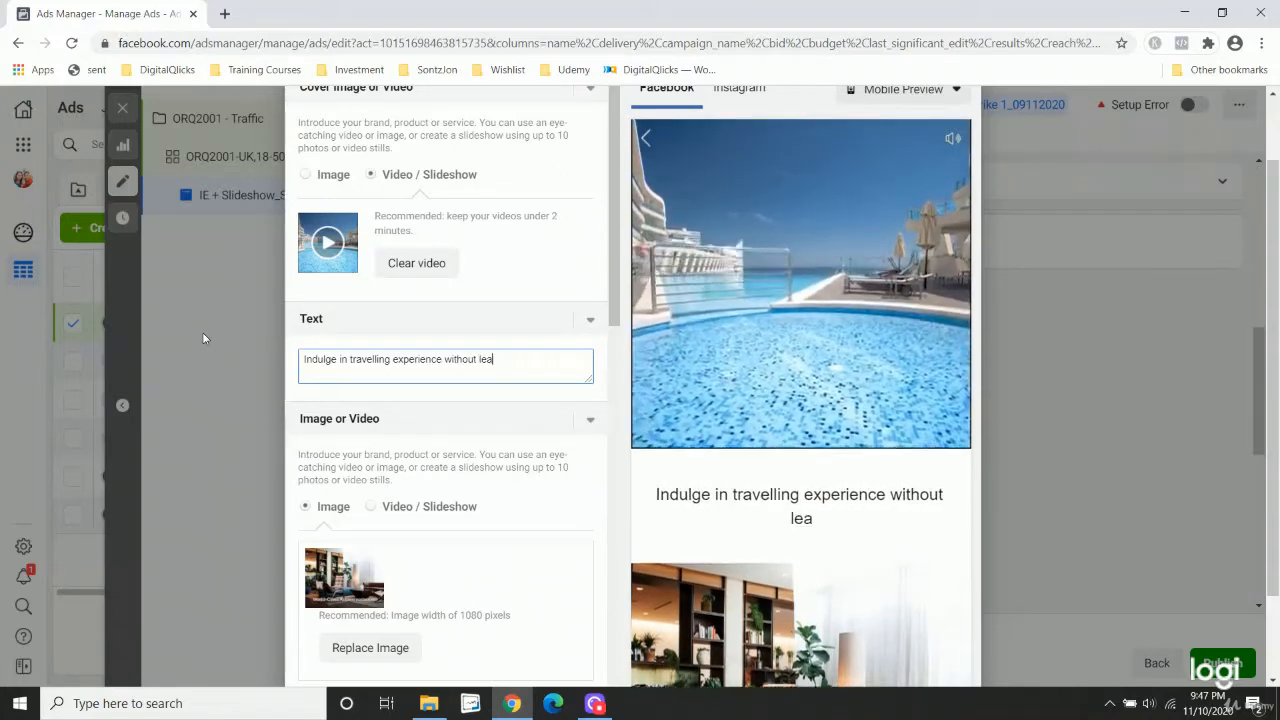
type("ving your")
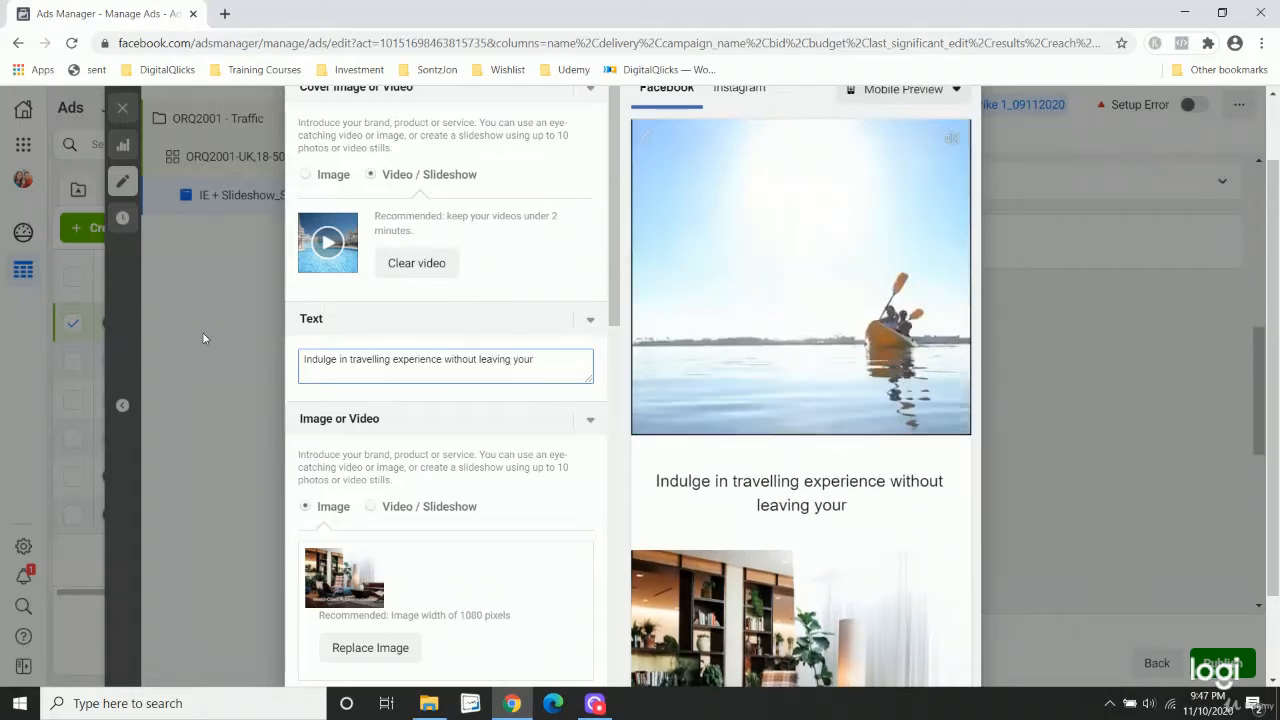
type("room")
key("BackSpace")
key("BackSpace")
key("BackSpace")
key("BackSpace")
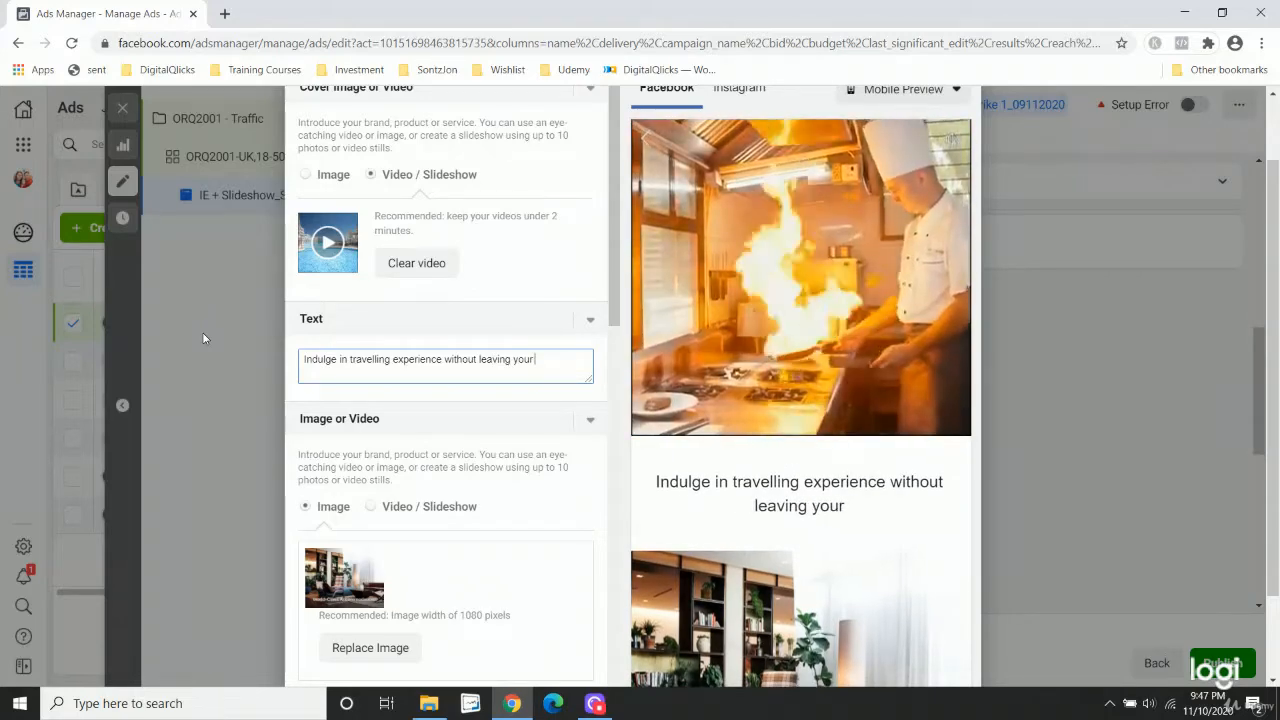
type("room.")
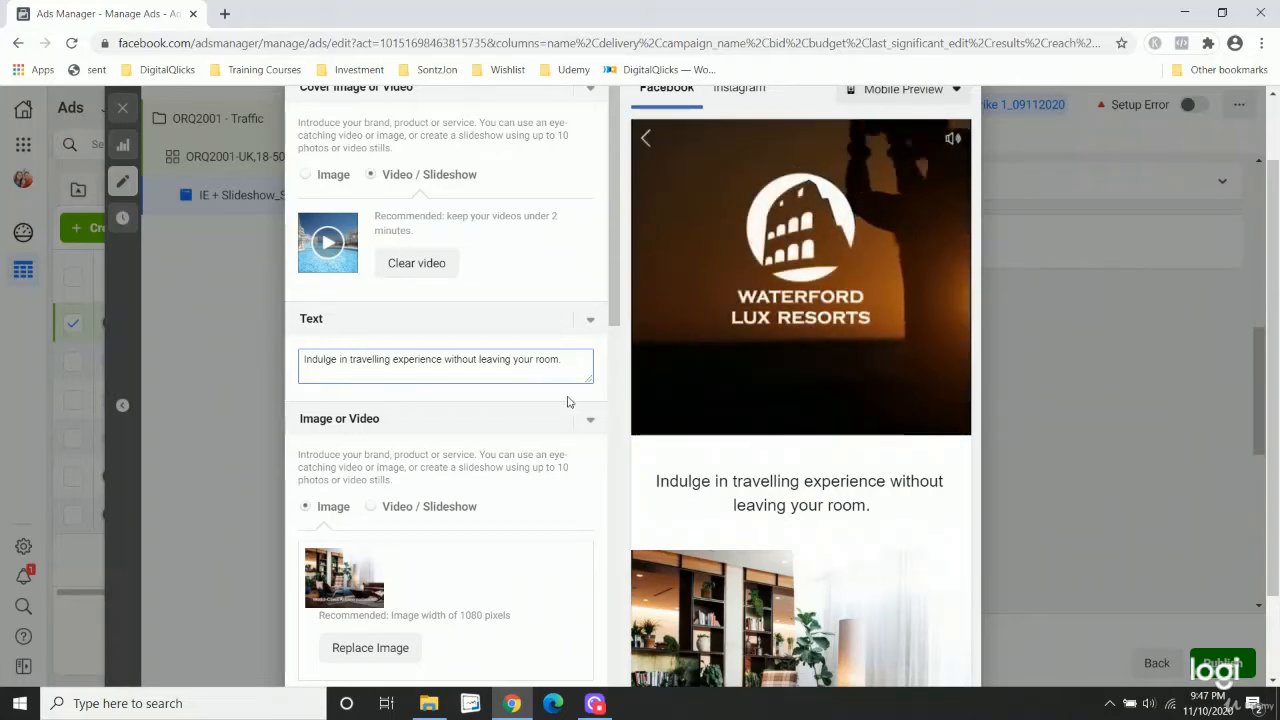
Switch the Image or Video component below the introductory text to Video / Slideshow and start uploading a new video.
scroll(420, 313, "down", 3)
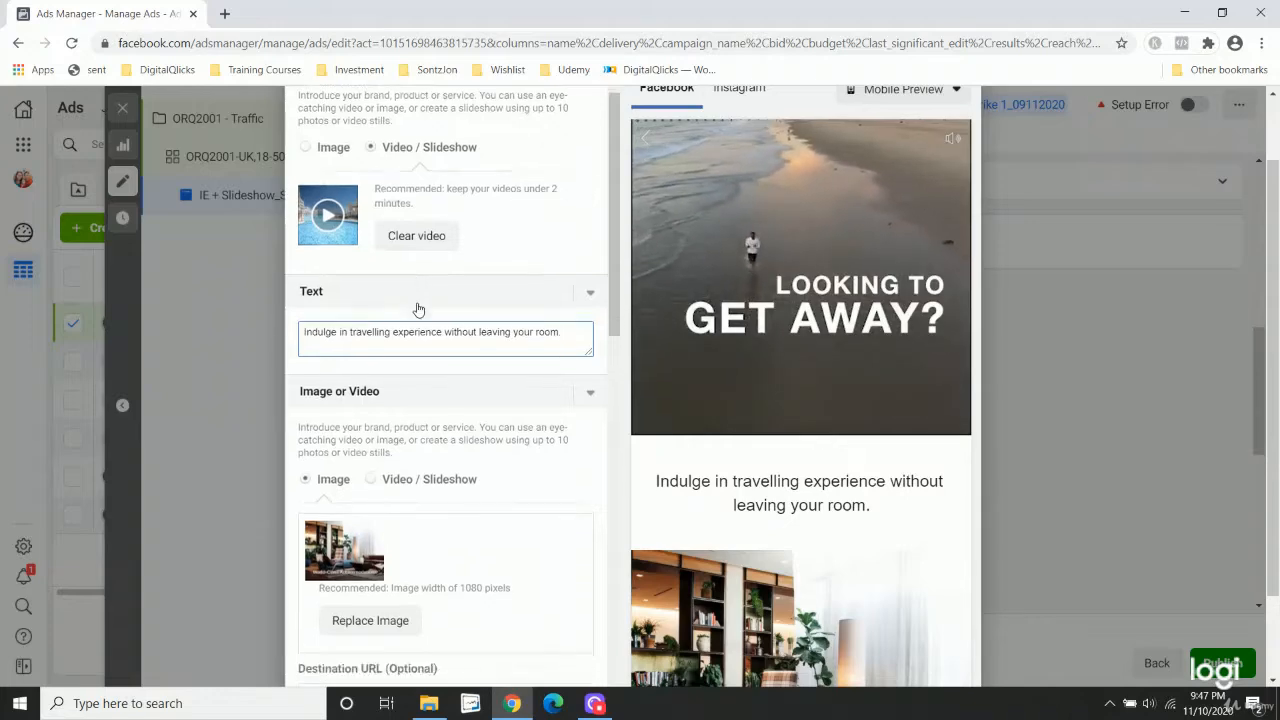
scroll(418, 308, "up", 3)
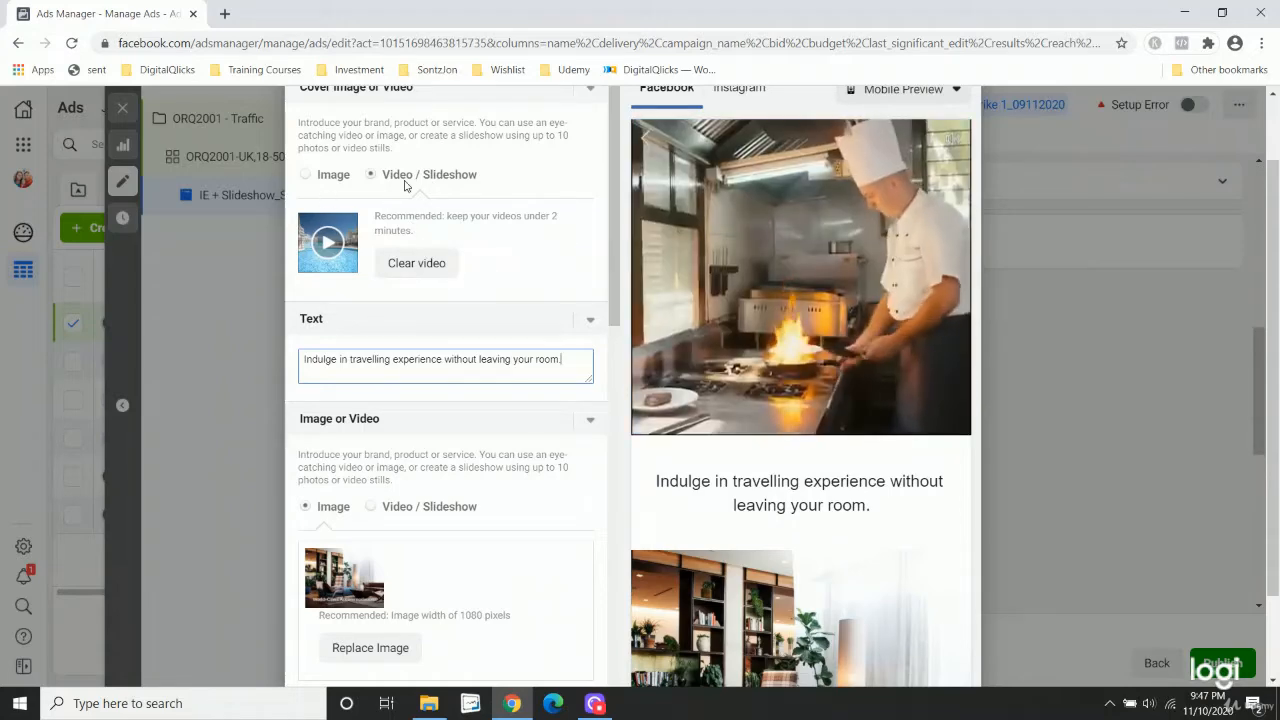
scroll(491, 295, "down", 3)
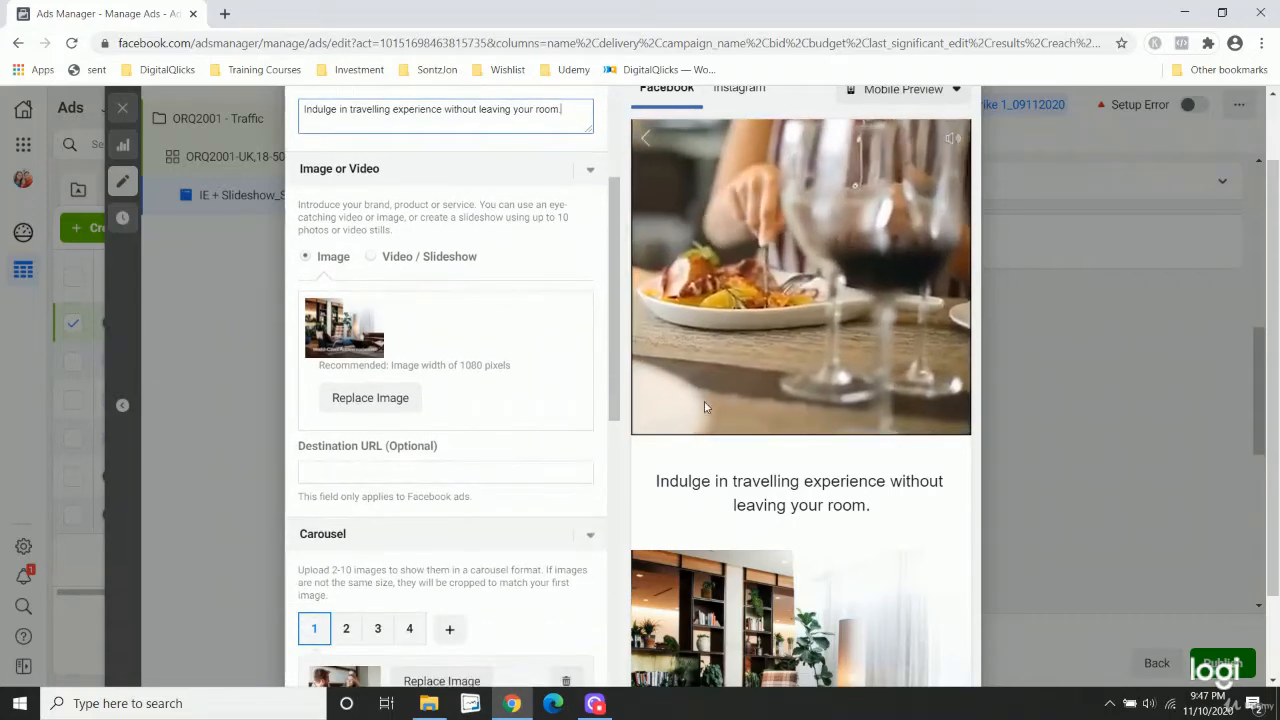
scroll(704, 401, "down", 3)
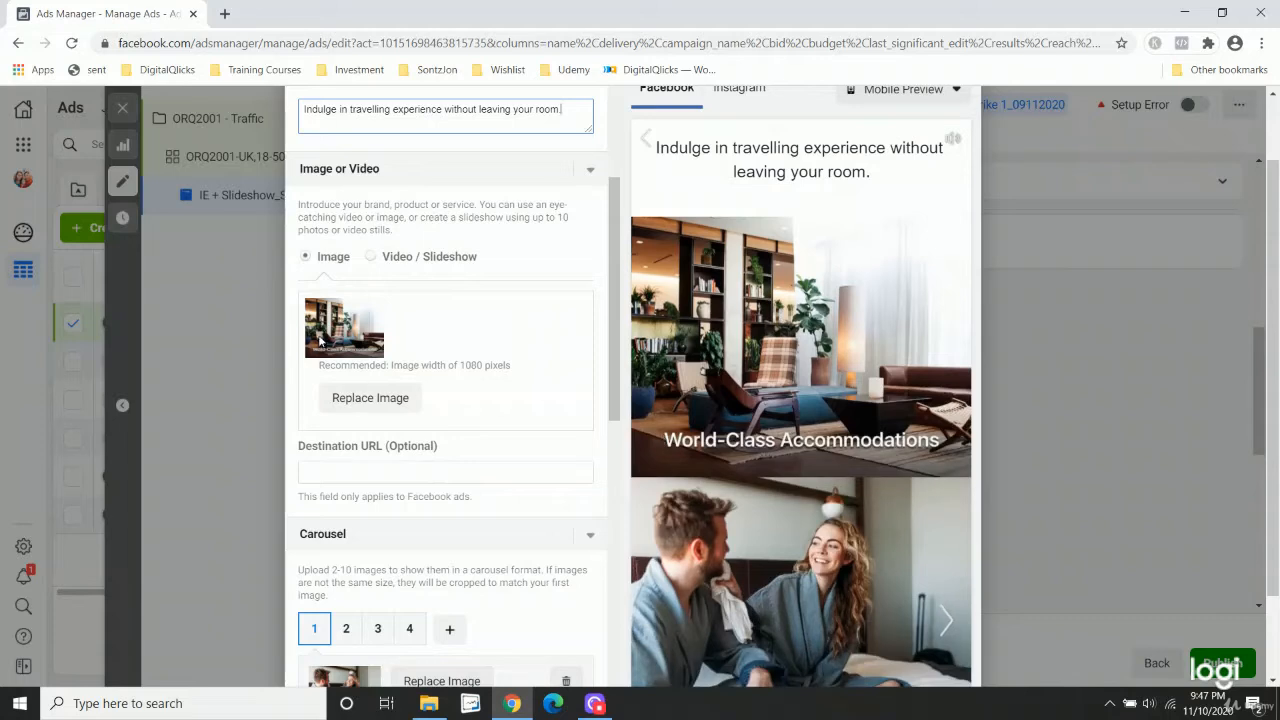
left_click(371, 261)
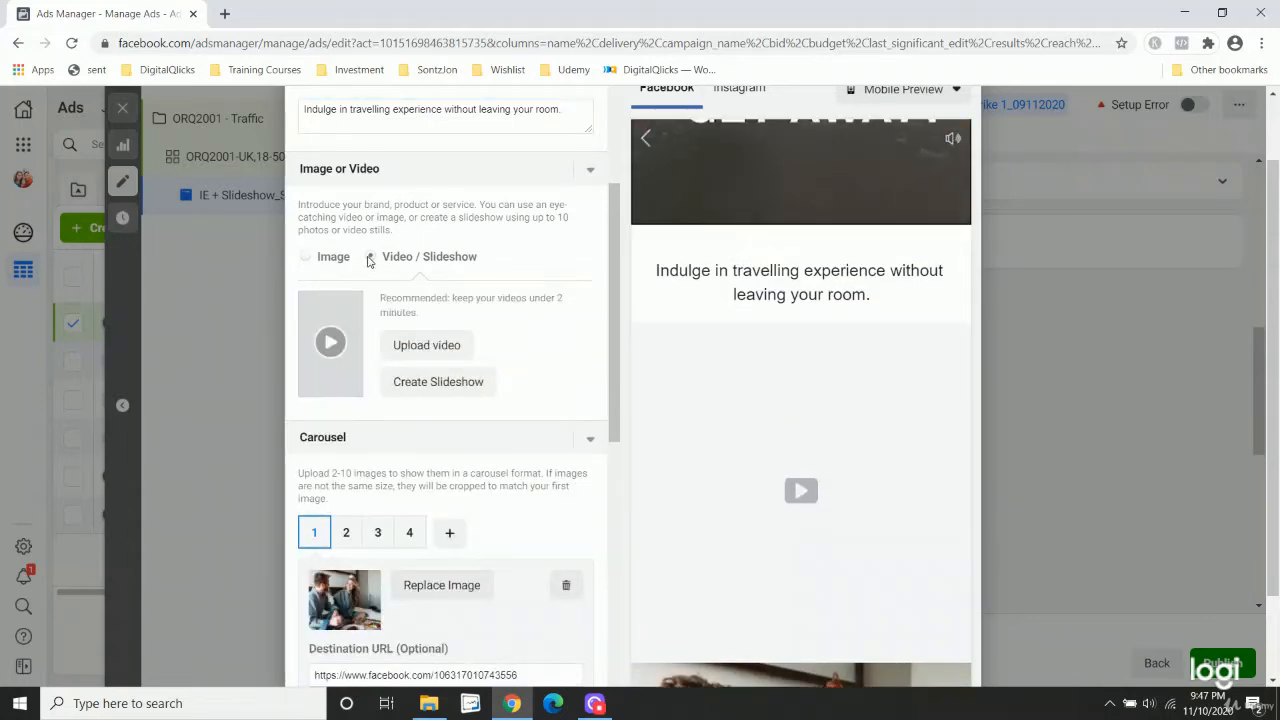
left_click(436, 353)
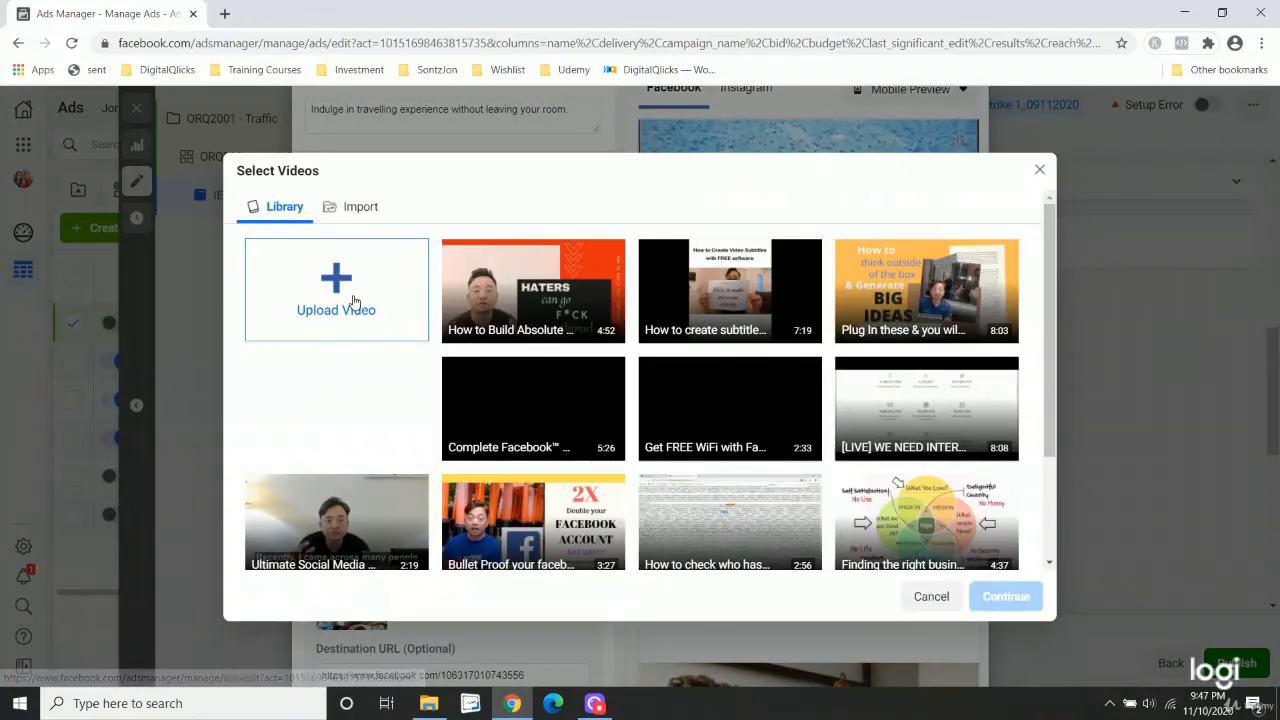
left_click(383, 316)
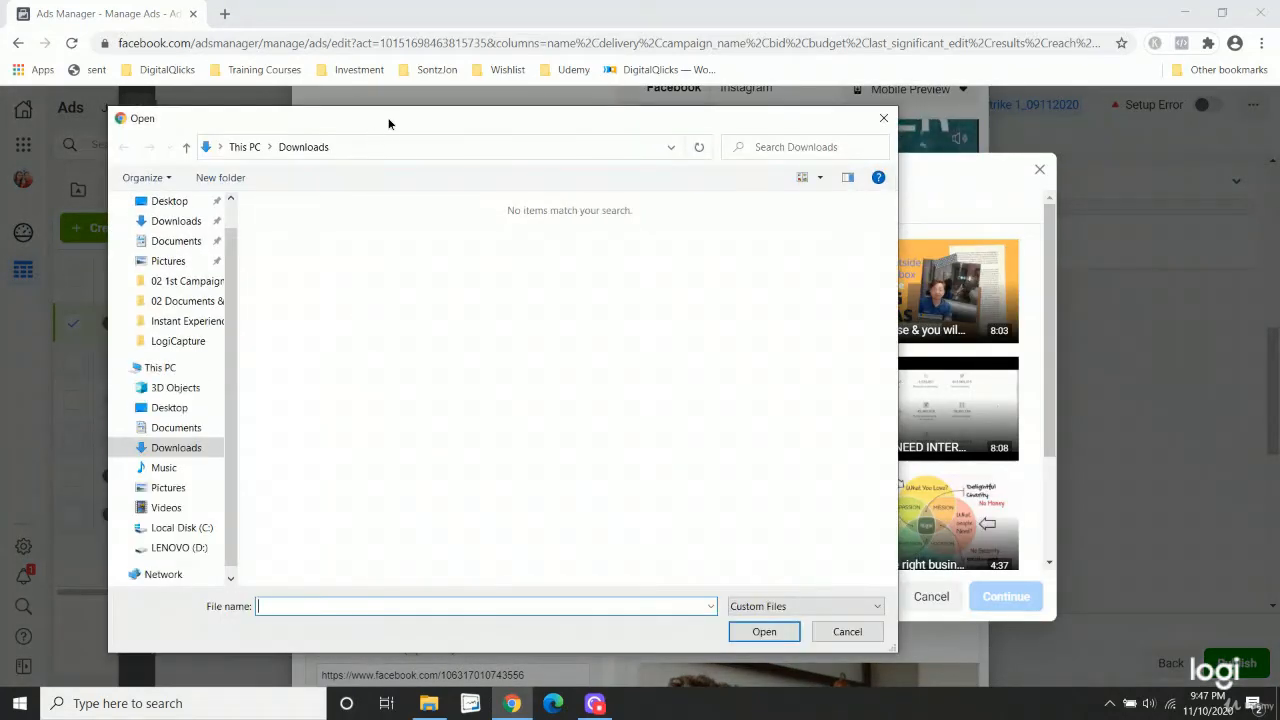
Upload the video "IE Gaming Experience 1" from the Instant Experience folder within 06 FB Ads Amazon Sellers > 02 Documents & Files on the D drive.
left_click(310, 540)
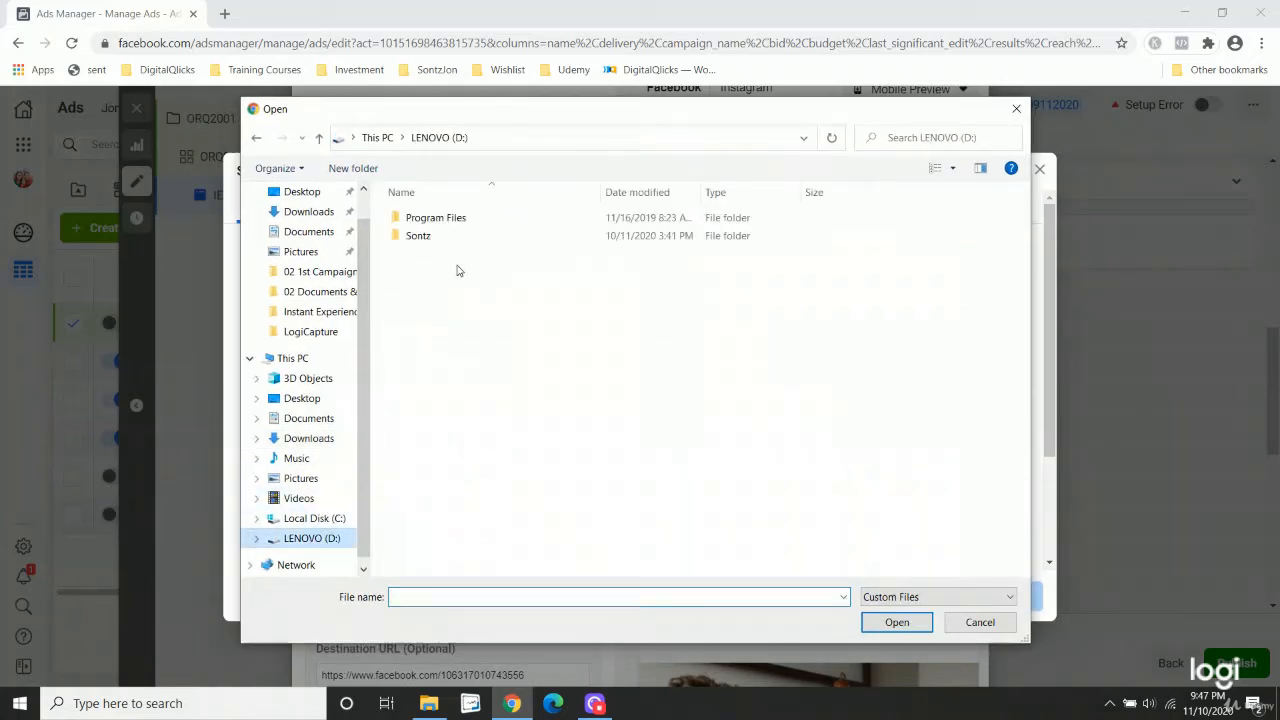
double_click(430, 236)
double_click(443, 217)
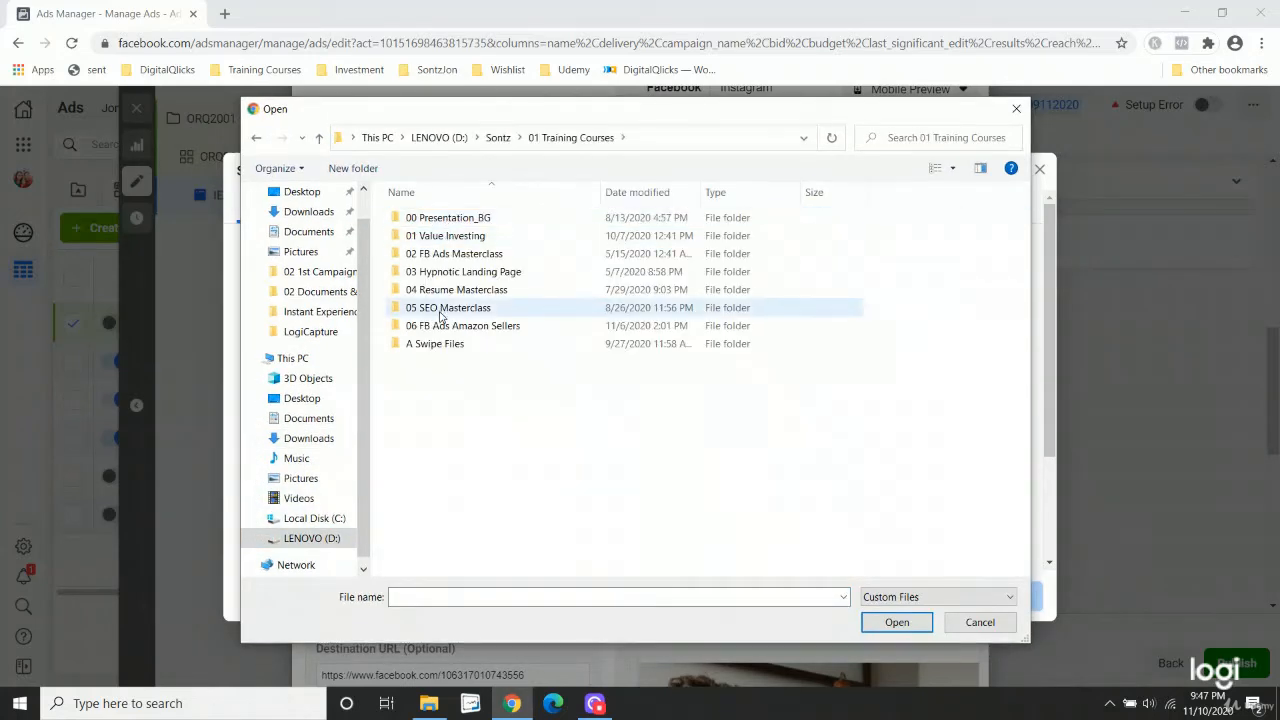
double_click(440, 326)
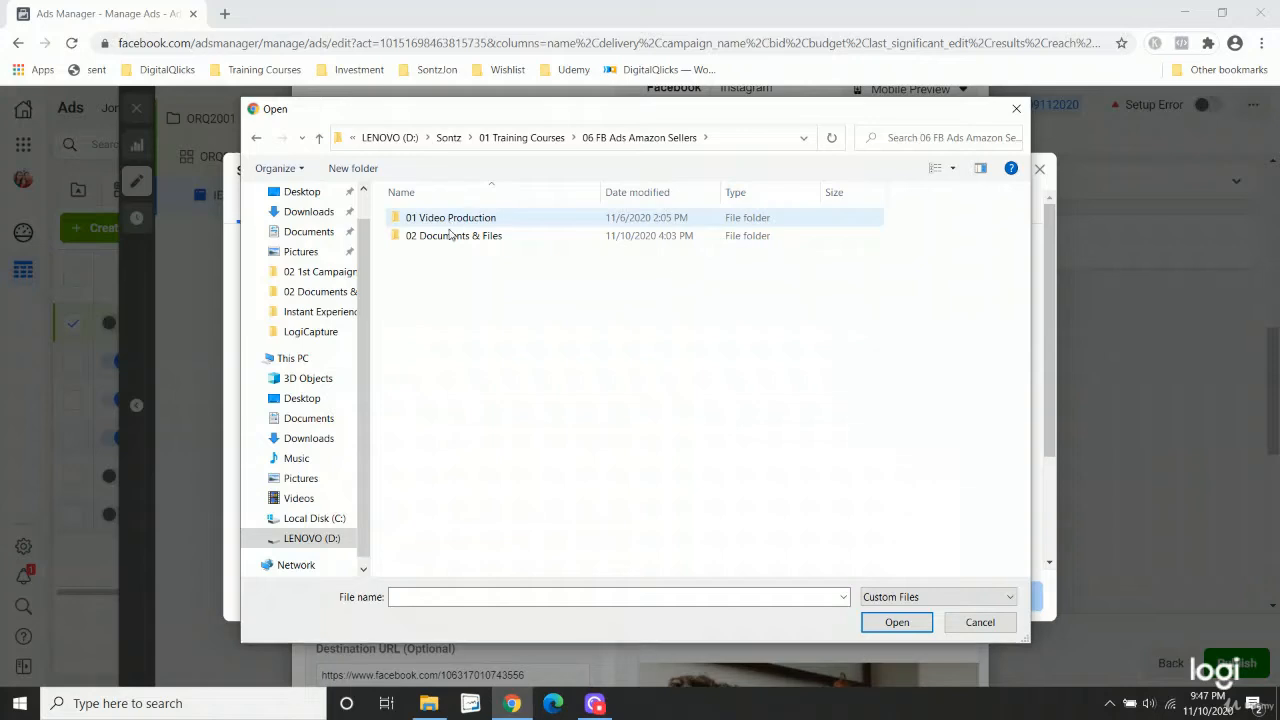
double_click(450, 234)
double_click(442, 238)
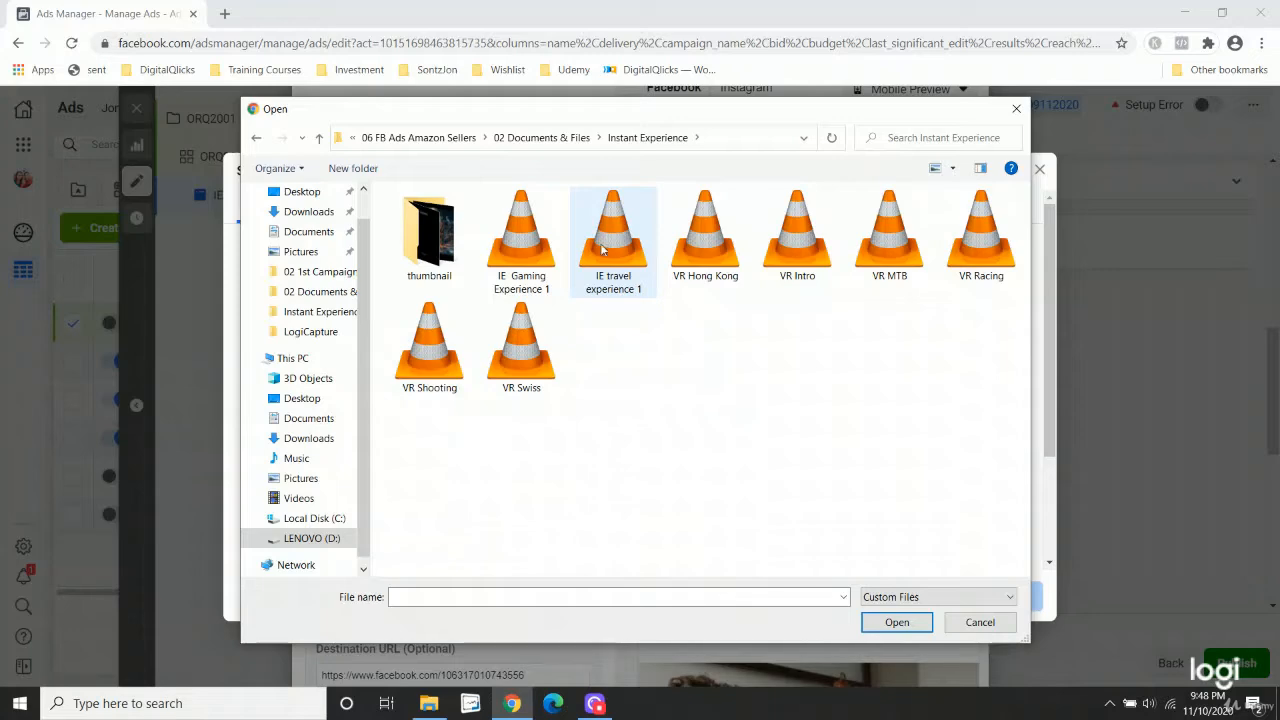
double_click(521, 235)
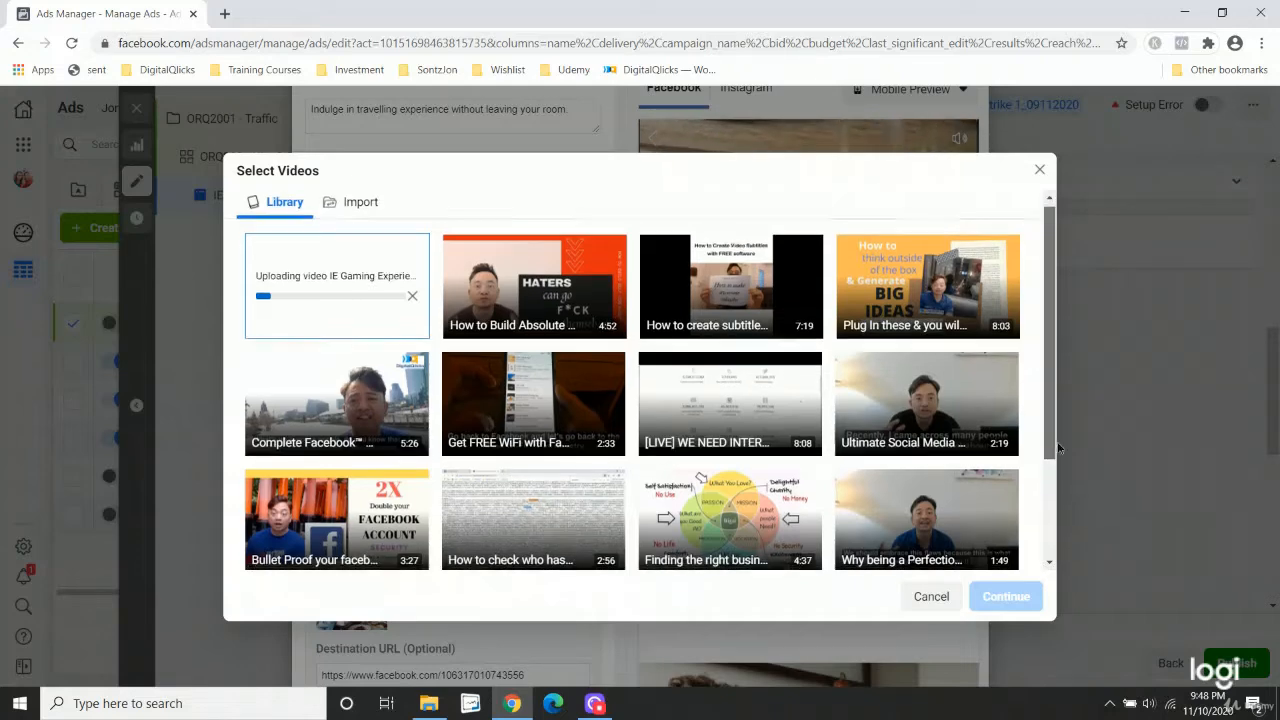
Insert the uploaded IE Gaming Experience video into the Image or Video component.
scroll(1050, 397, "down", 2)
scroll(1058, 370, "up", 2)
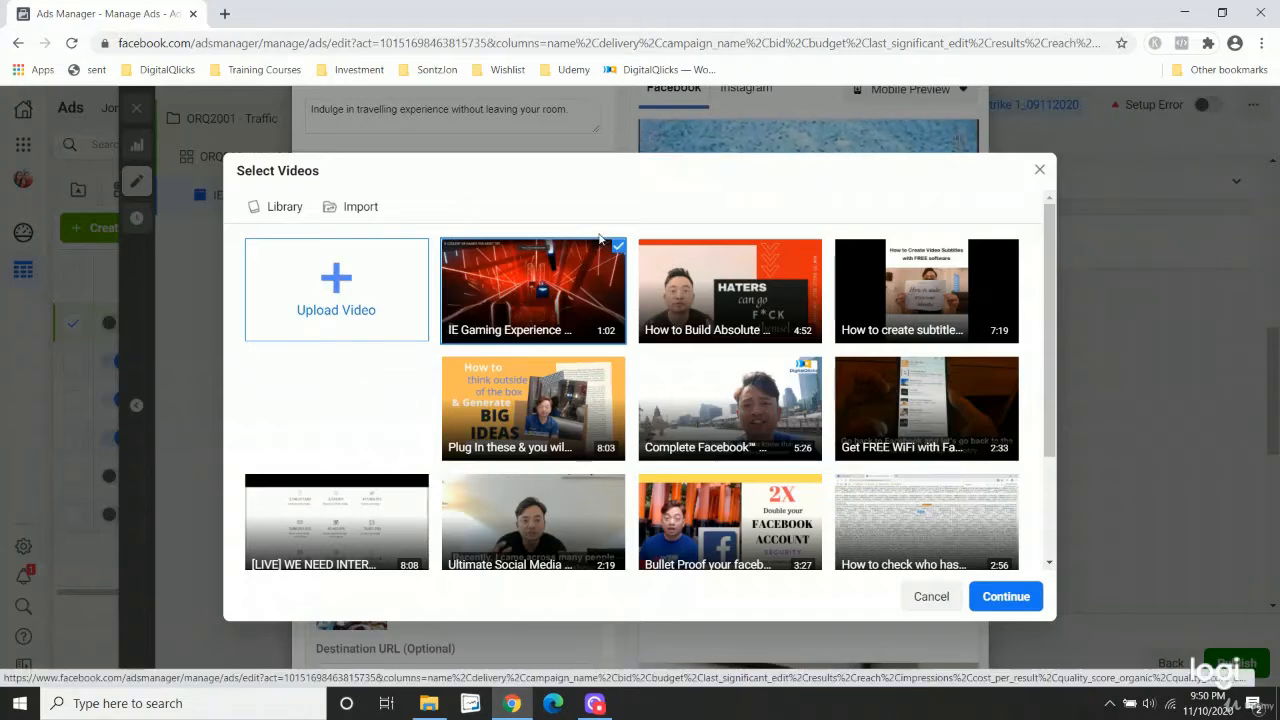
left_click(1008, 598)
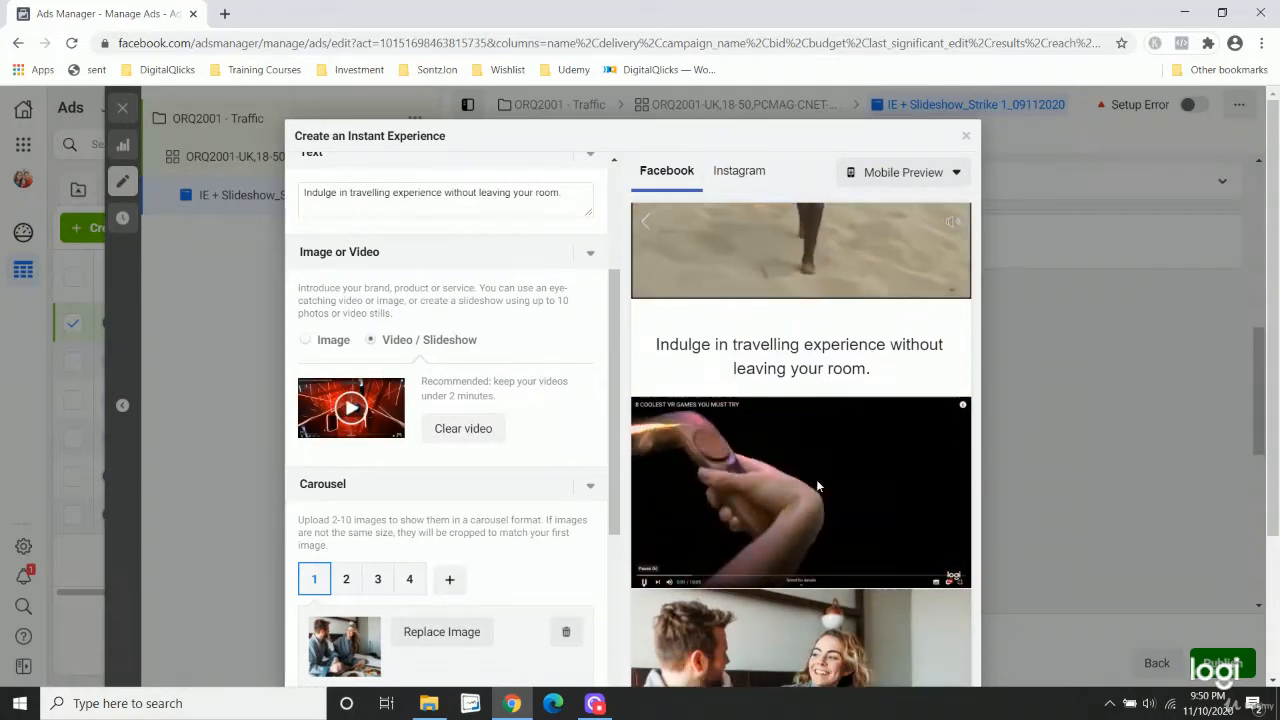
Review the new video in the Facebook preview and the components below it, collapsing the Carousel and its descriptive Text component.
scroll(851, 408, "down", 1)
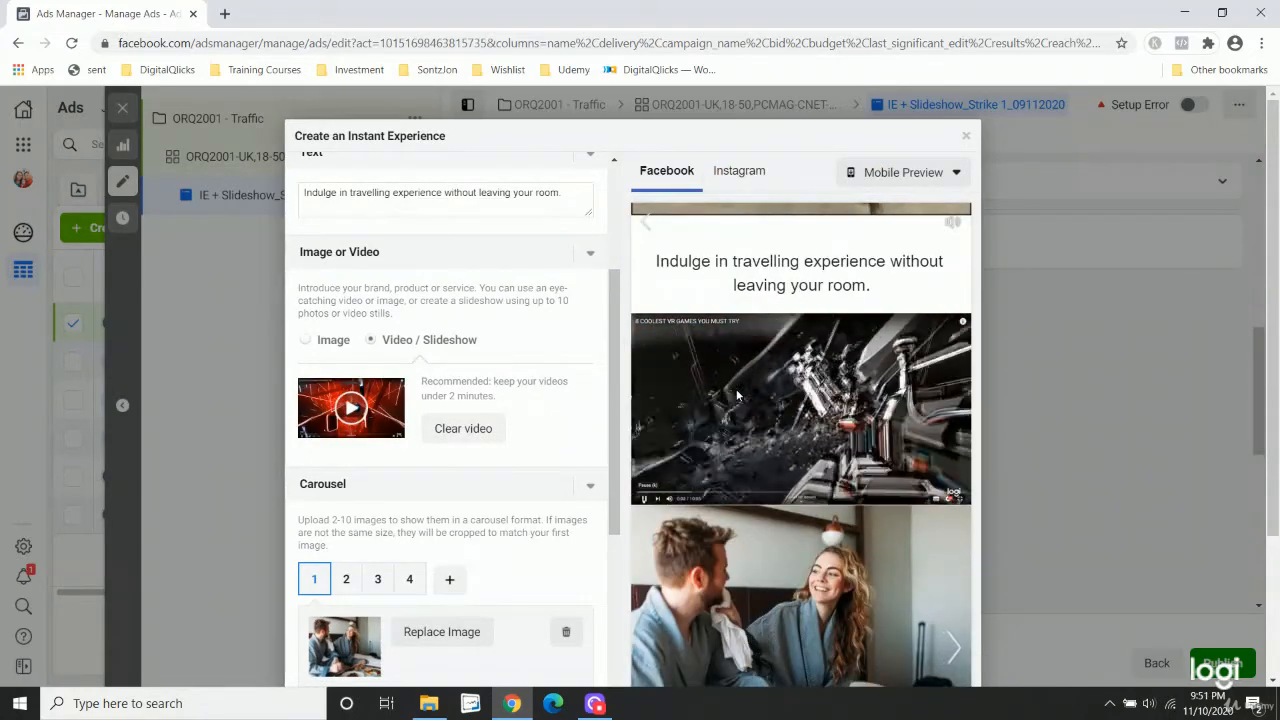
scroll(715, 388, "down", 1)
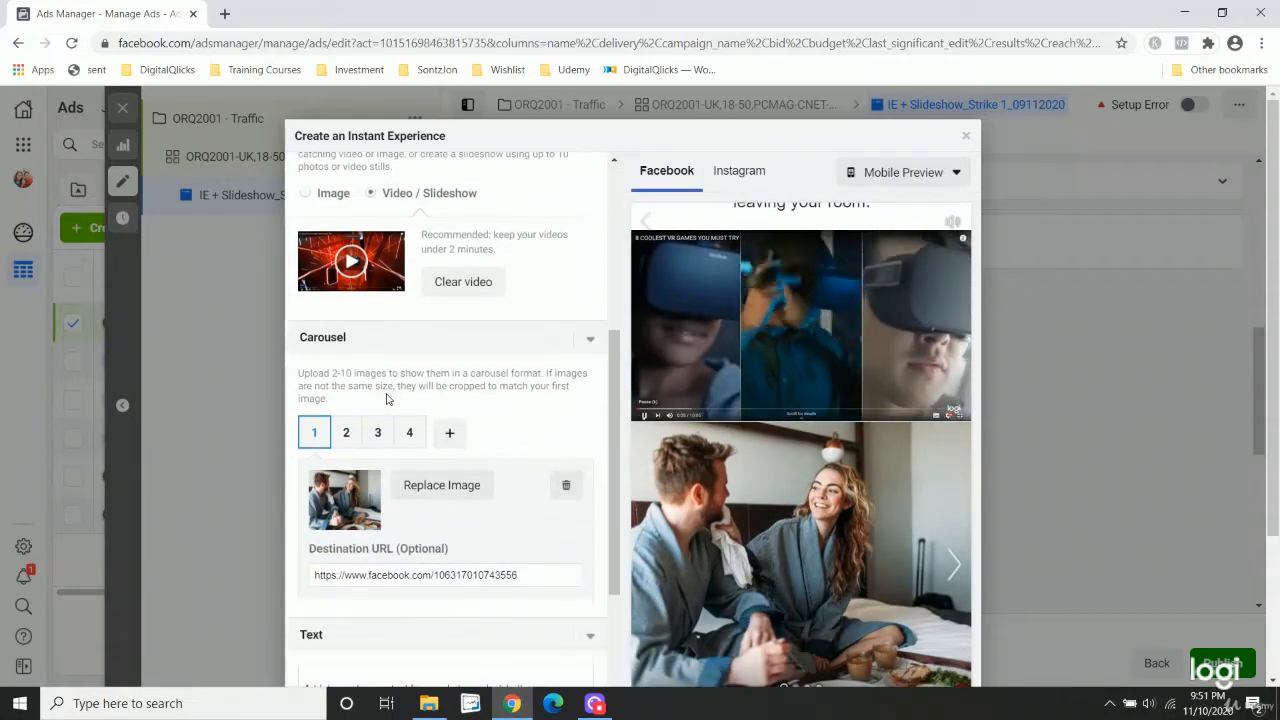
scroll(877, 527, "down", 1)
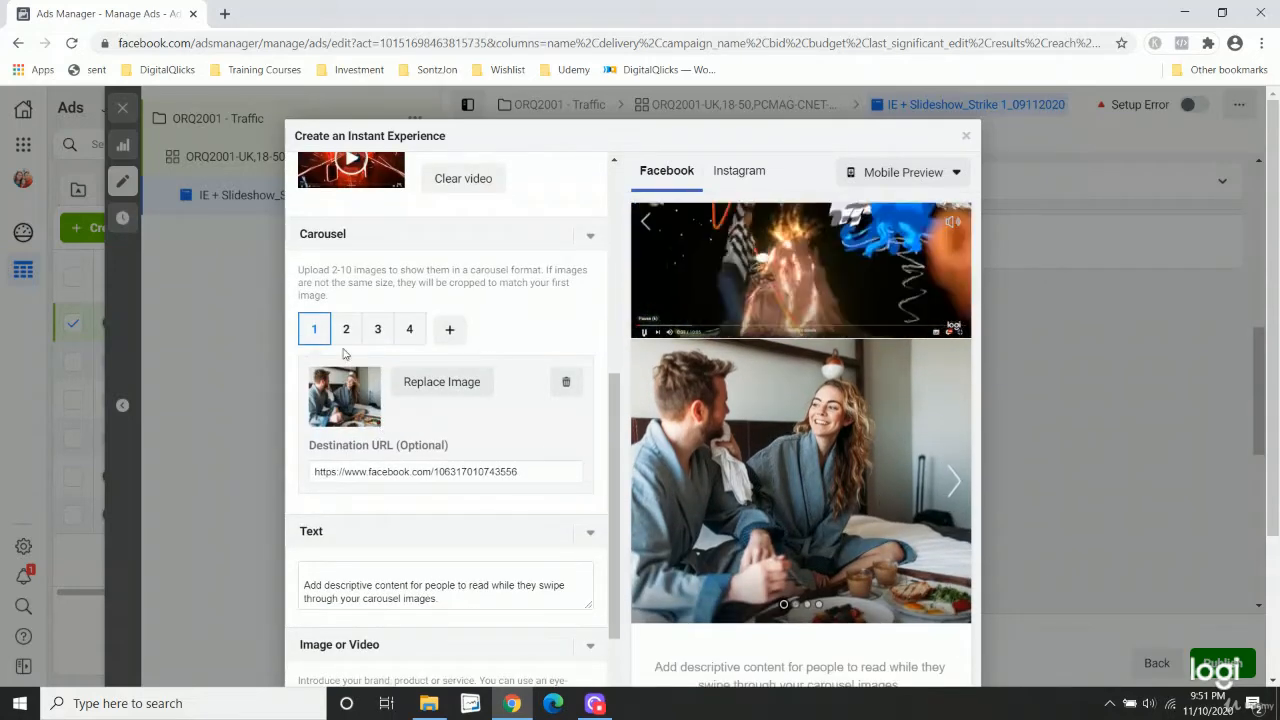
left_click(590, 240)
left_click(591, 243)
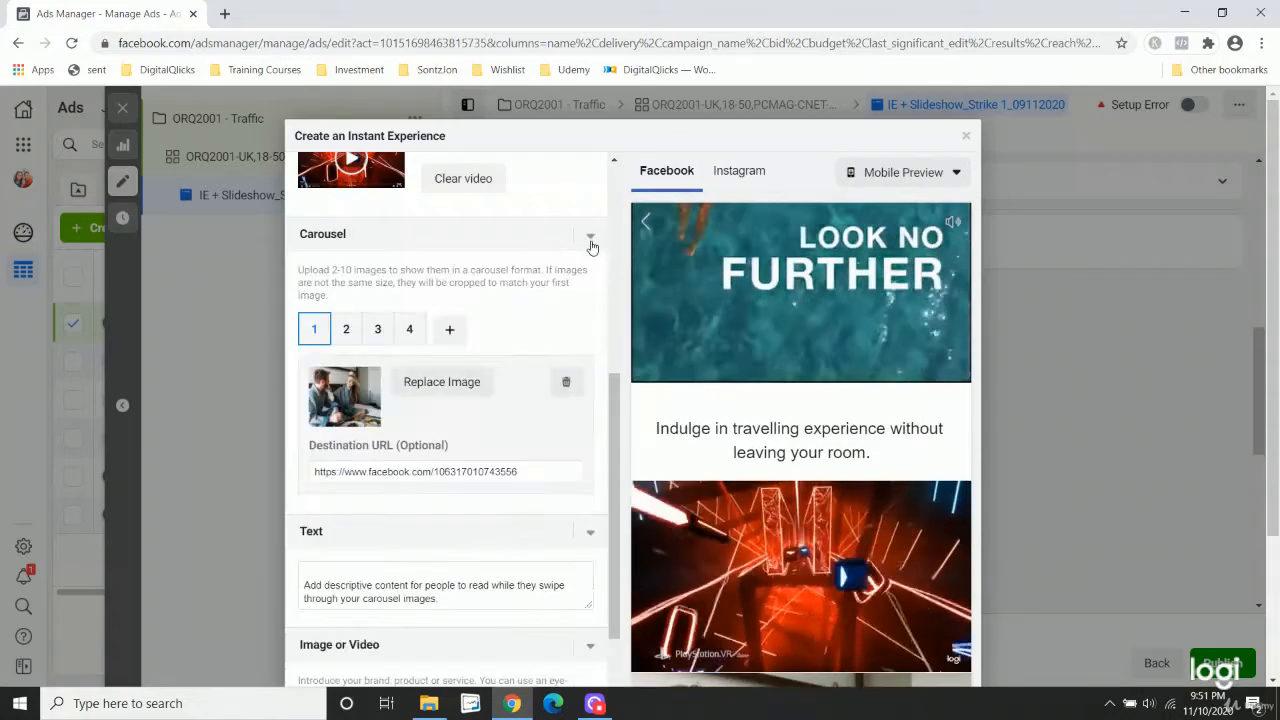
left_click(591, 243)
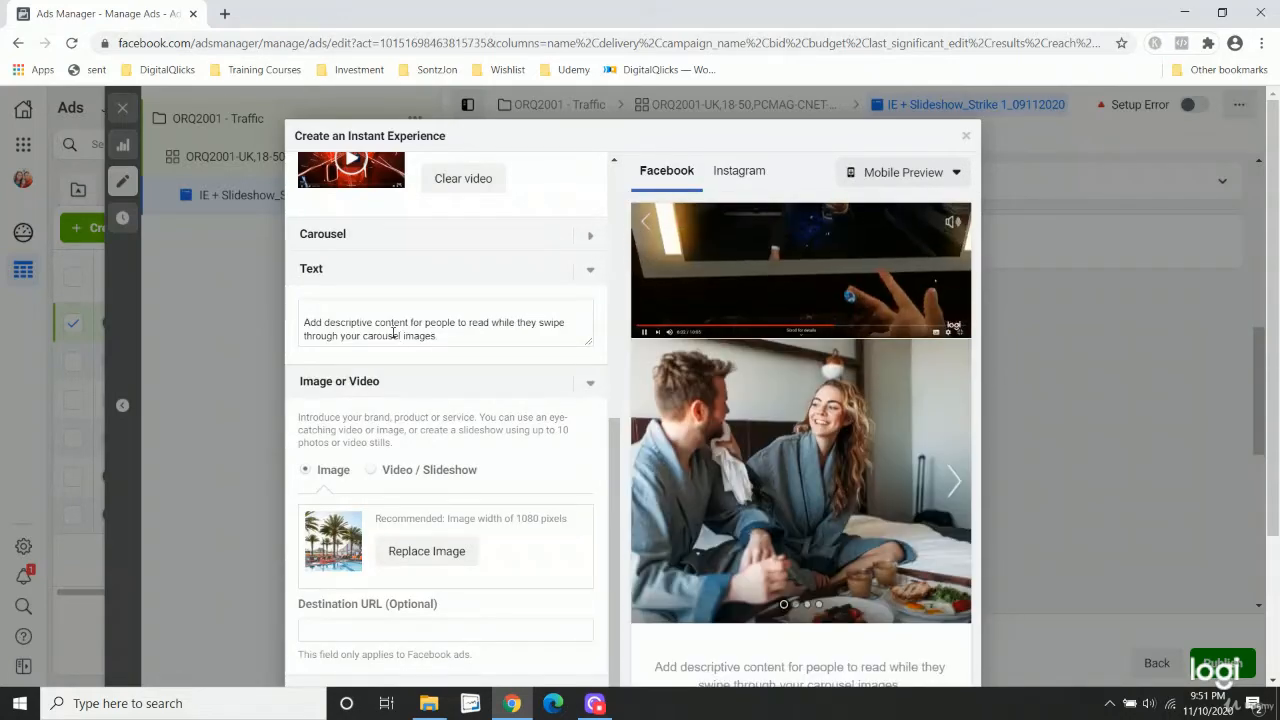
left_click(393, 335)
scroll(453, 312, "down", 1)
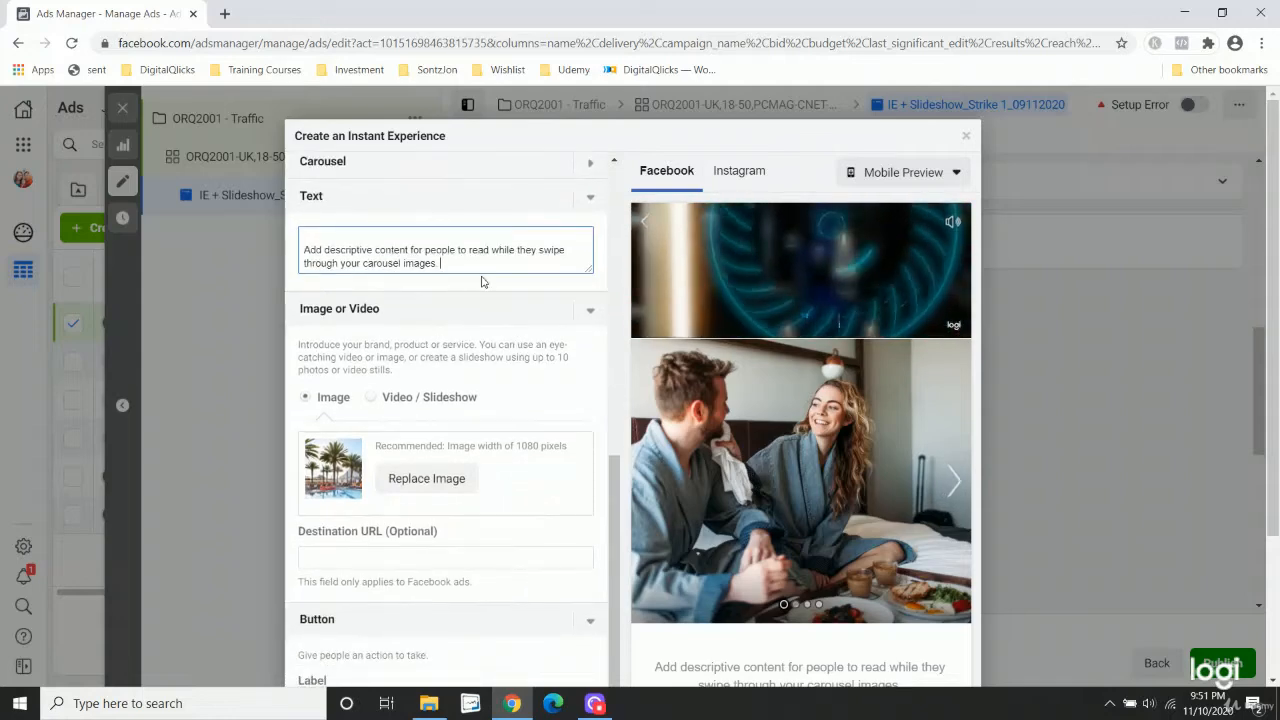
scroll(481, 282, "up", 1)
left_click(589, 280)
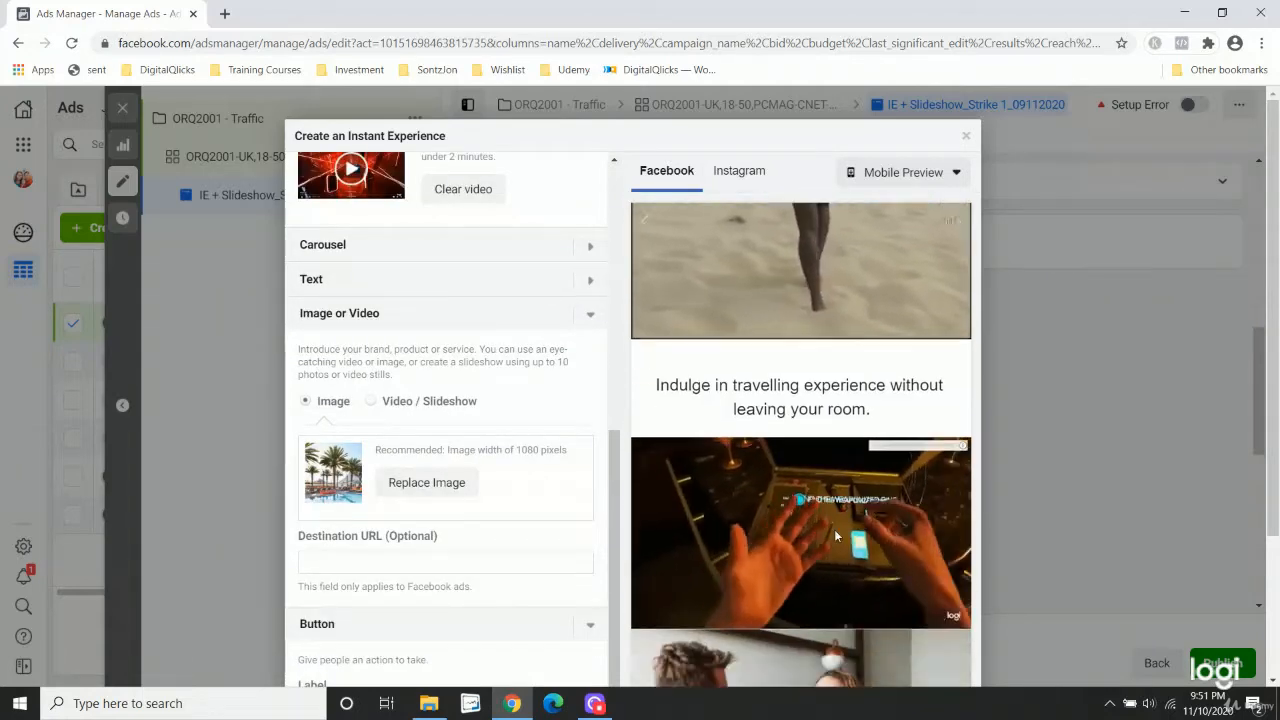
Compare the lower Image or Video component with the Facebook preview, and expand the Carousel component to examine its first card.
scroll(834, 529, "down", 4)
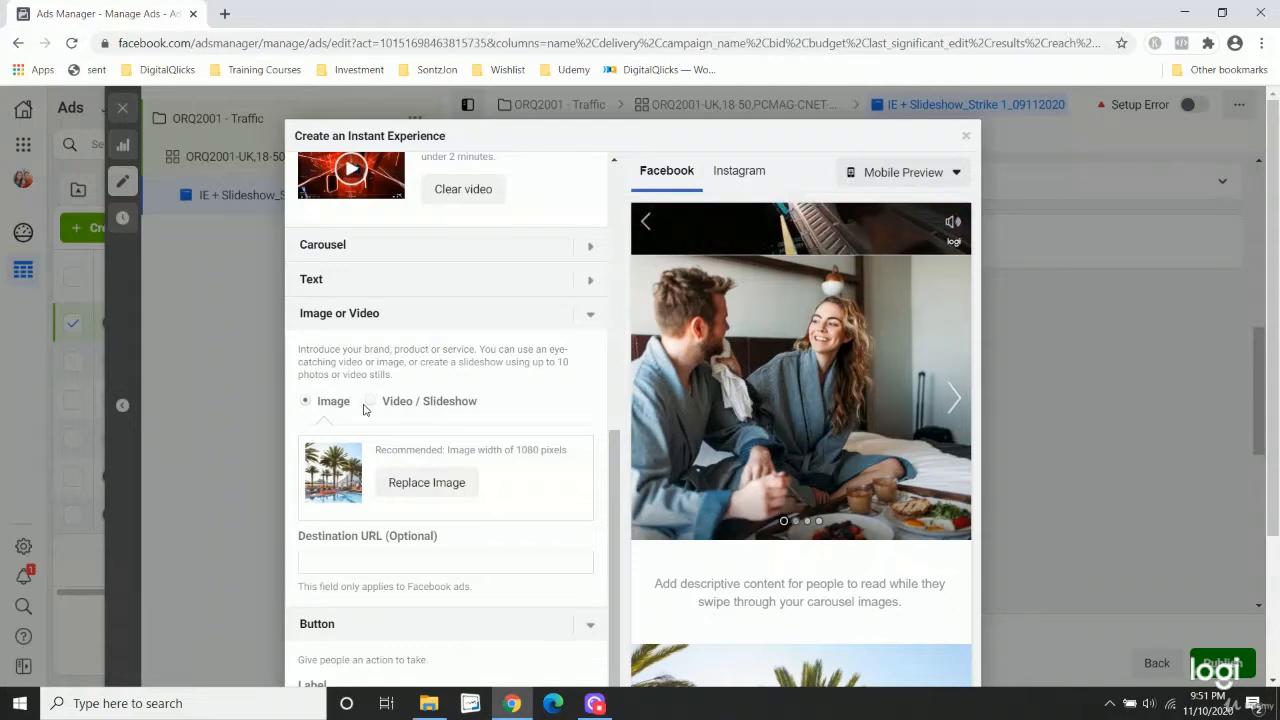
scroll(511, 360, "up", 1)
left_click(589, 332)
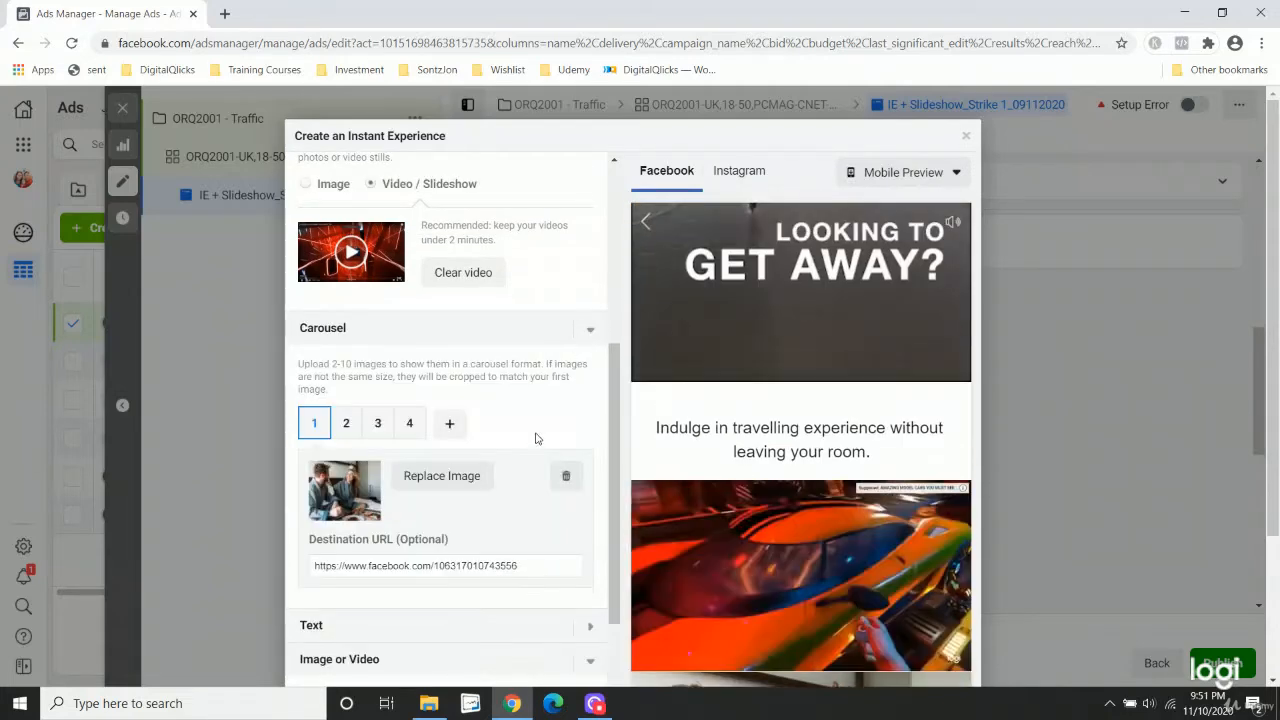
scroll(537, 437, "down", 1)
scroll(810, 538, "down", 1)
scroll(811, 543, "down", 3)
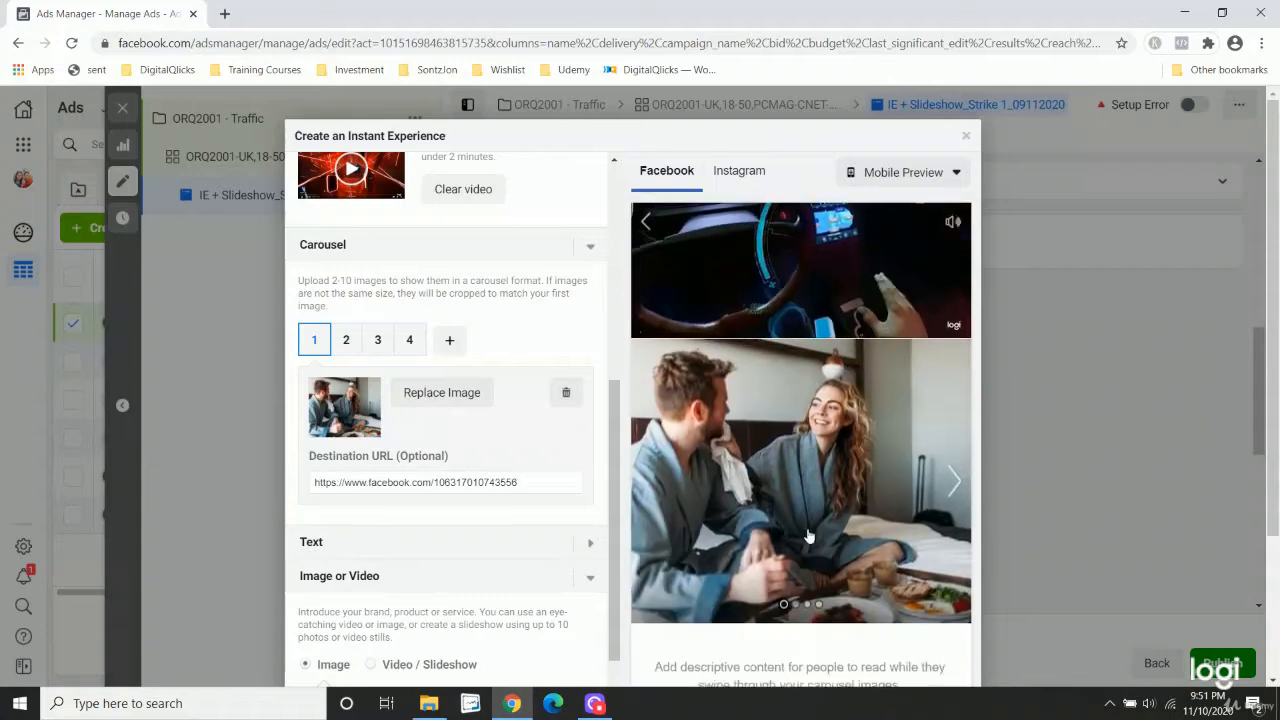
Replace the first Carousel card's image with oculus_touch, uploaded from the Instant Experience folder.
left_click(446, 396)
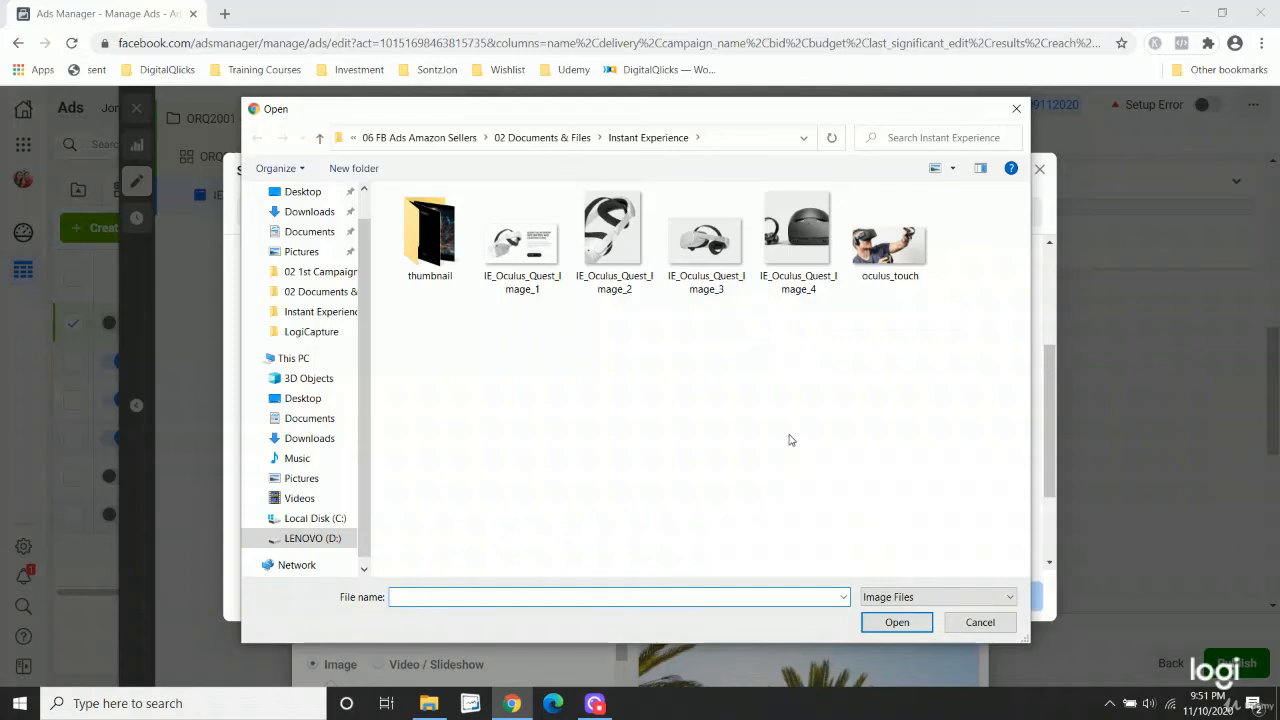
left_click(880, 245)
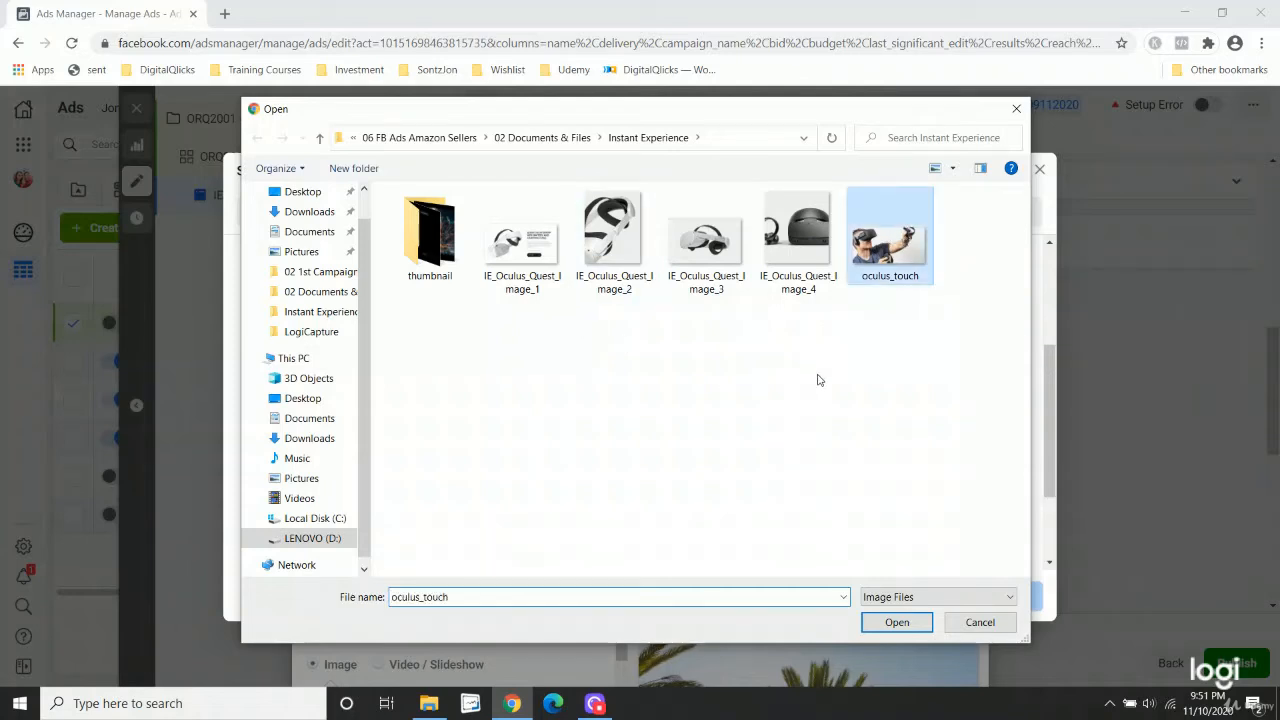
key("Return")
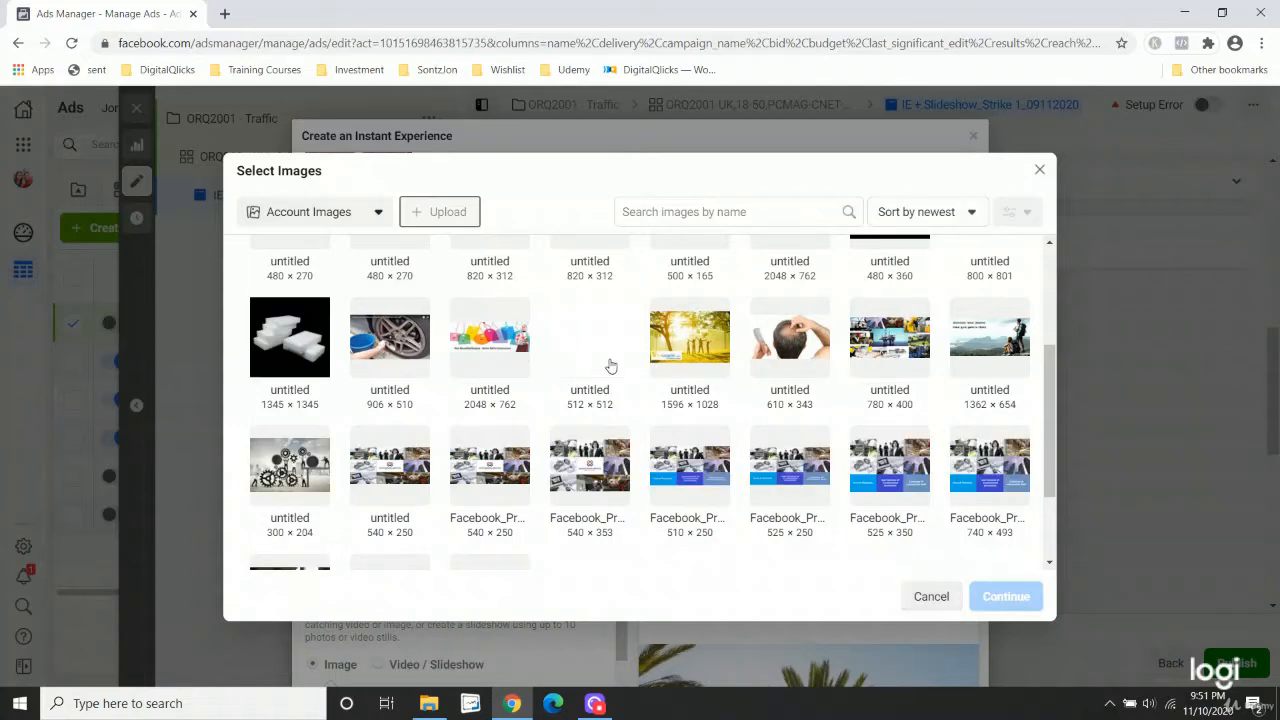
left_click_drag(1046, 429, 1068, 316)
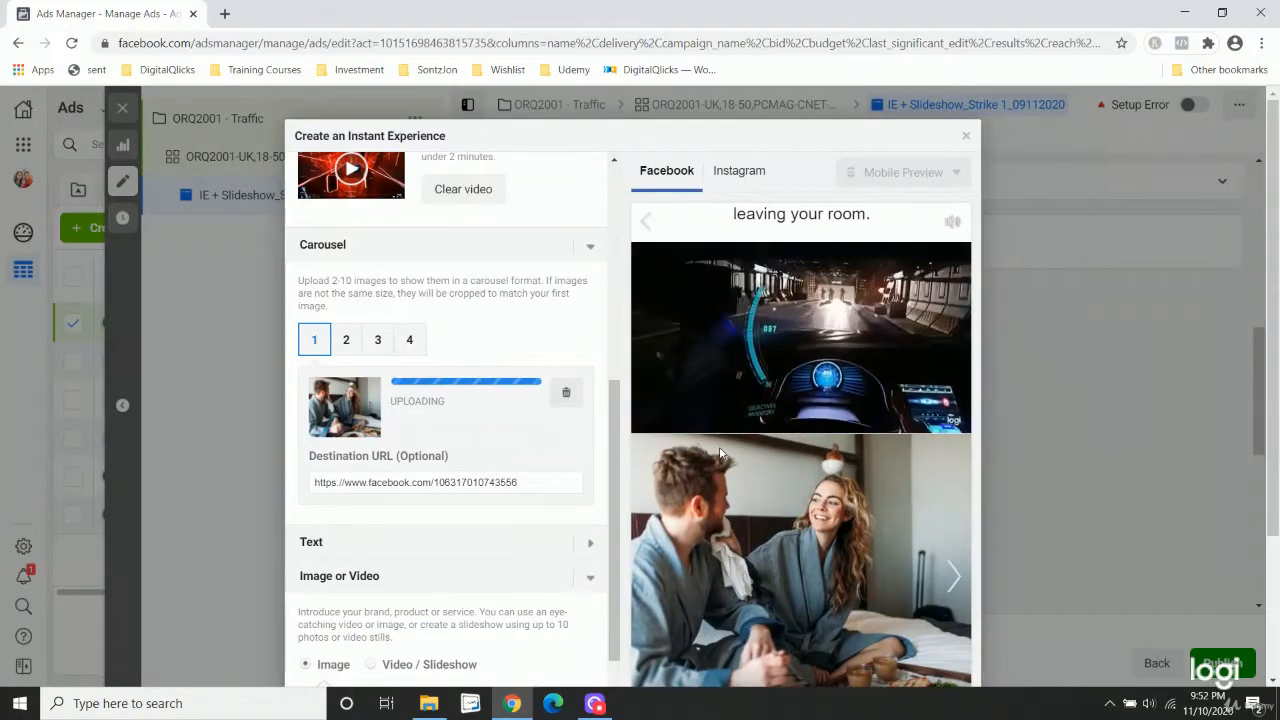
scroll(711, 447, "down", 2)
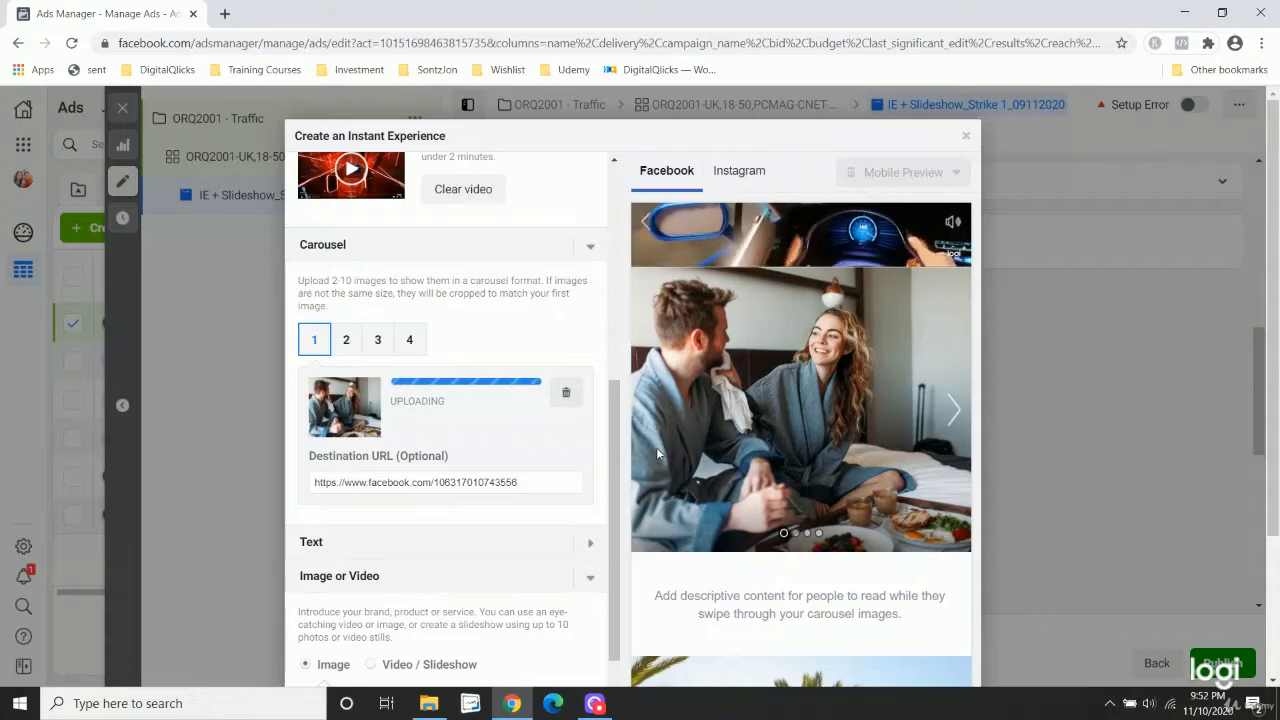
scroll(740, 466, "down", 1)
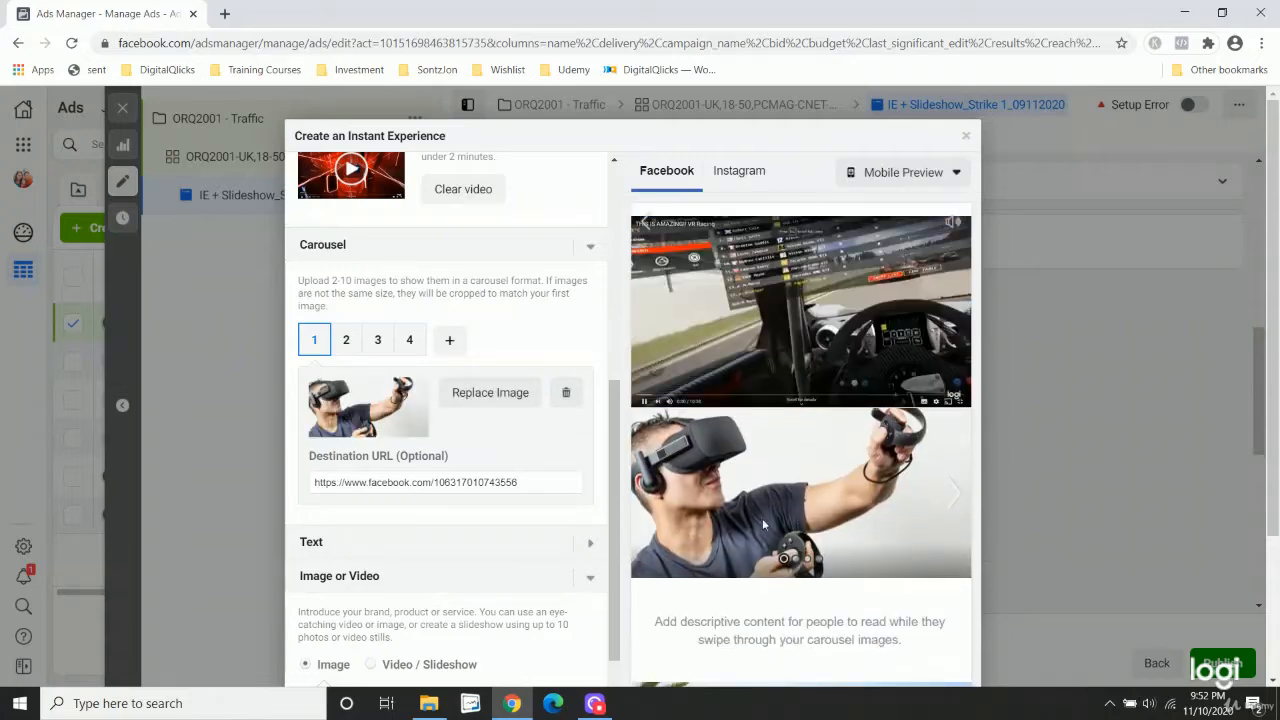
Look through the remaining Carousel cards and delete the fourth one, showing people toasting with drinks.
left_click(345, 343)
left_click(379, 342)
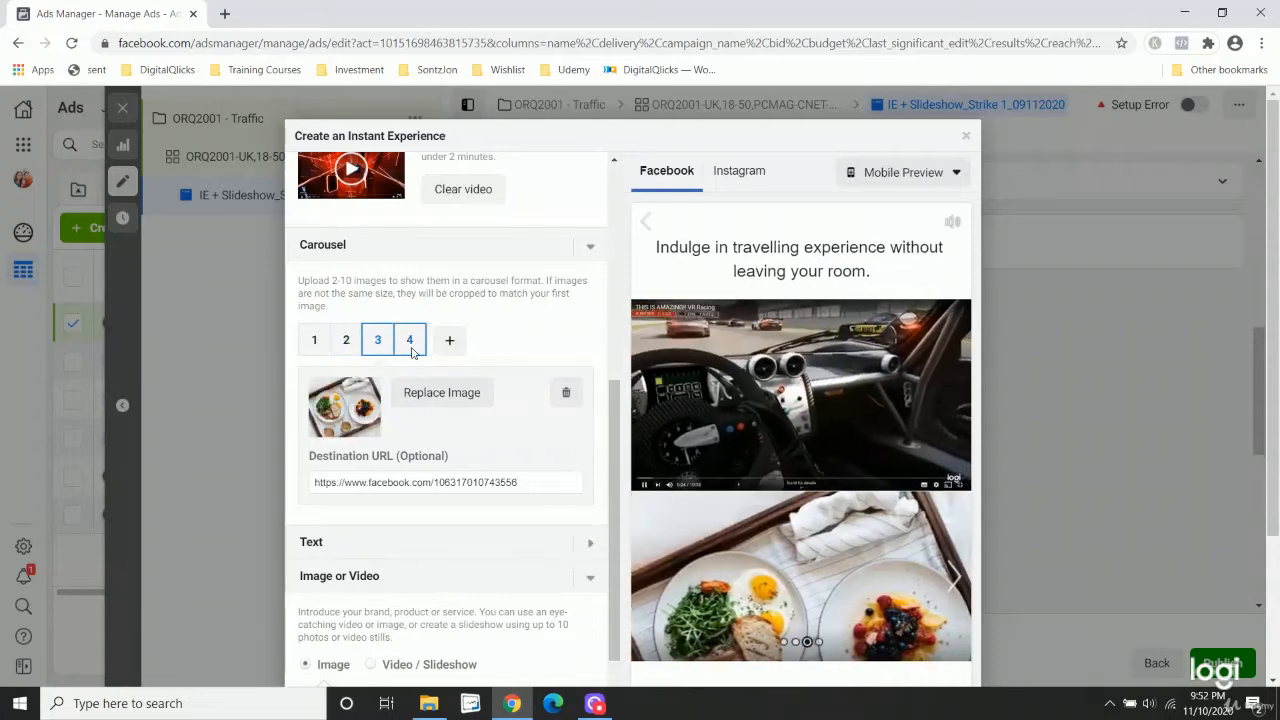
left_click(410, 345)
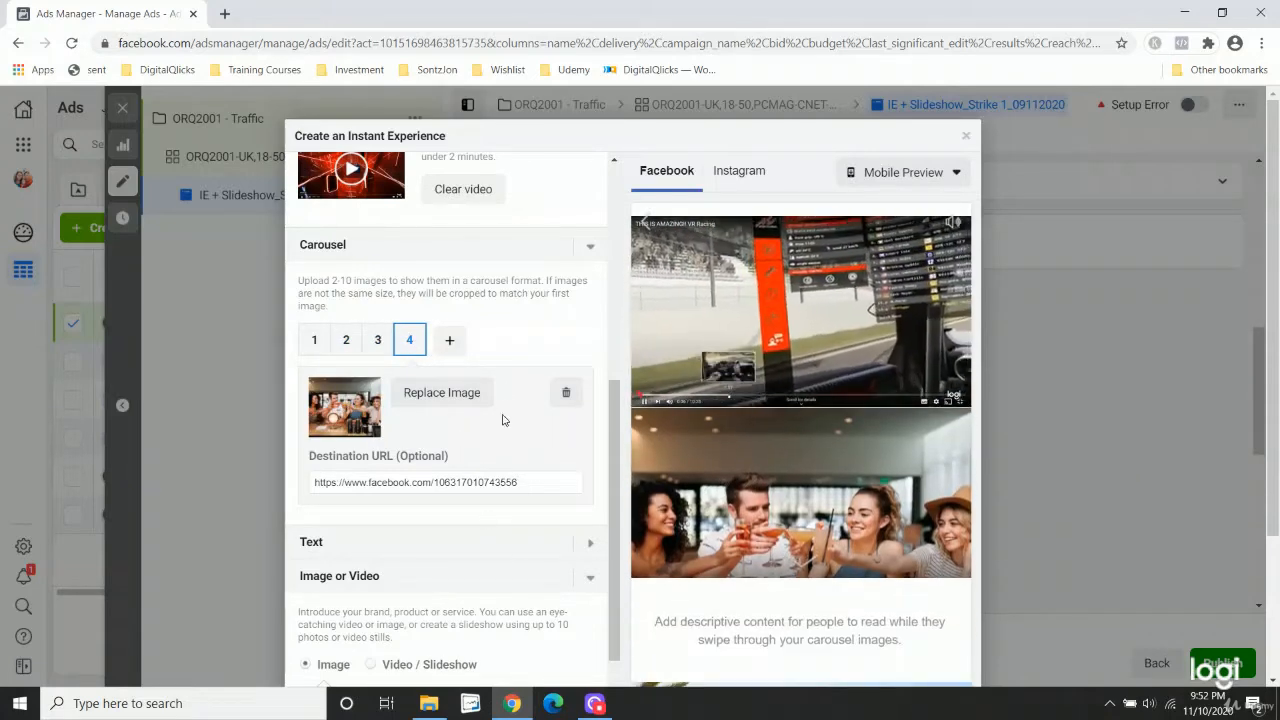
left_click(565, 393)
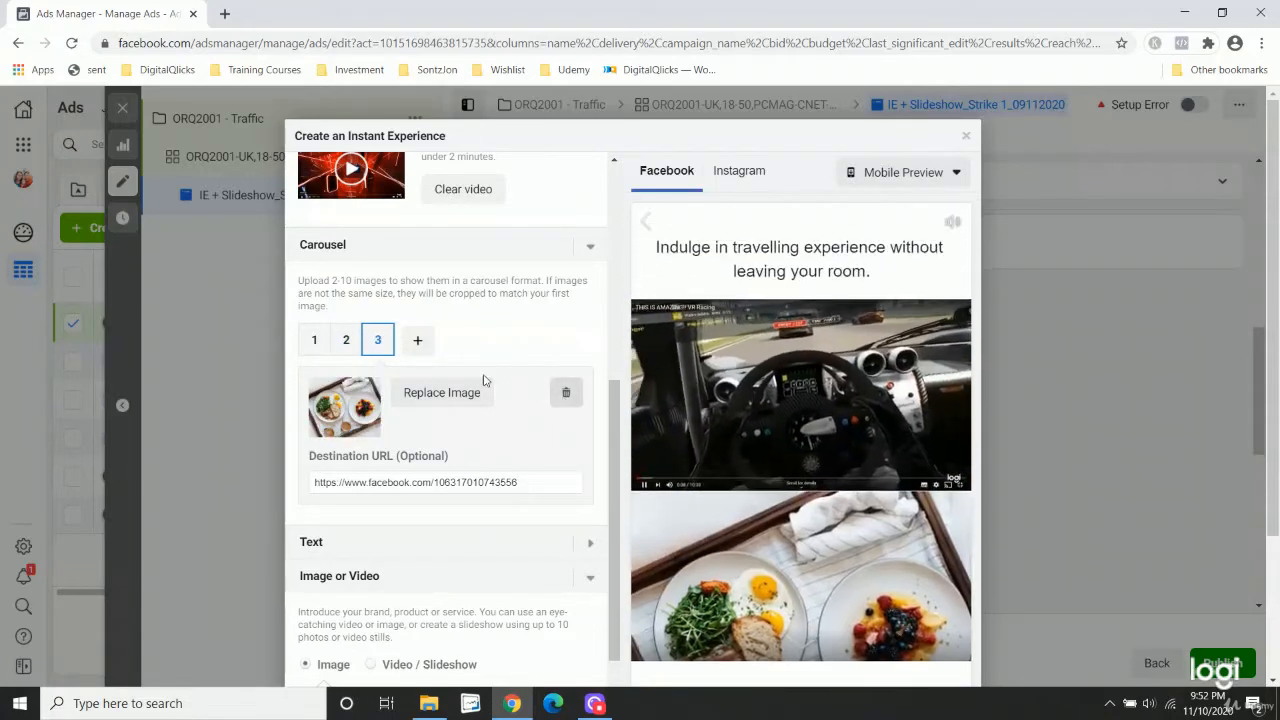
Replace the second Carousel card's massage photo with an upload of IE_Oculus_Quest_Image_3.
left_click(346, 340)
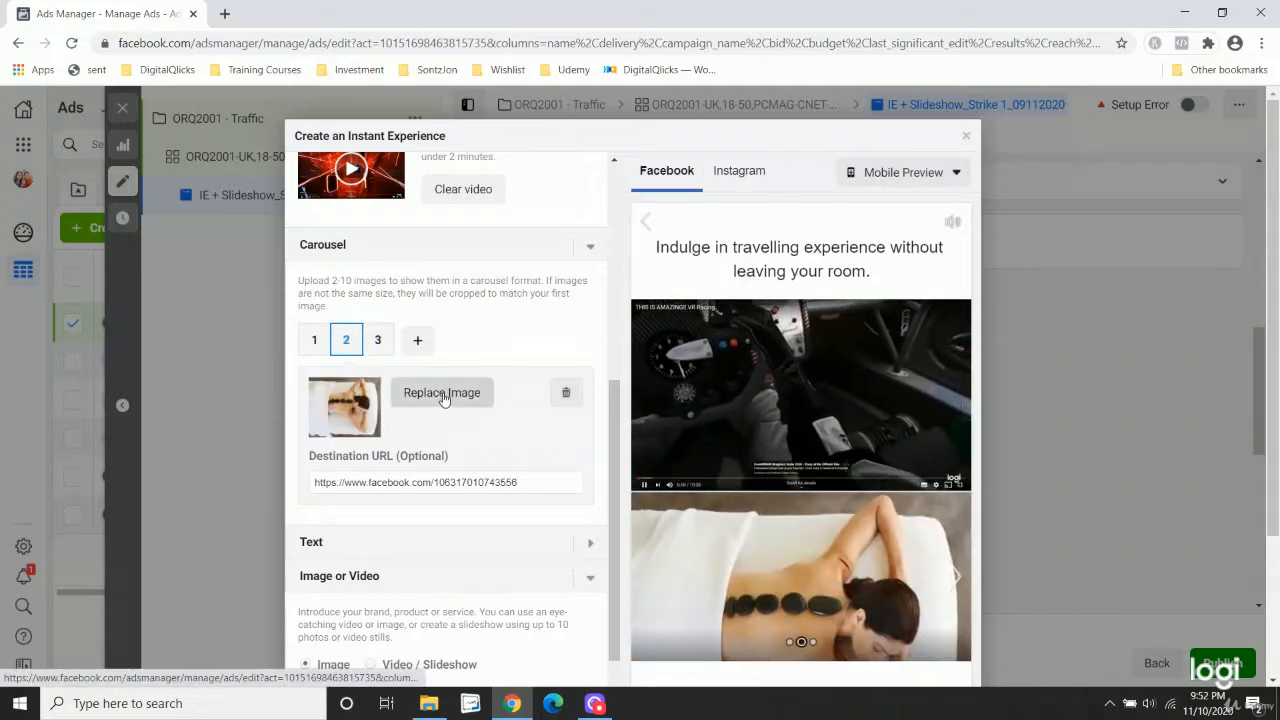
left_click(443, 395)
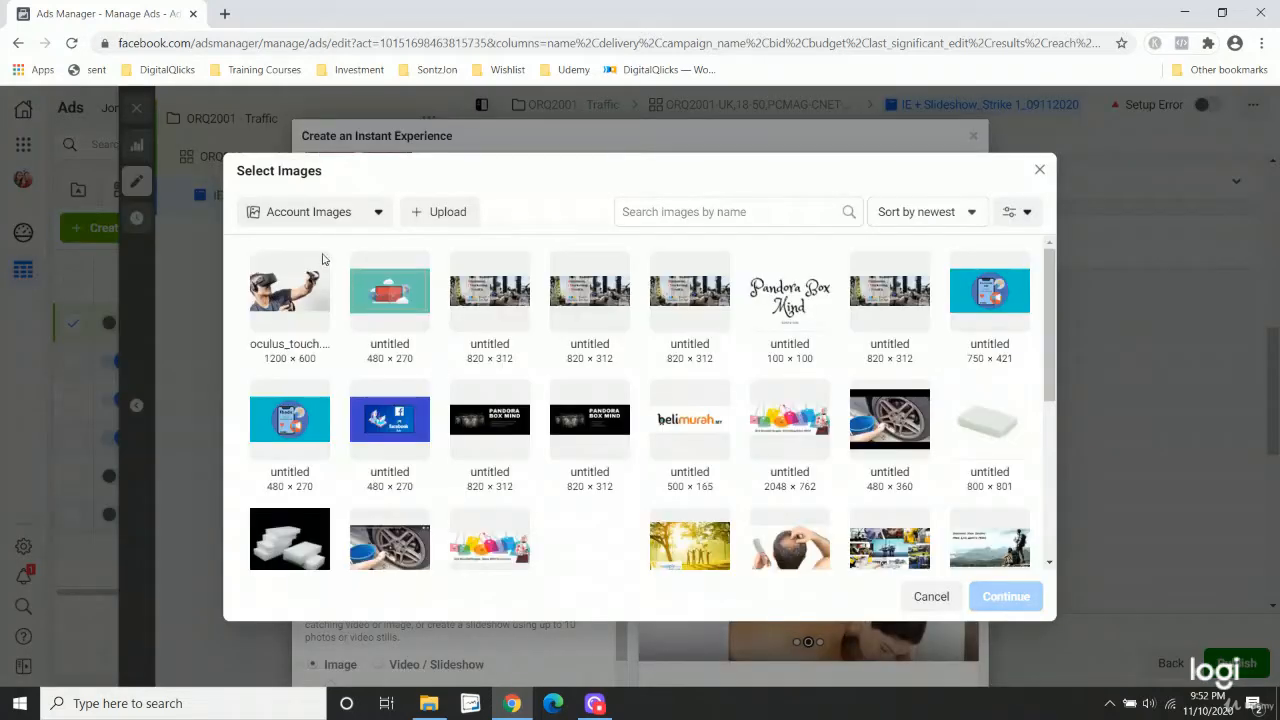
left_click(441, 216)
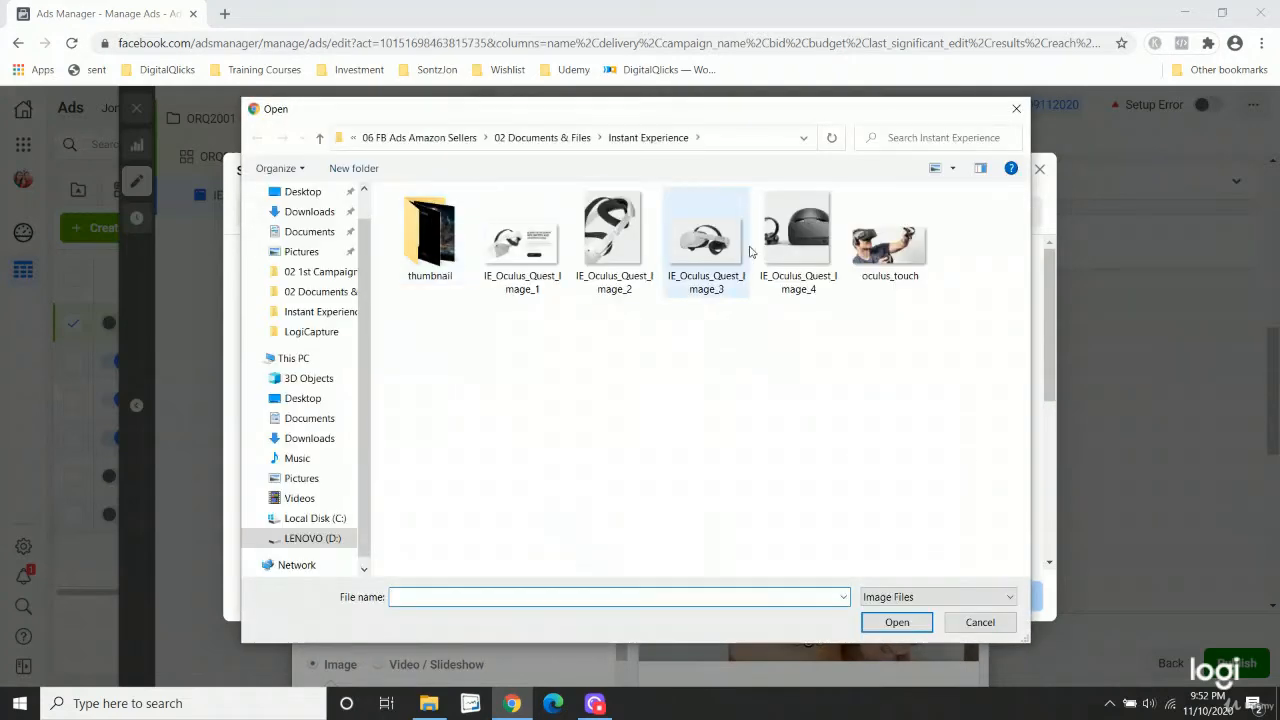
left_click(691, 254)
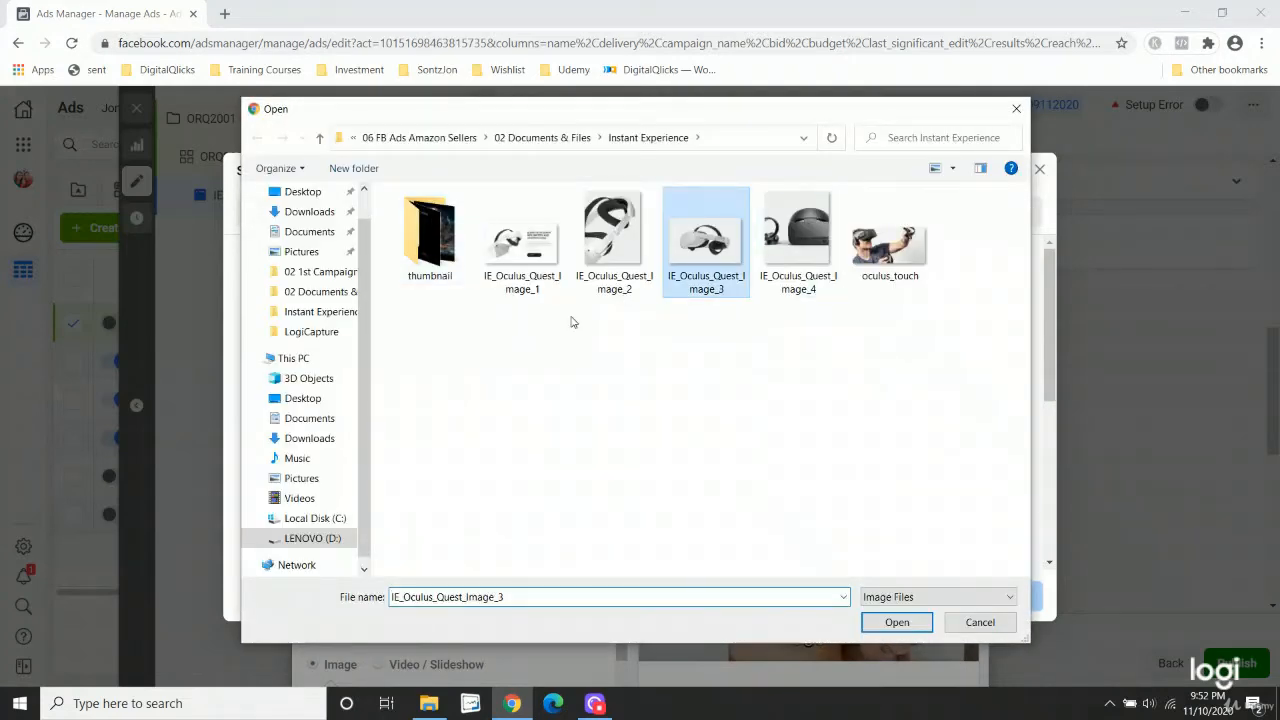
key("Return")
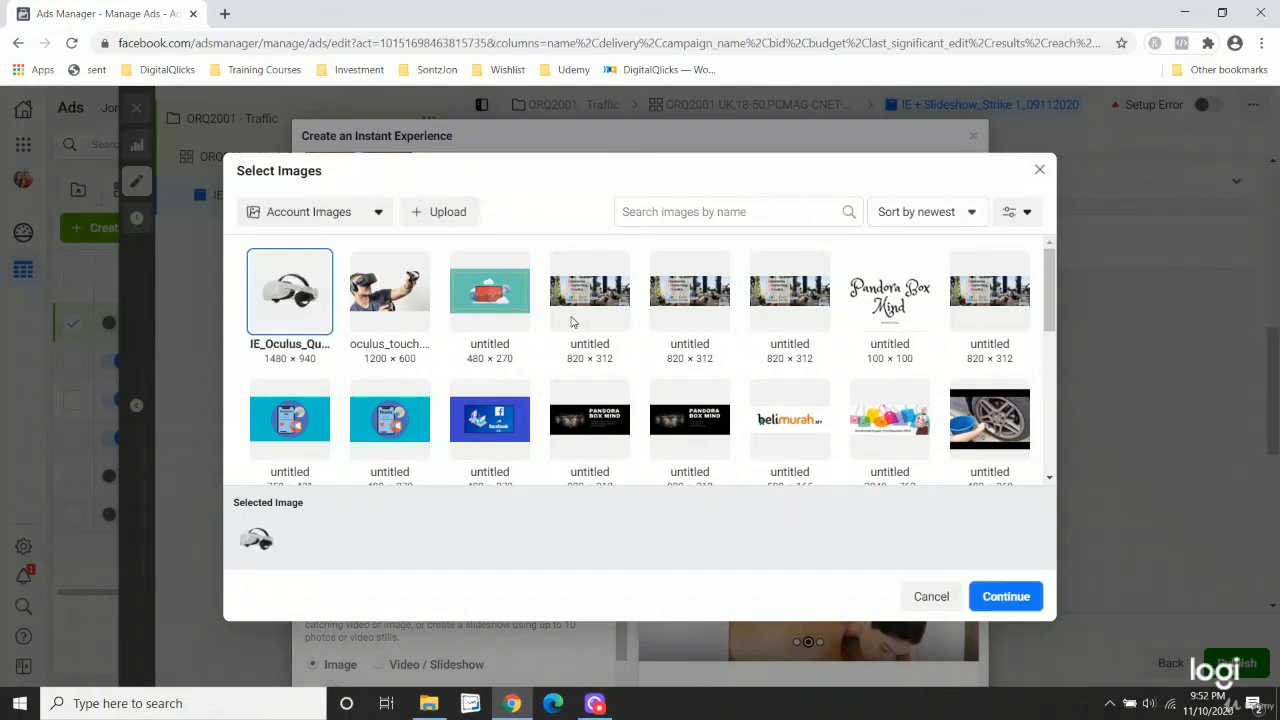
left_click(425, 214)
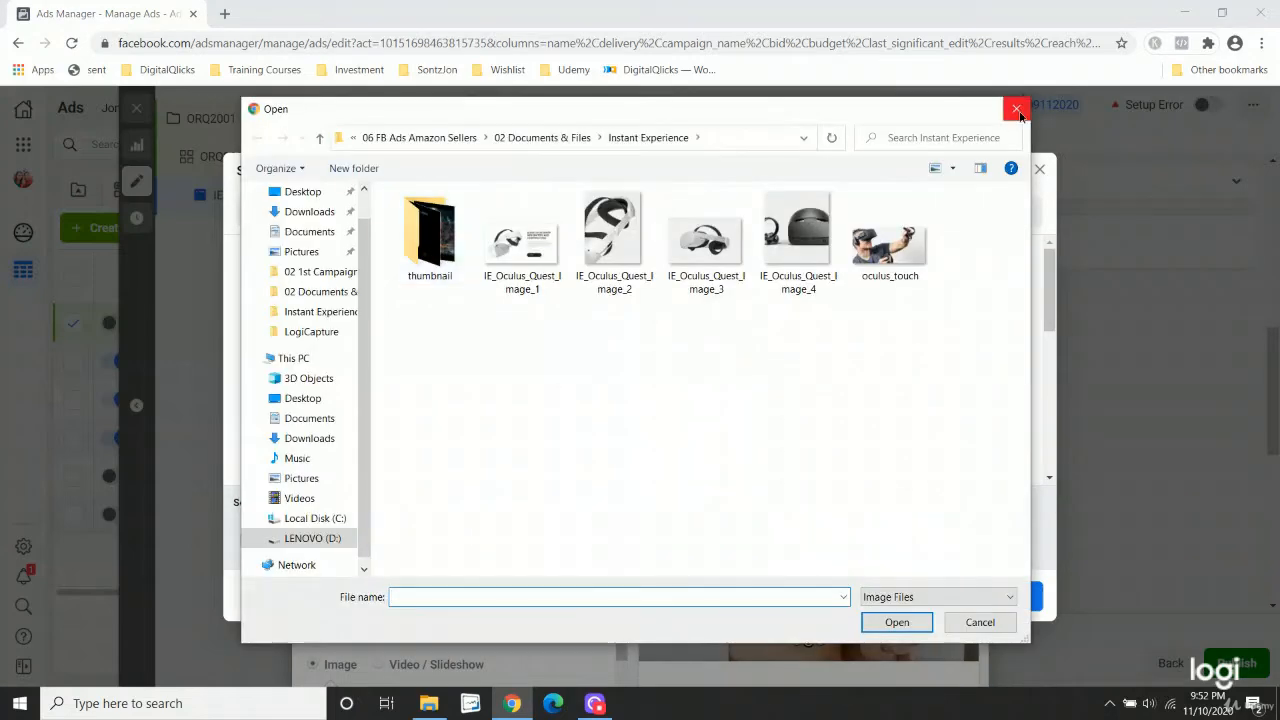
left_click(1016, 110)
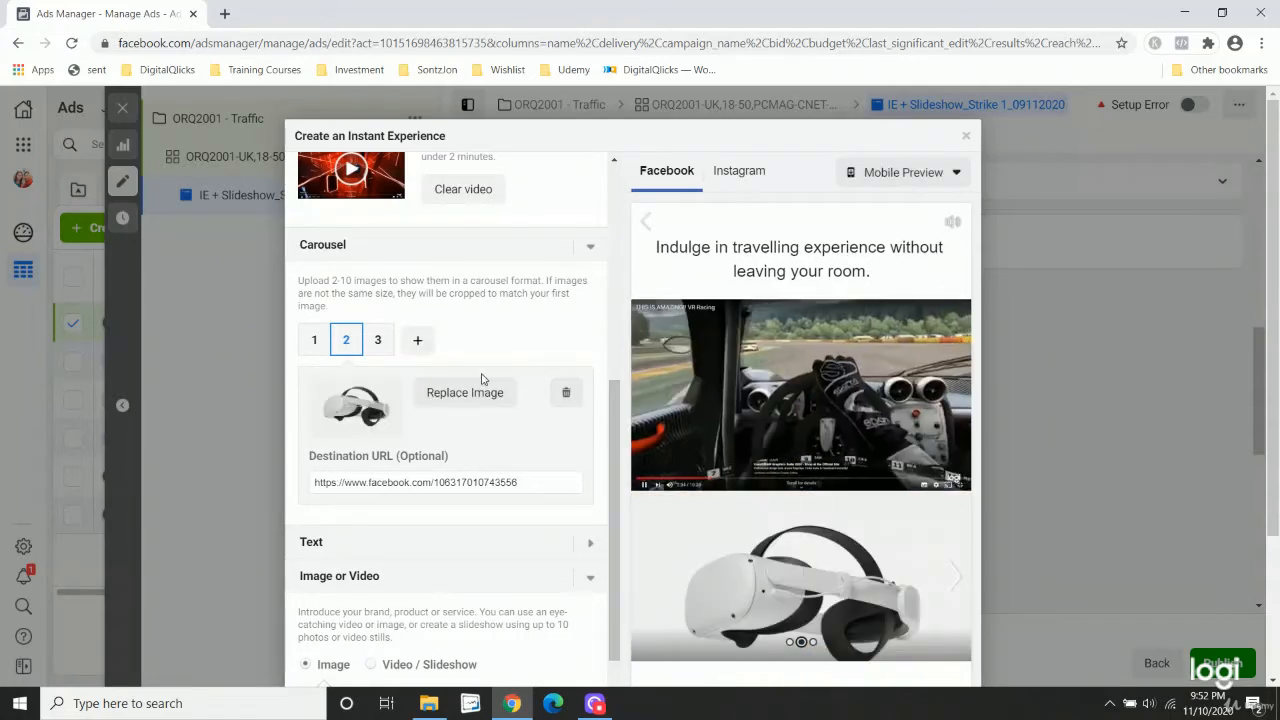
Replace the third Carousel card's breakfast photo with an upload of IE_Oculus_Quest_Image_4 and check it in the preview.
left_click(378, 341)
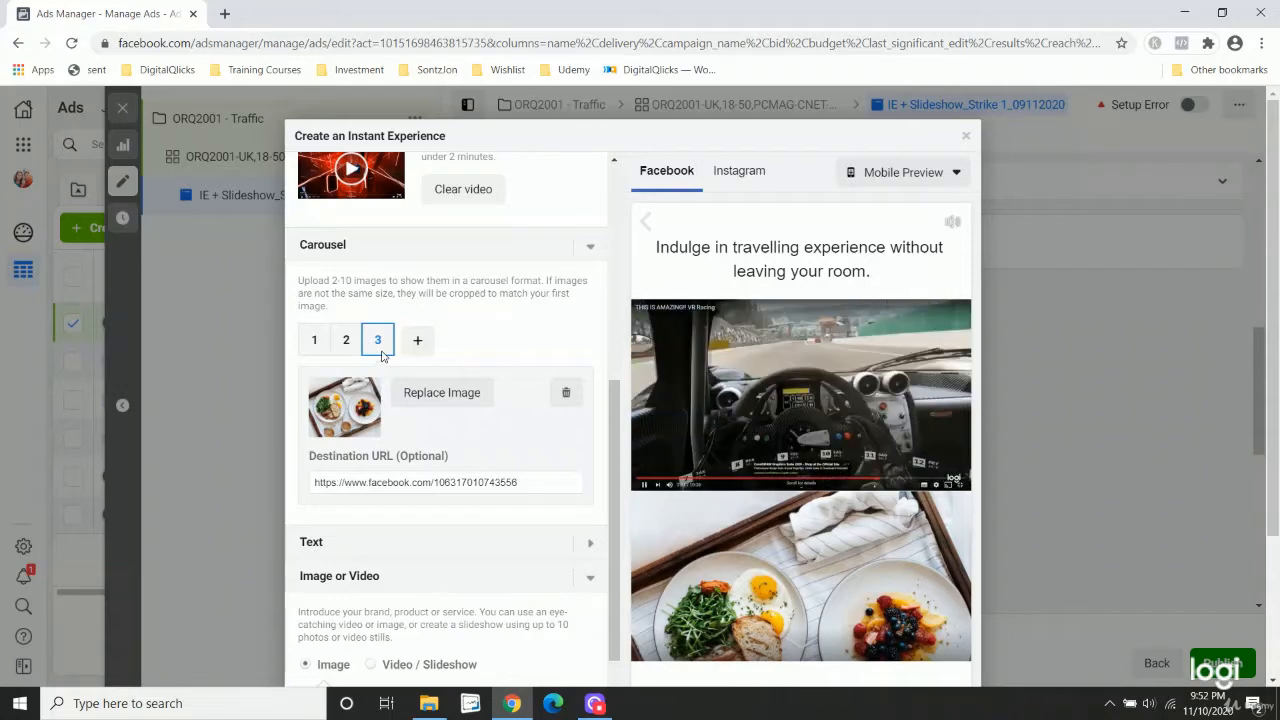
left_click(443, 404)
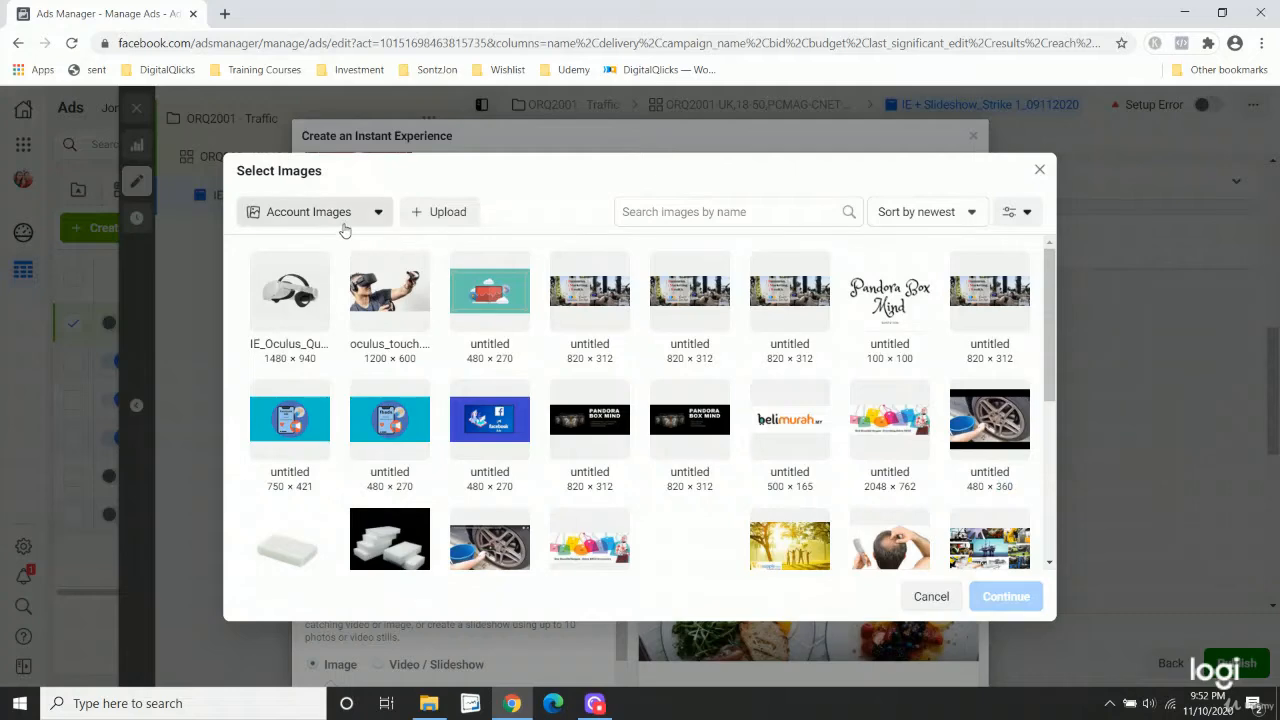
left_click(441, 213)
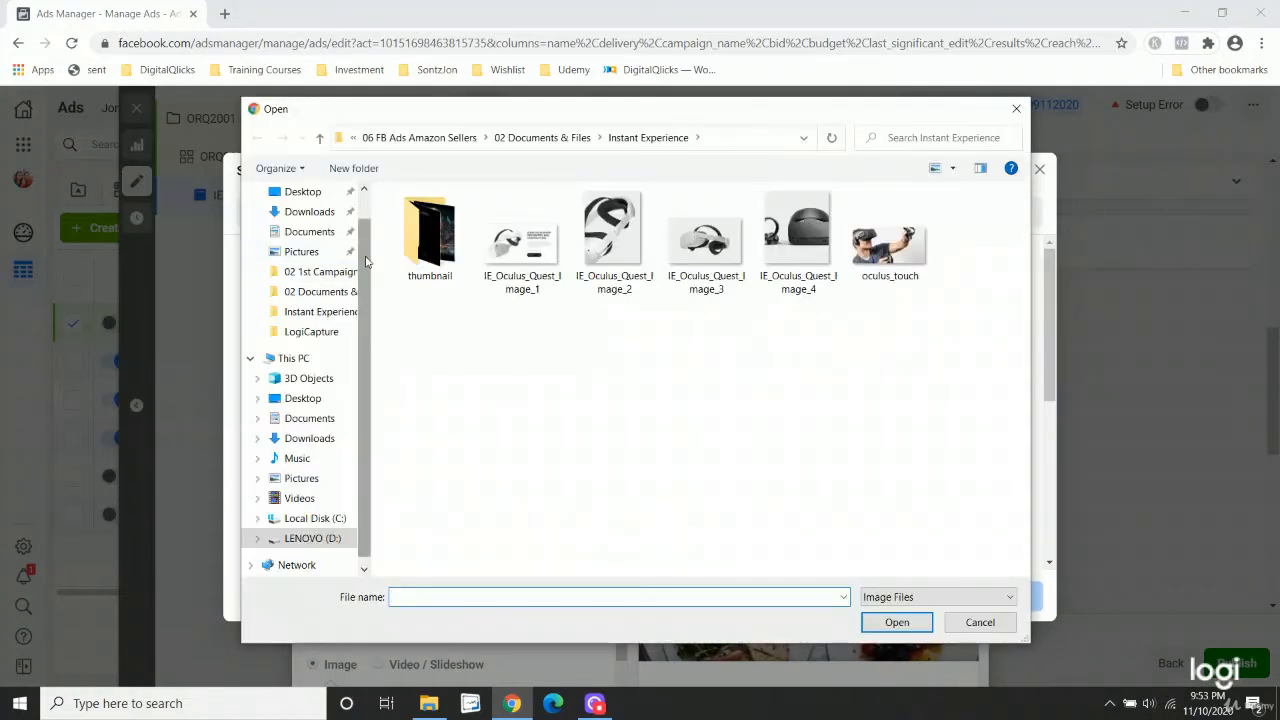
double_click(798, 235)
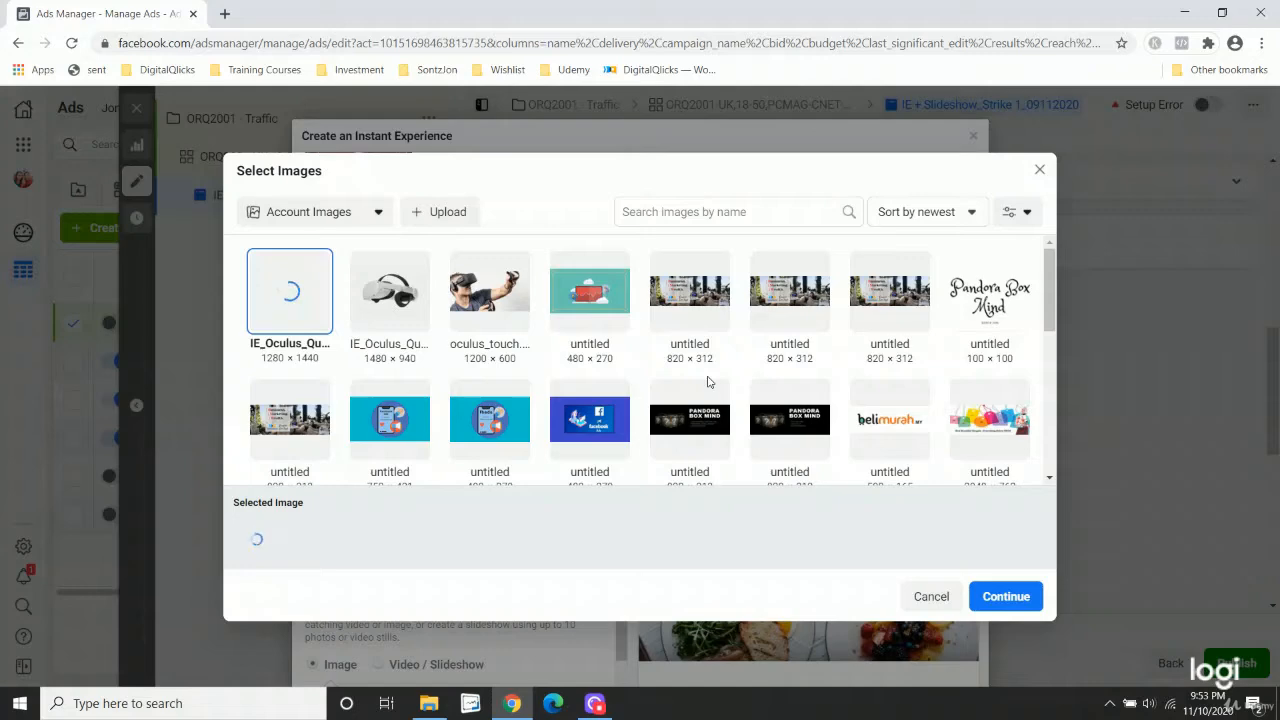
left_click(1003, 598)
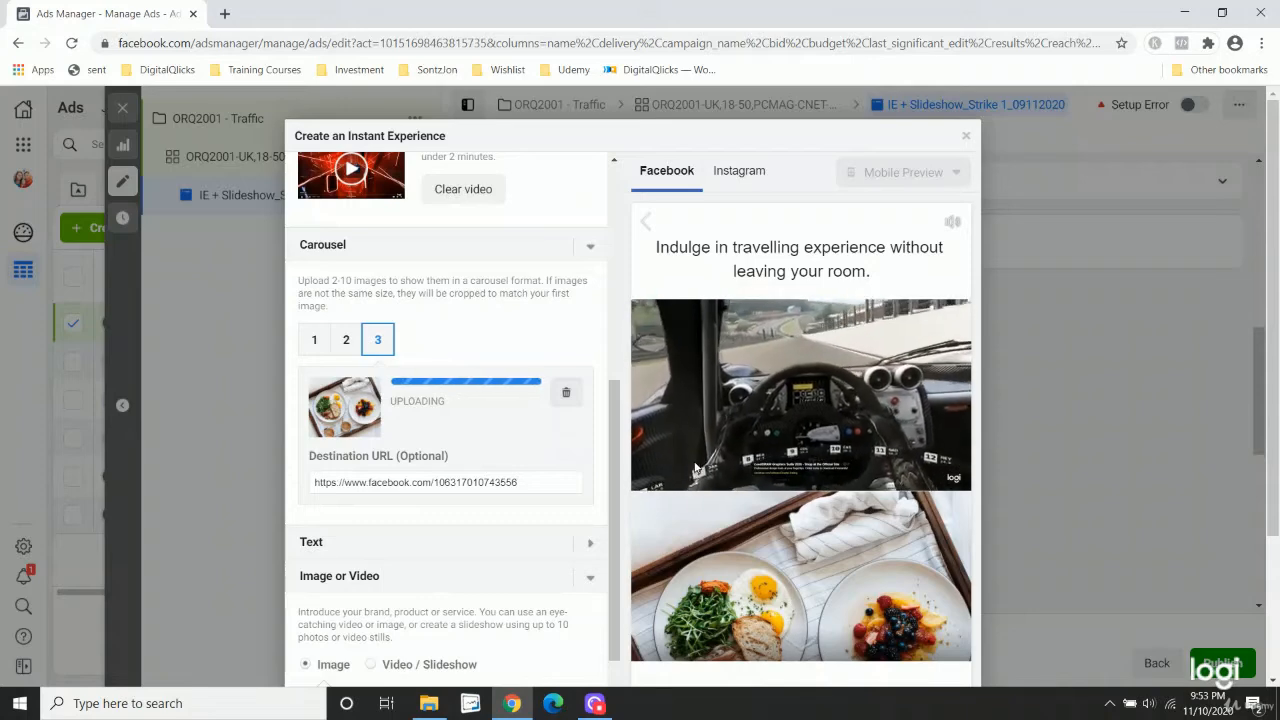
scroll(886, 493, "down", 2)
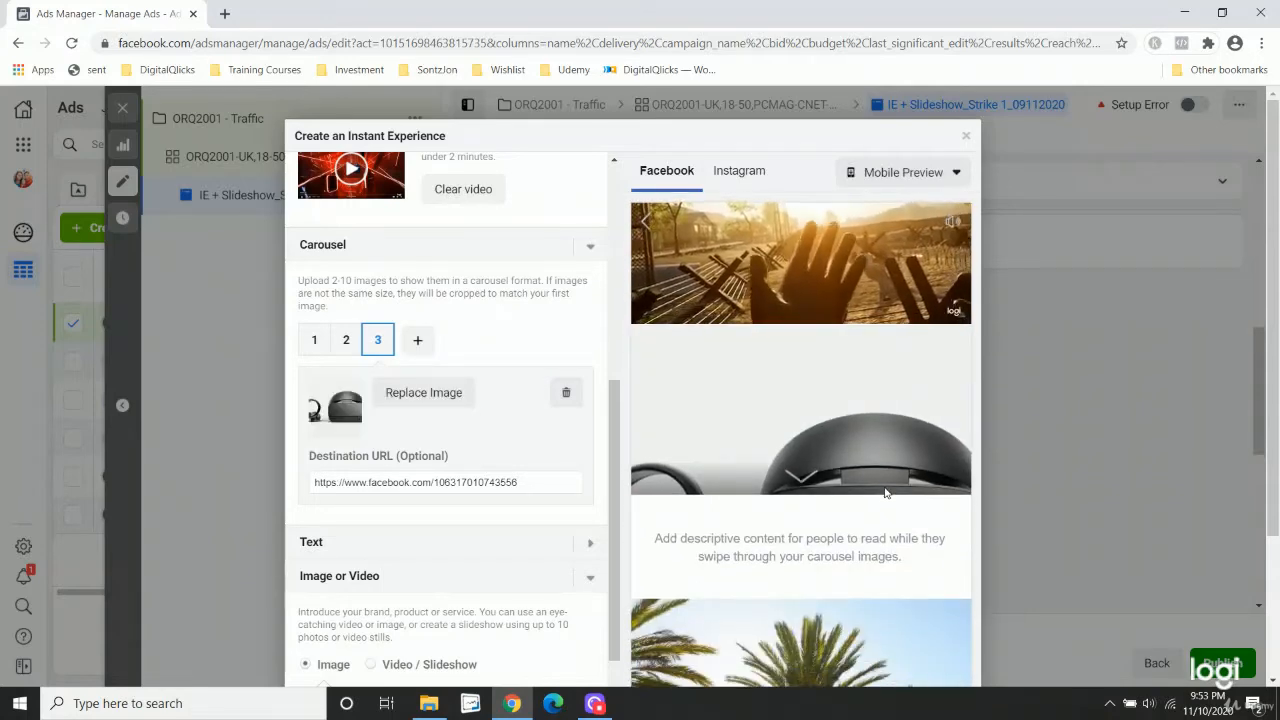
scroll(850, 420, "up", 1)
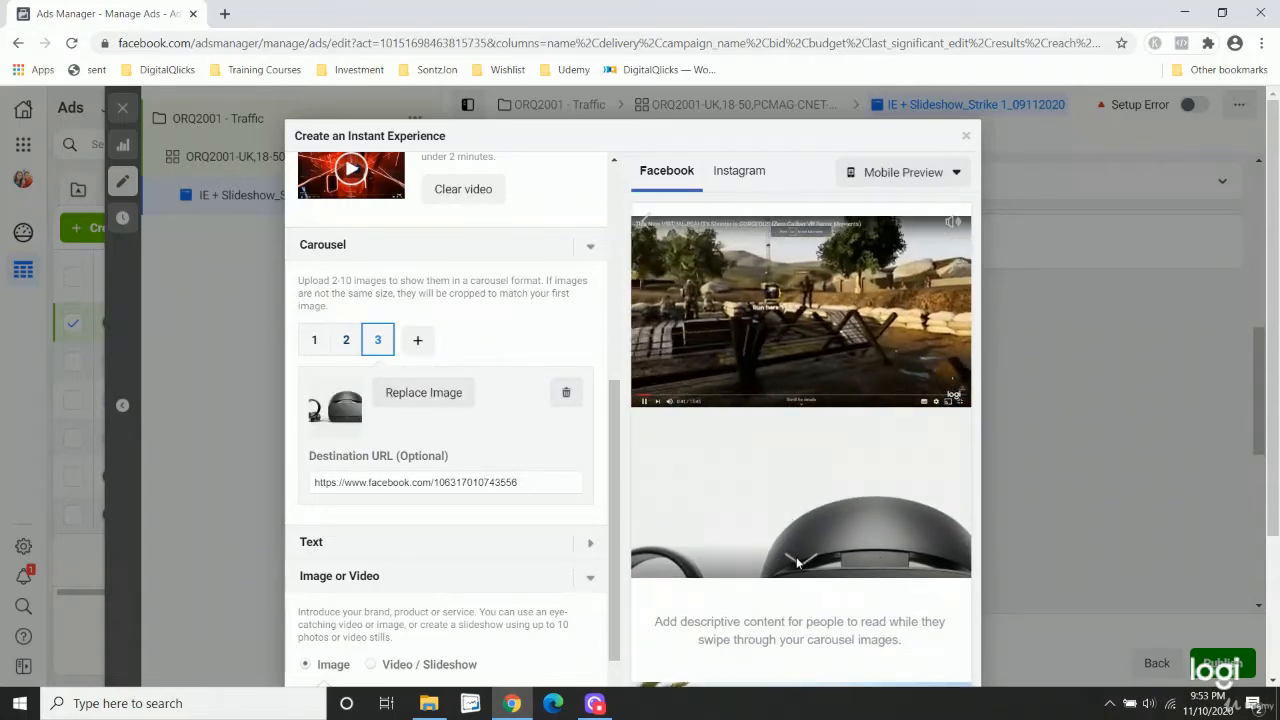
Compare how the three Carousel card images are cropped in the Facebook preview, ending on the first card.
left_click(346, 340)
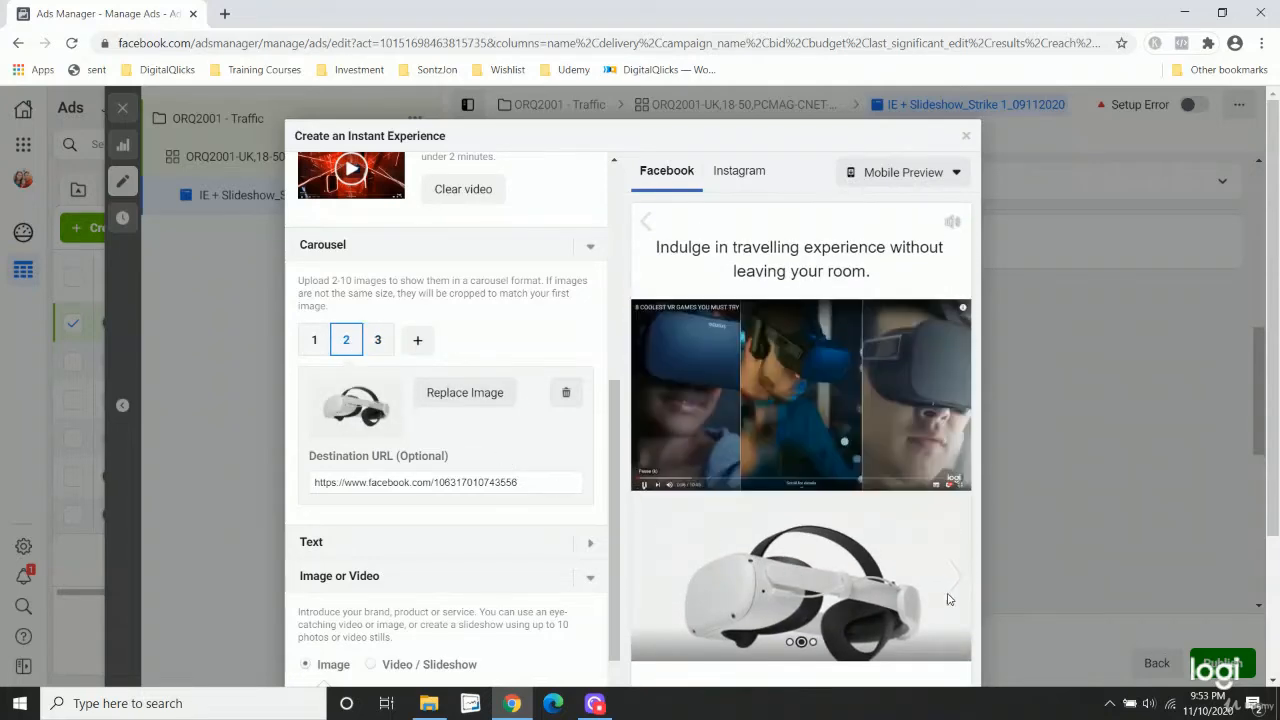
scroll(949, 599, "down", 1)
left_click(314, 342)
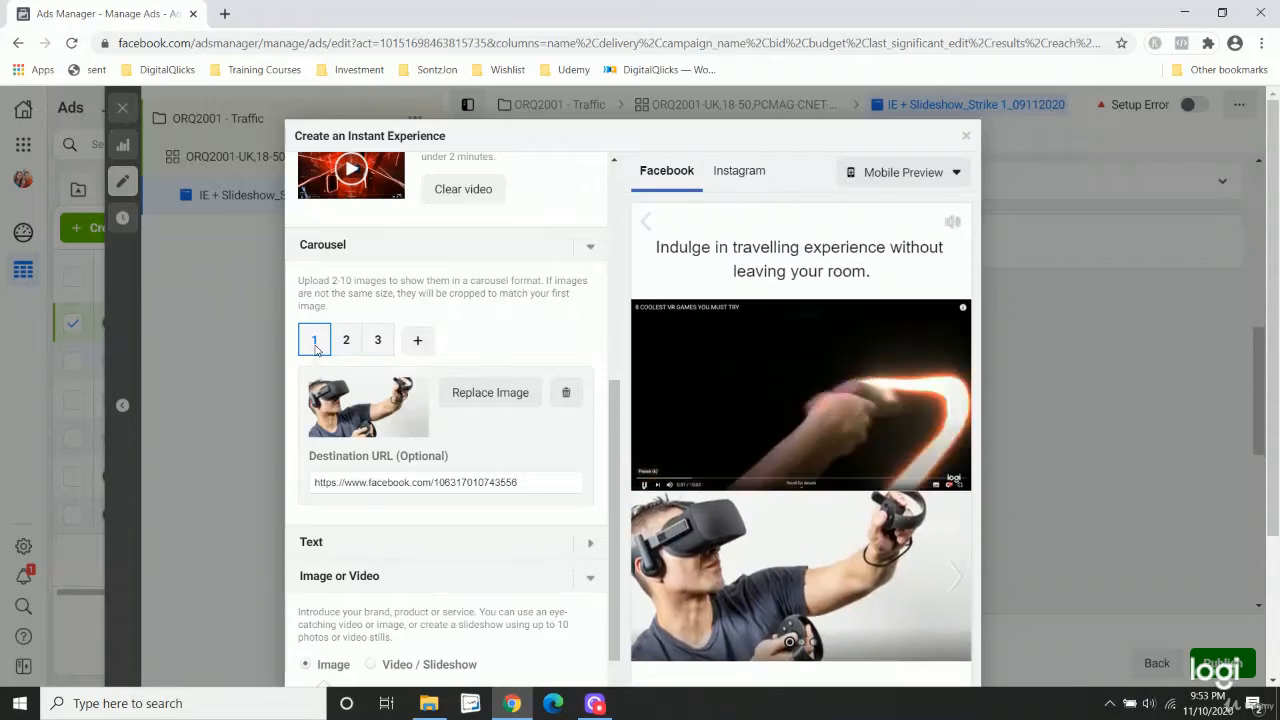
left_click(346, 340)
scroll(785, 553, "down", 1)
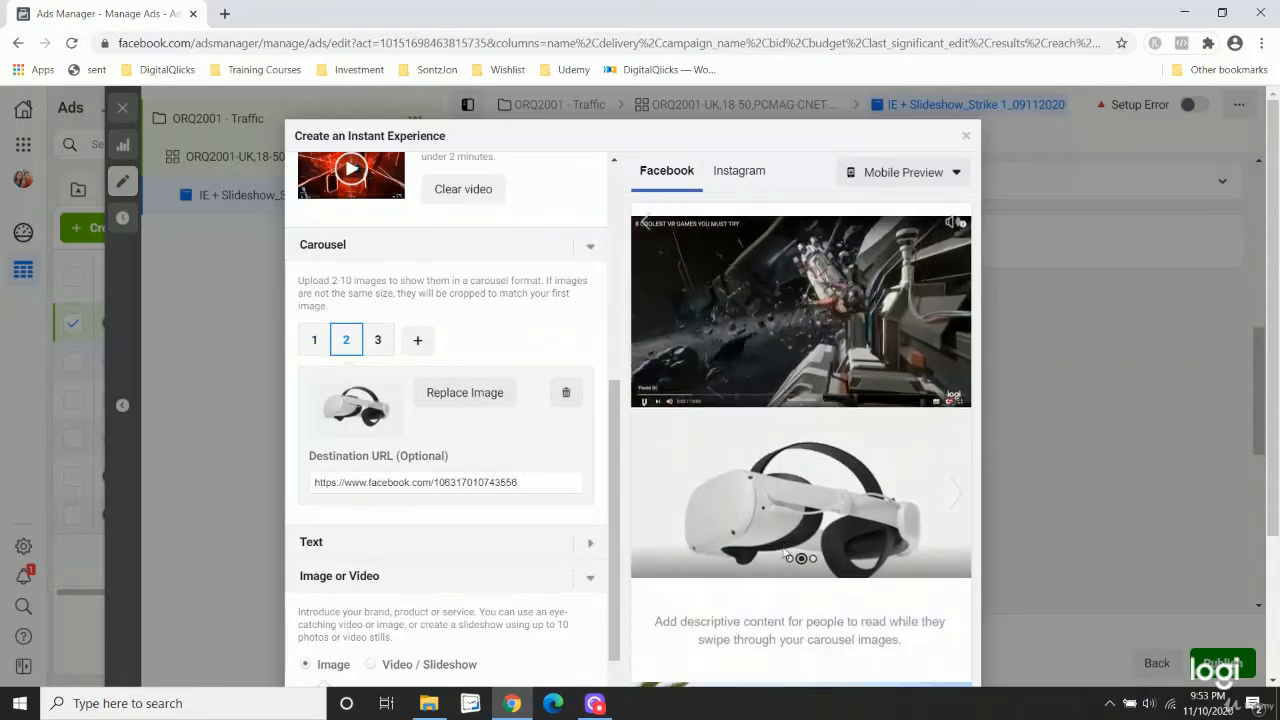
left_click(386, 346)
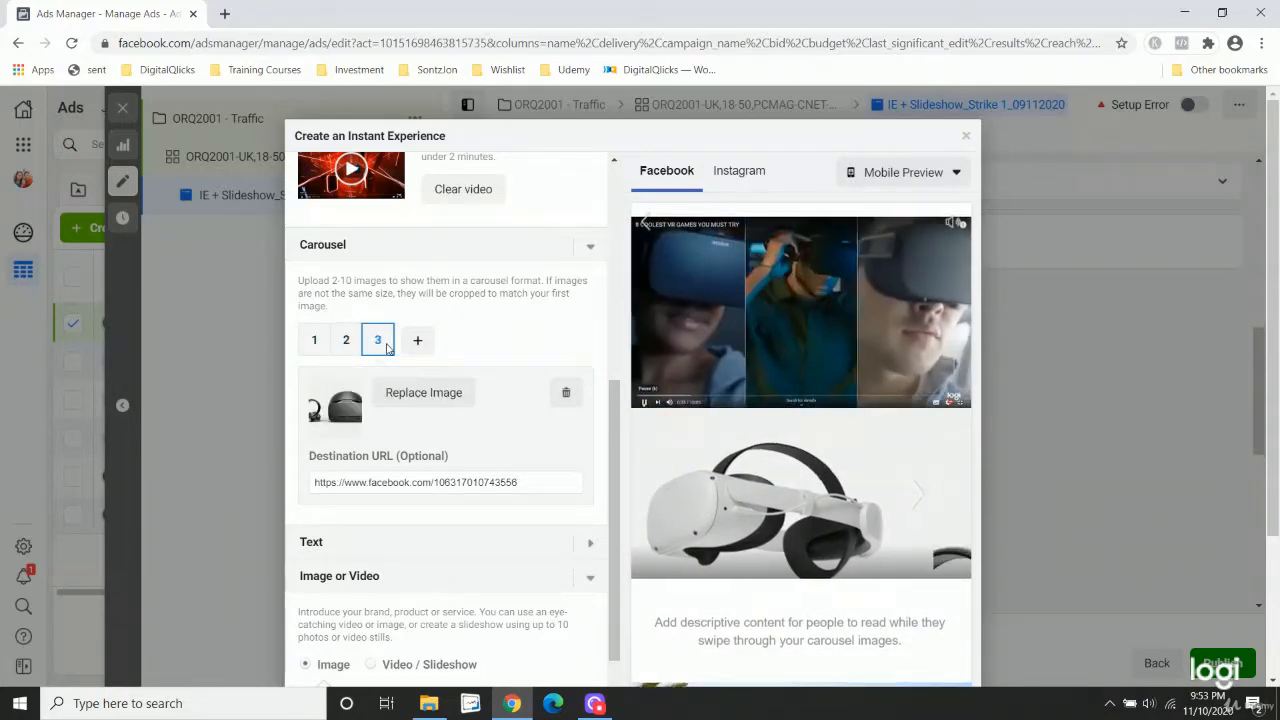
scroll(879, 557, "down", 1)
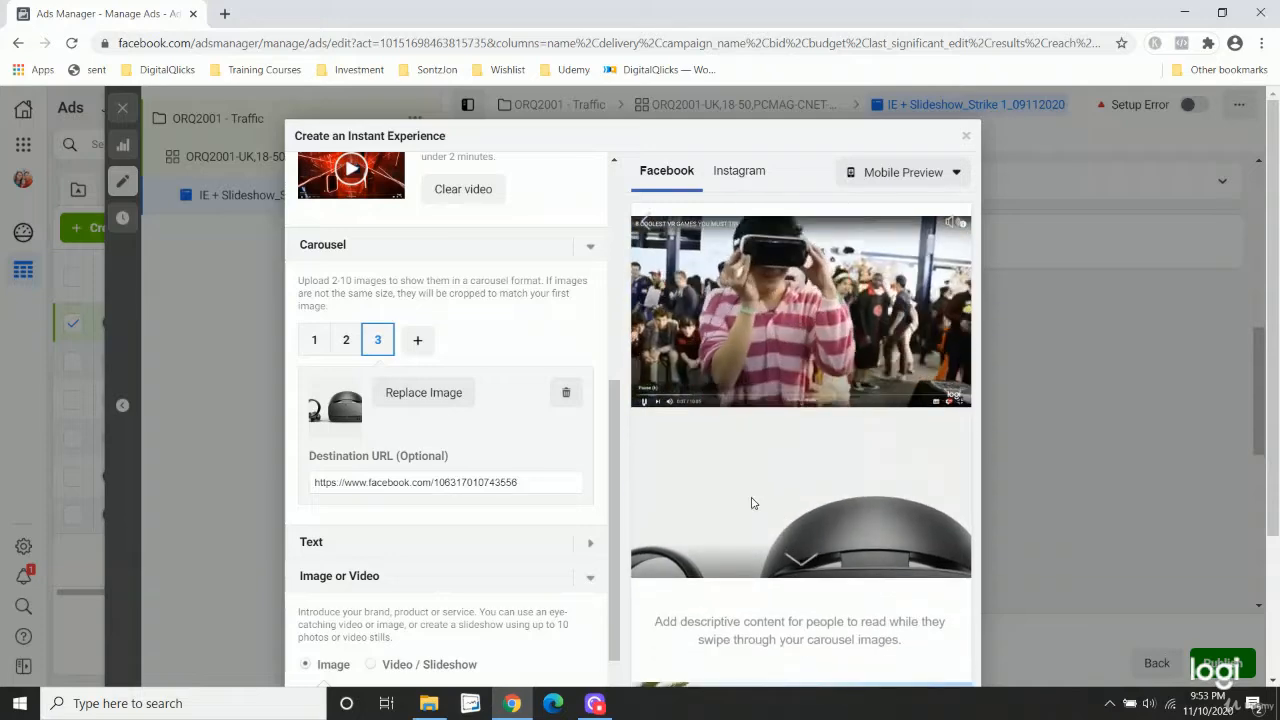
left_click(316, 342)
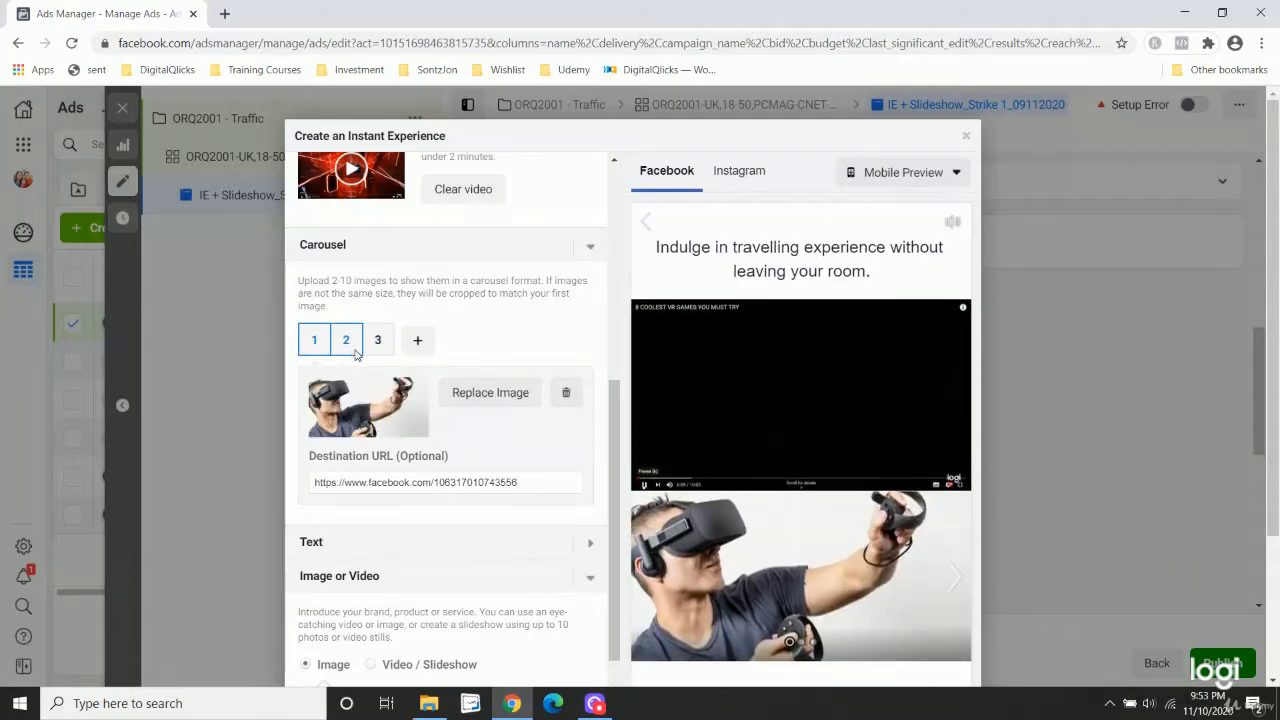
scroll(1013, 556, "down", 3)
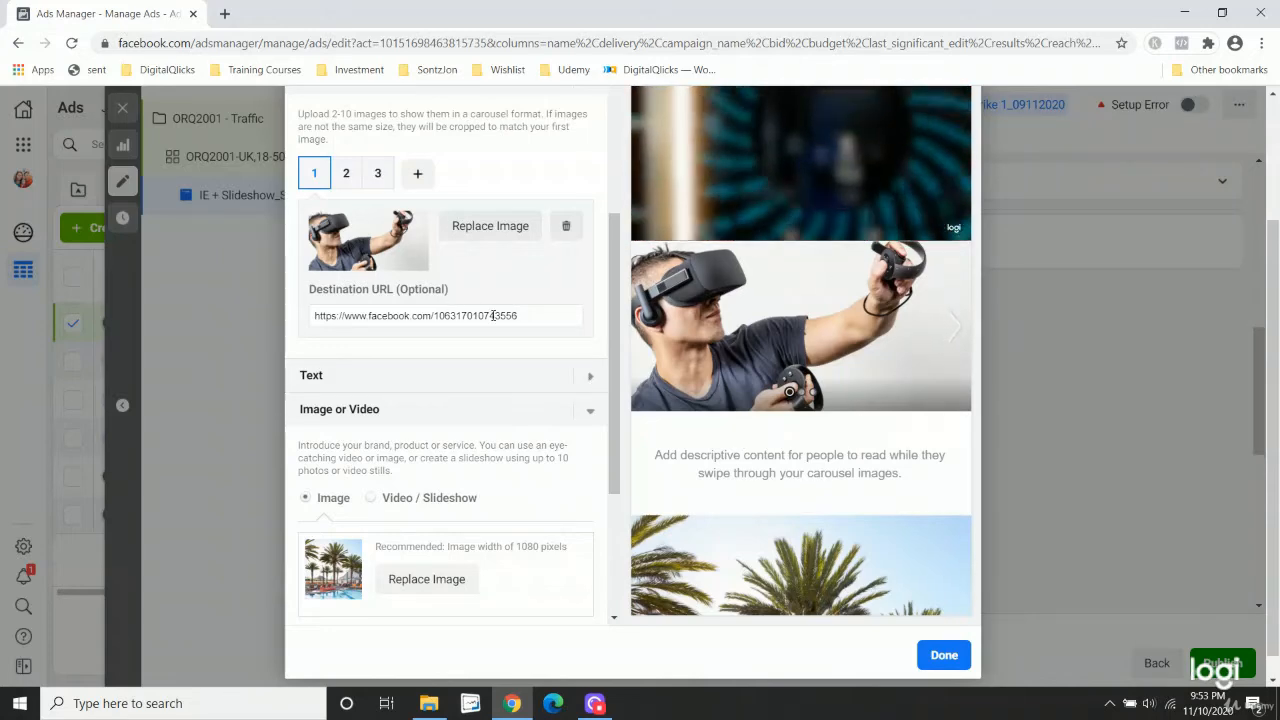
left_click(346, 316)
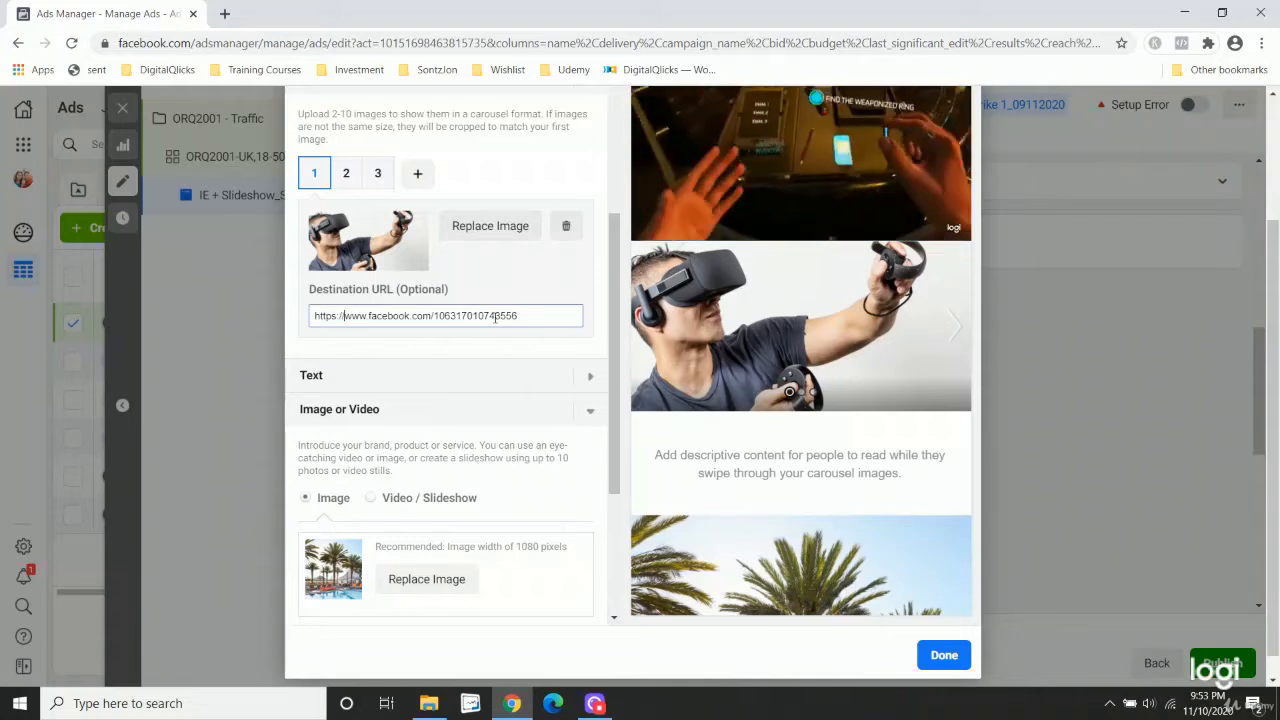
left_click_drag(306, 303, 386, 297)
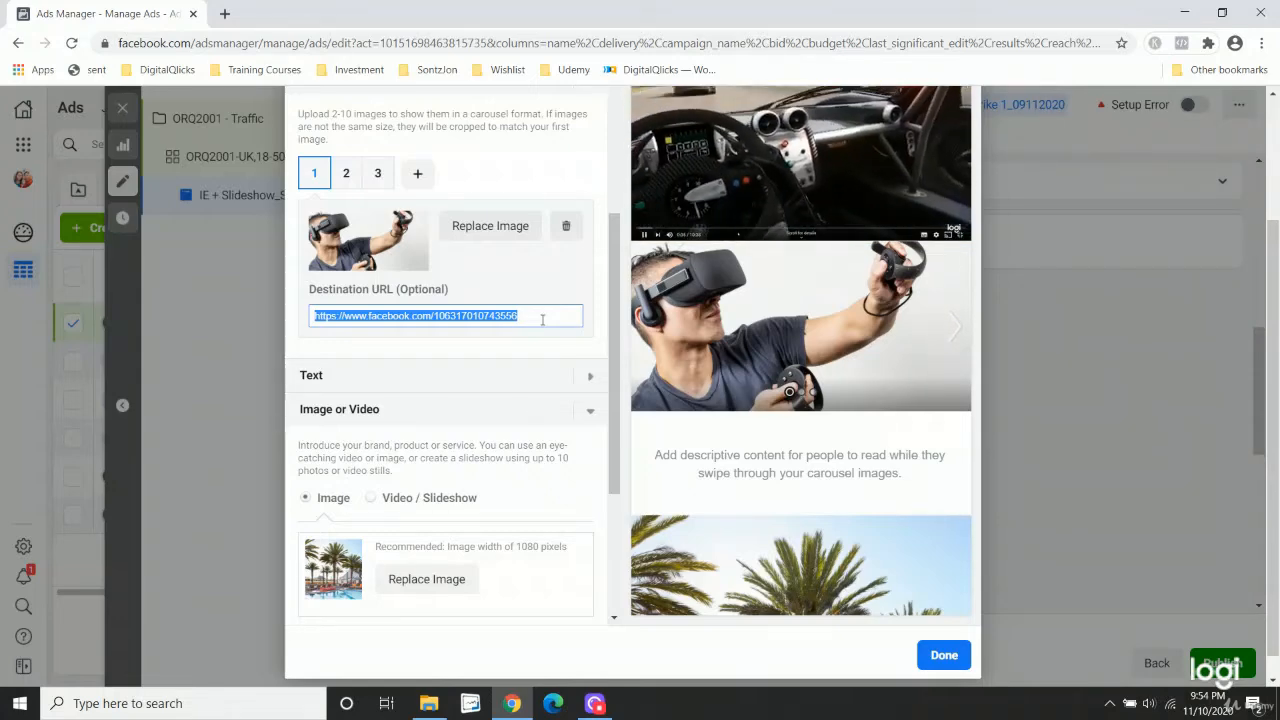
key("BackSpace")
type("www")
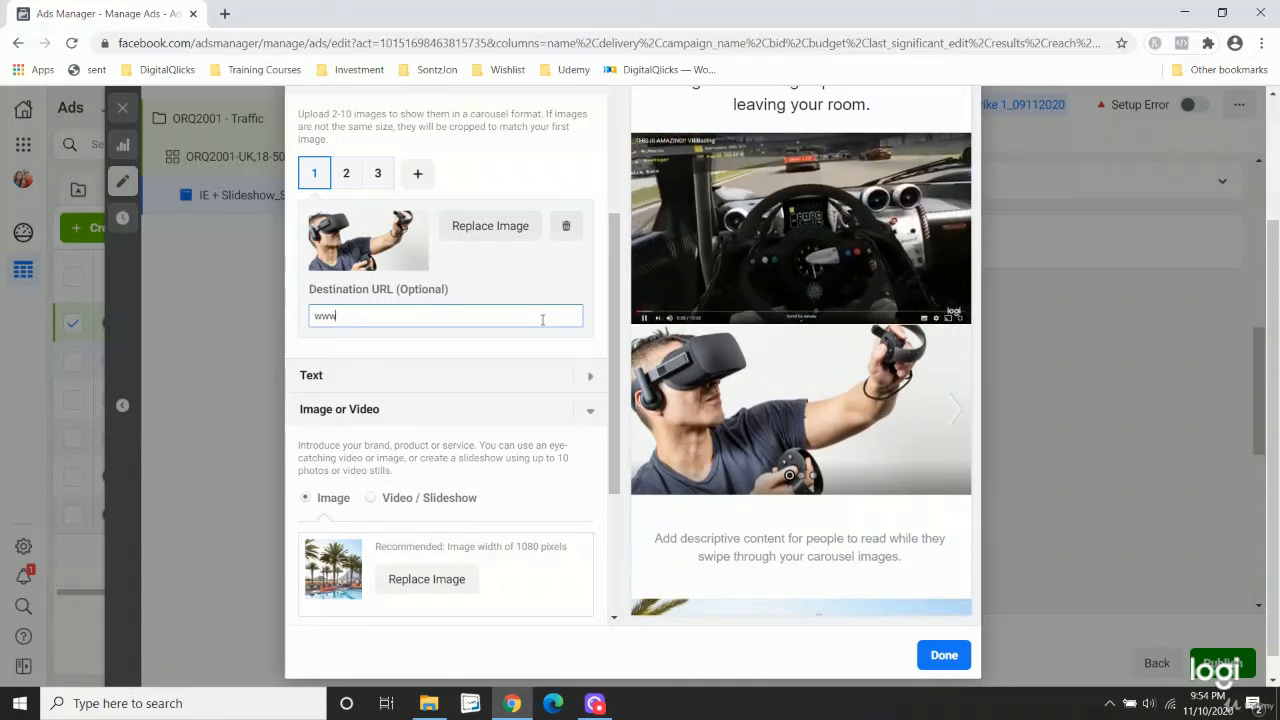
type(".digita")
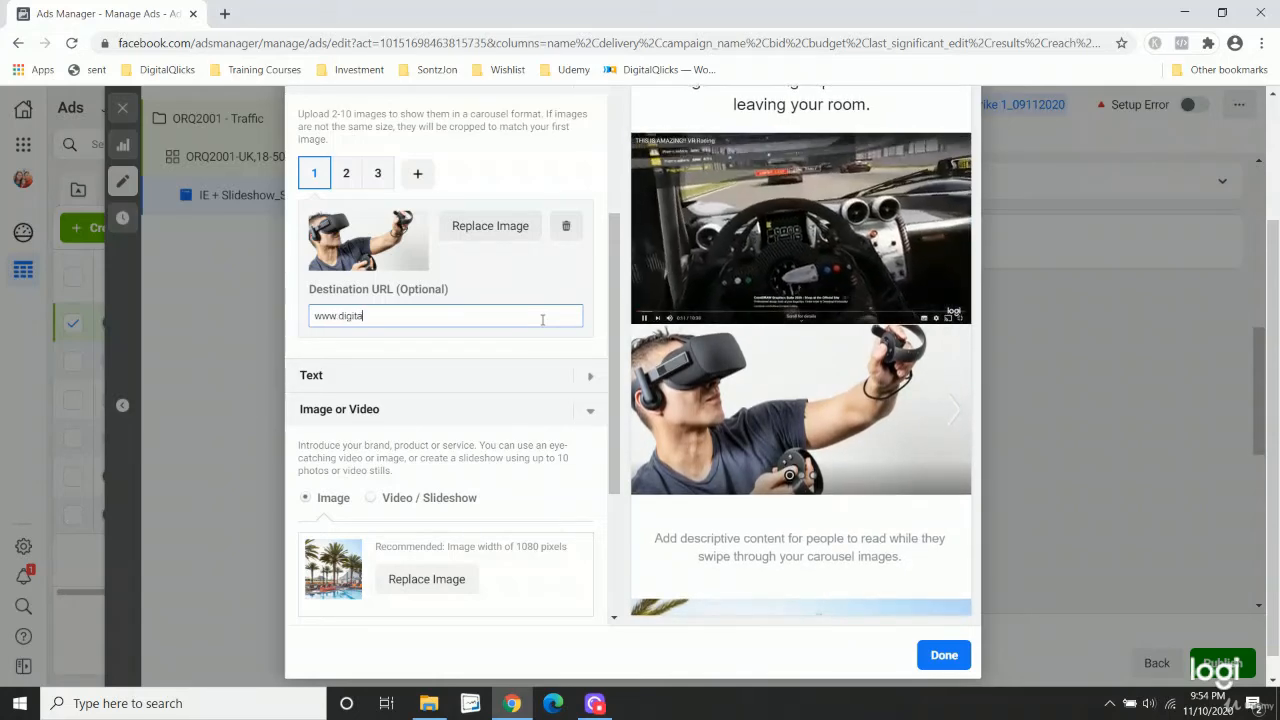
type("lq")
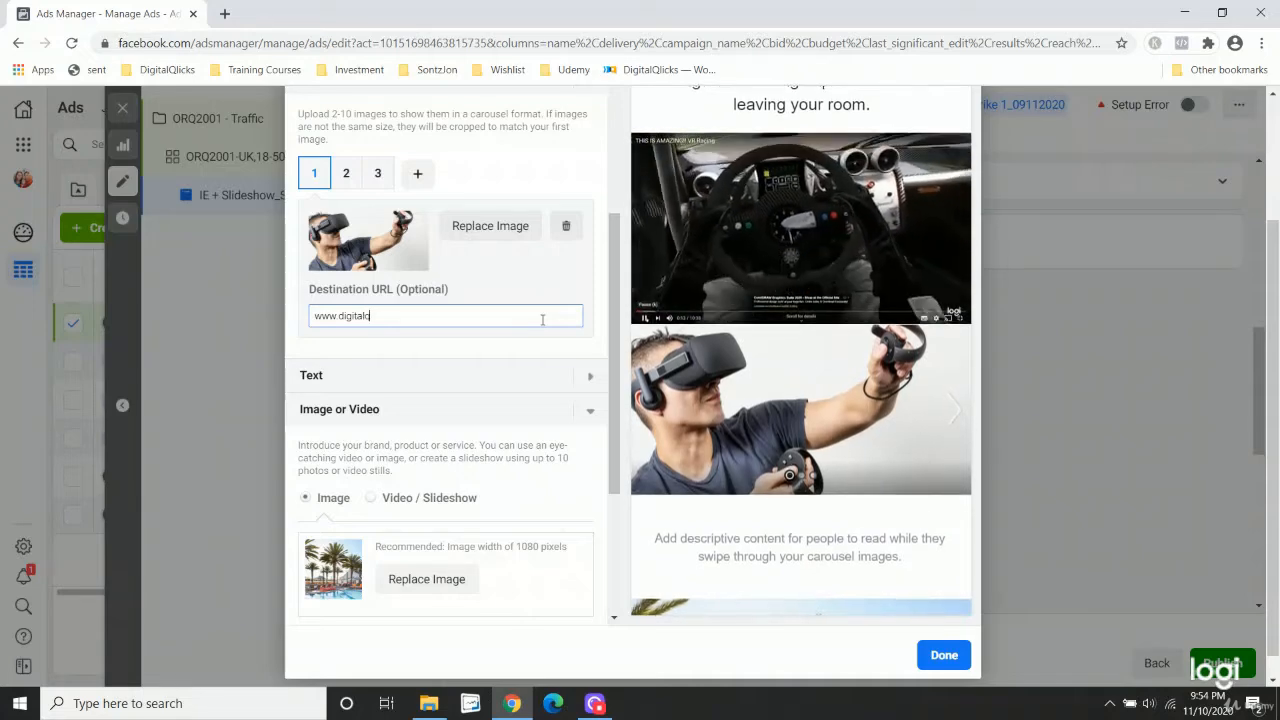
type("licks.com")
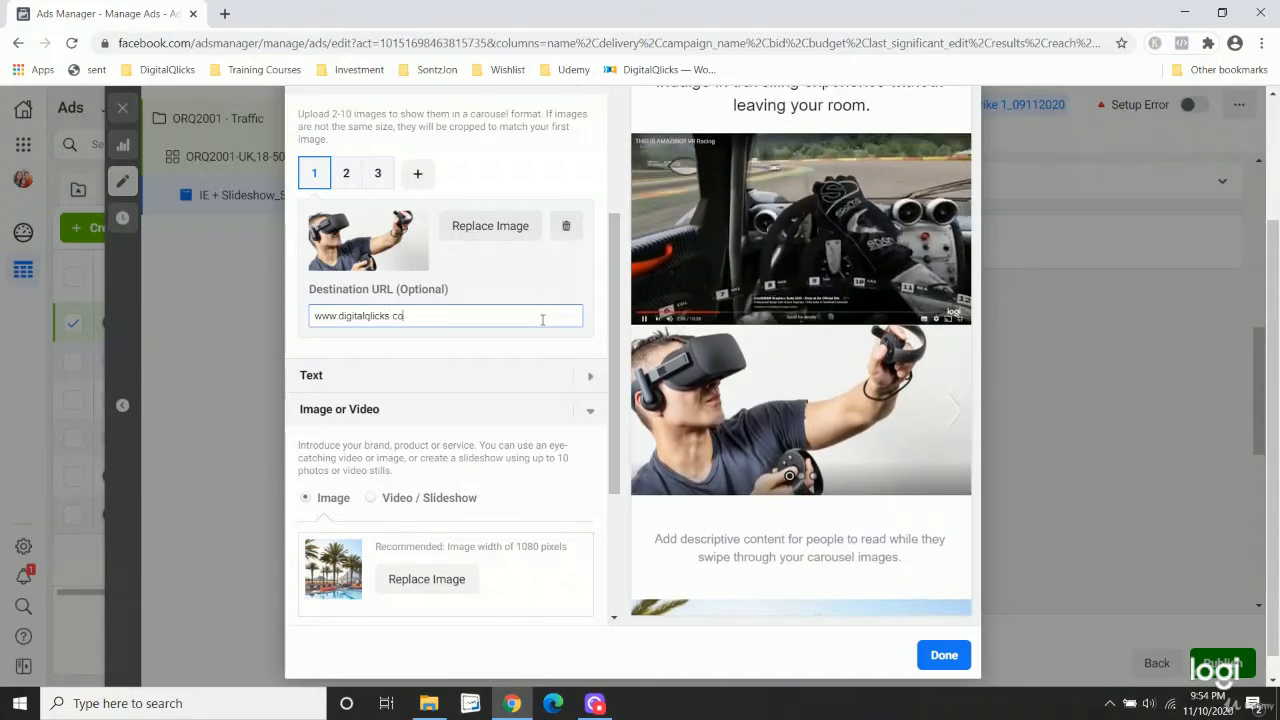
left_click(507, 351)
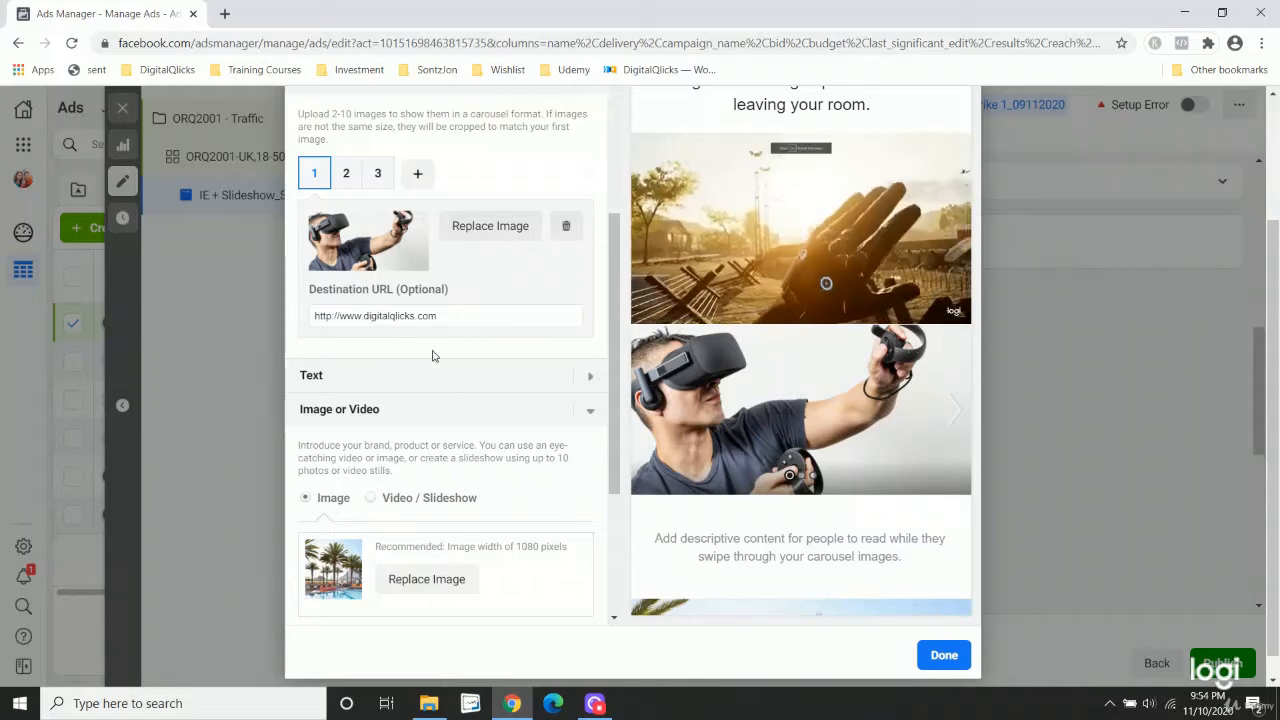
Review the Instant Experience's components and its Facebook preview, from the cover video to the palm-tree image and its destination field.
scroll(380, 270, "up", 2)
scroll(385, 269, "down", 4)
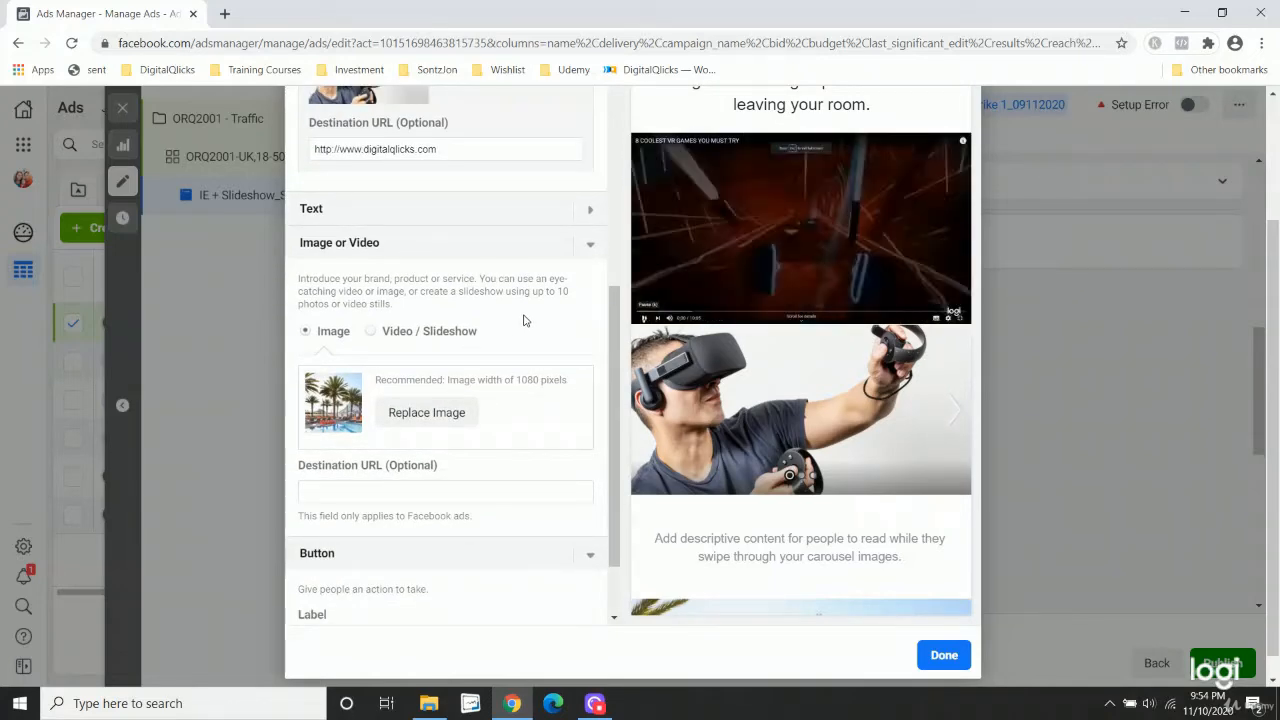
scroll(523, 318, "down", 1)
scroll(525, 320, "up", 1)
scroll(523, 318, "up", 1)
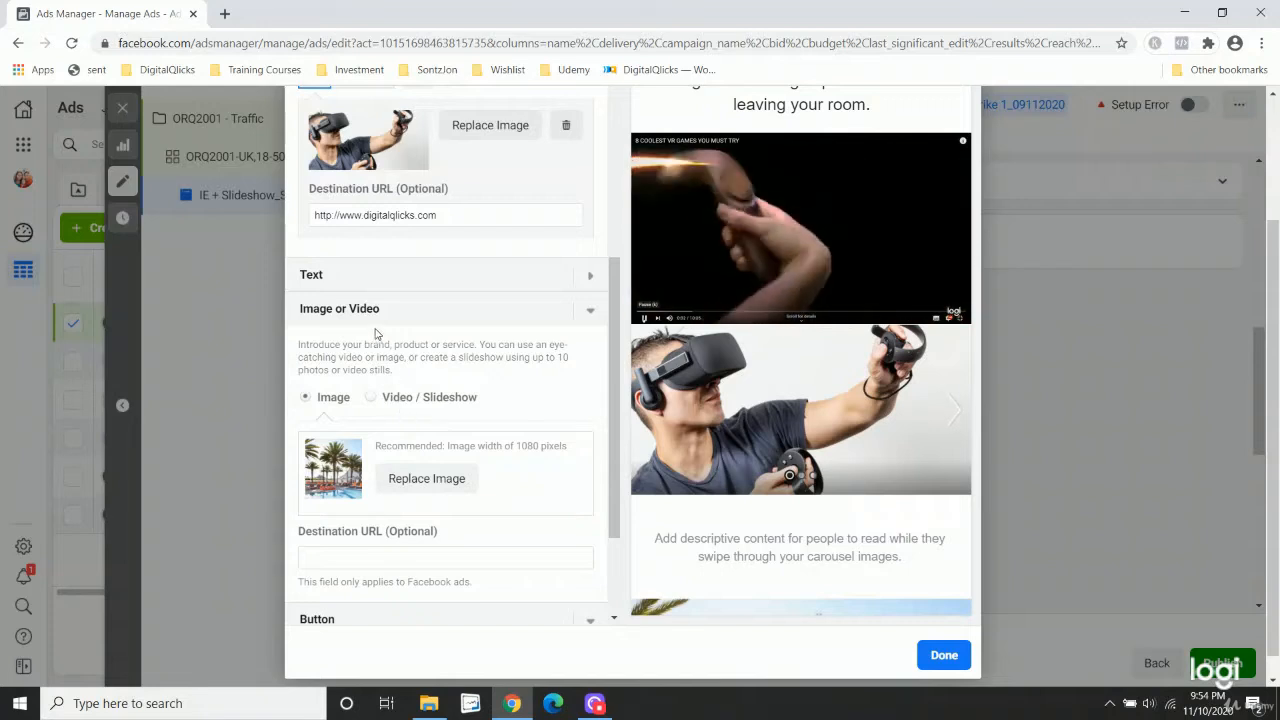
scroll(800, 465, "down", 5)
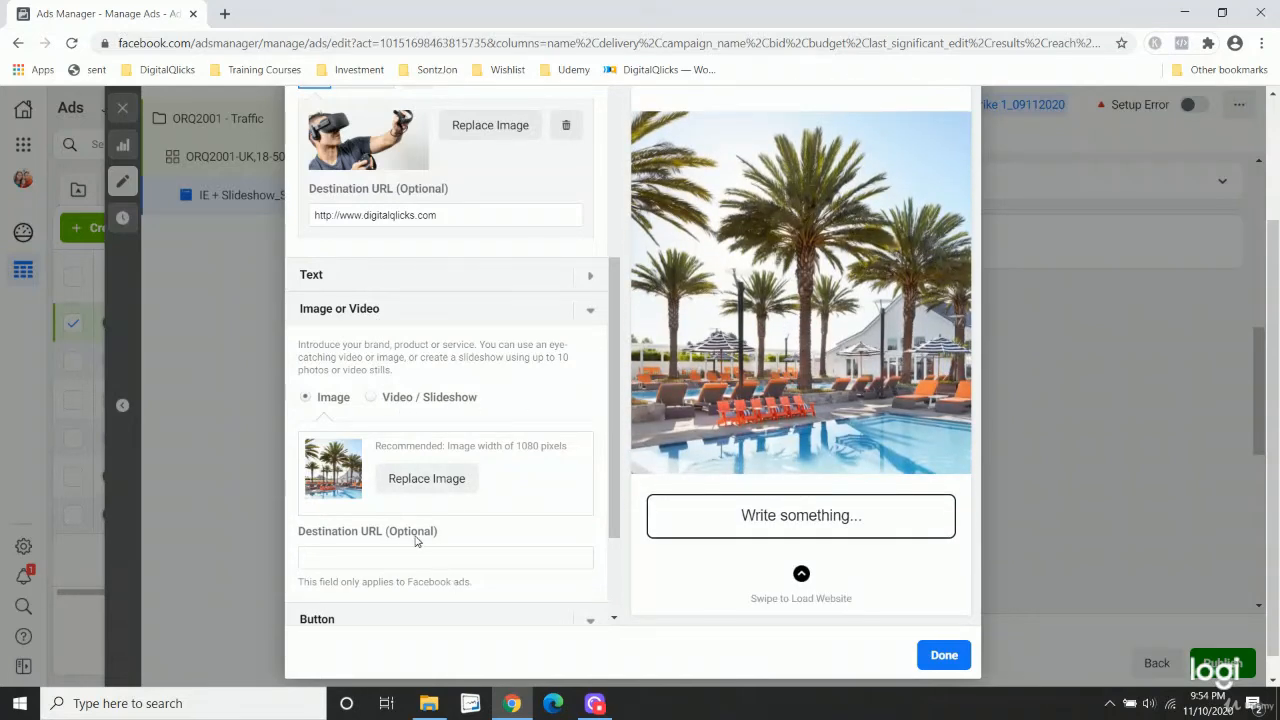
scroll(470, 498, "down", 1)
left_click(448, 476)
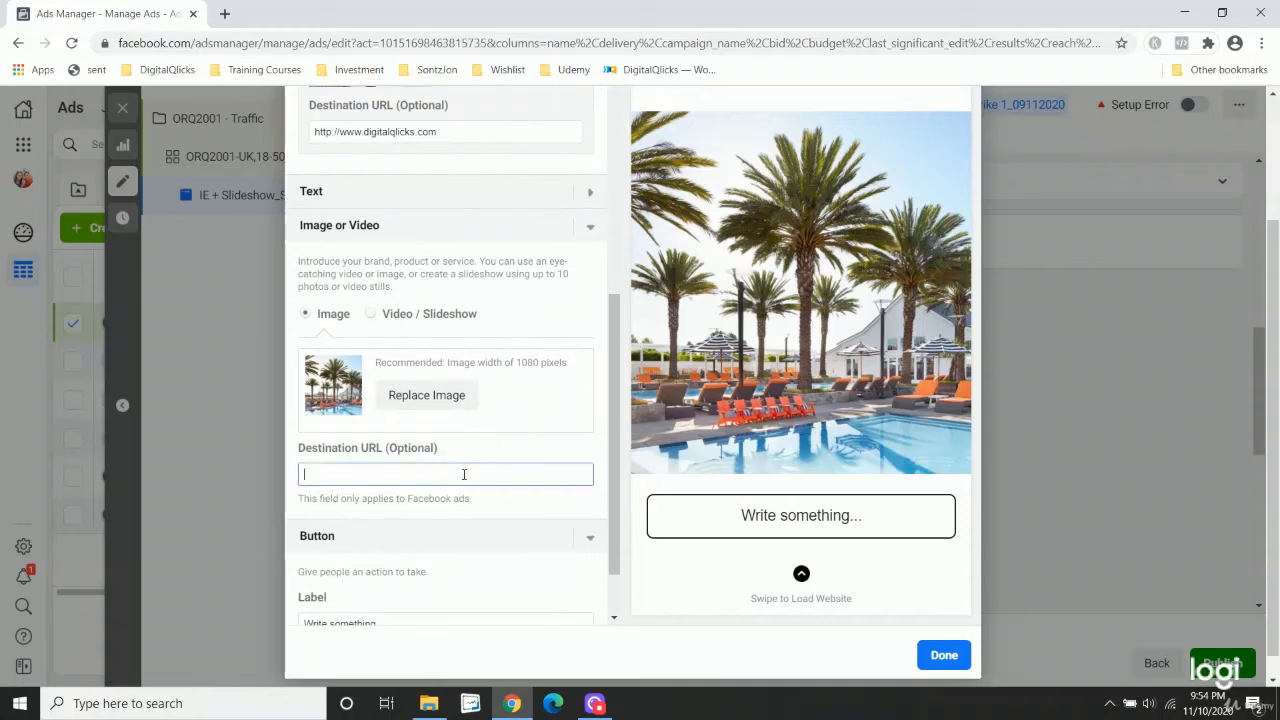
scroll(489, 471, "down", 1)
scroll(486, 477, "up", 4)
scroll(486, 479, "up", 4)
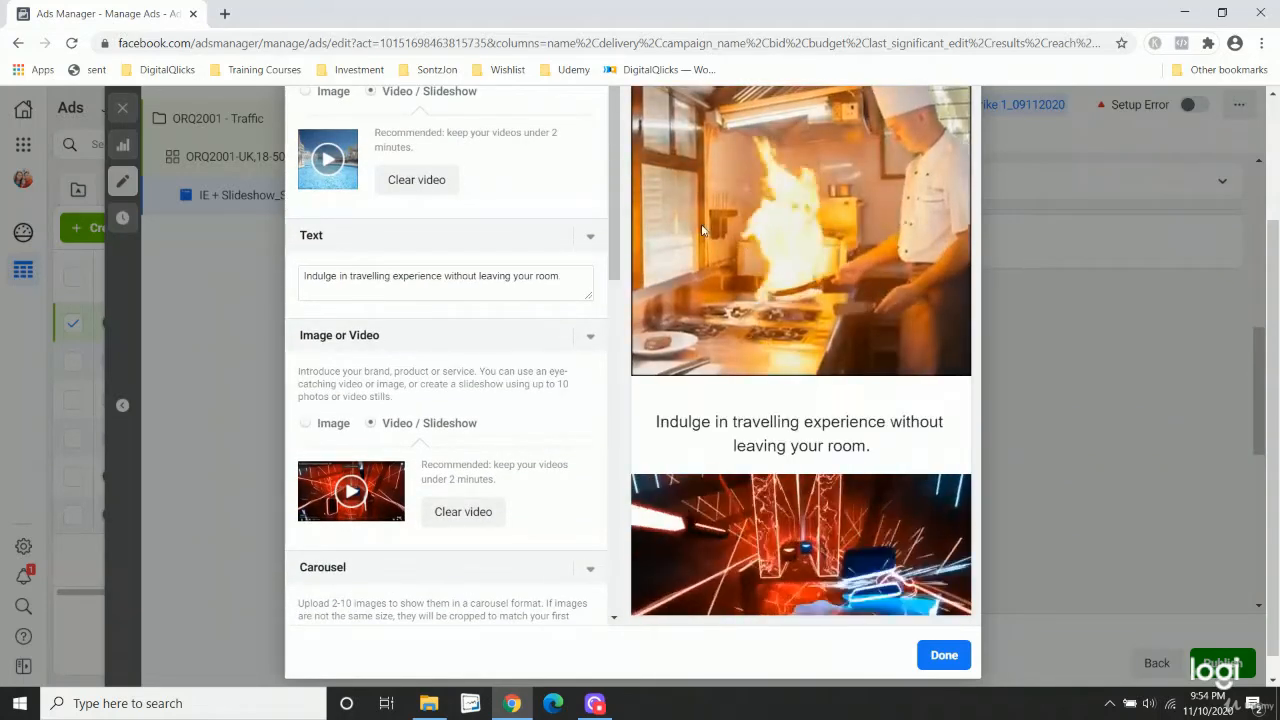
scroll(440, 226, "up", 1)
scroll(440, 226, "up", 1)
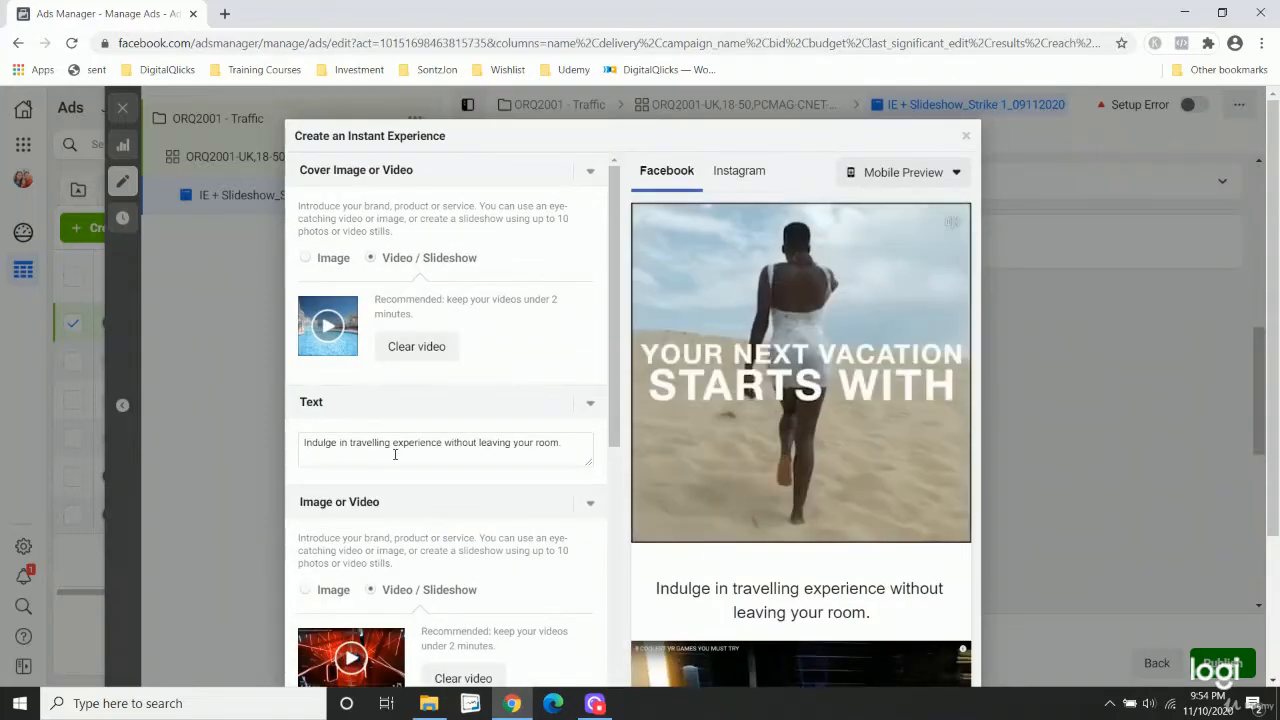
scroll(420, 364, "down", 2)
scroll(437, 346, "down", 4)
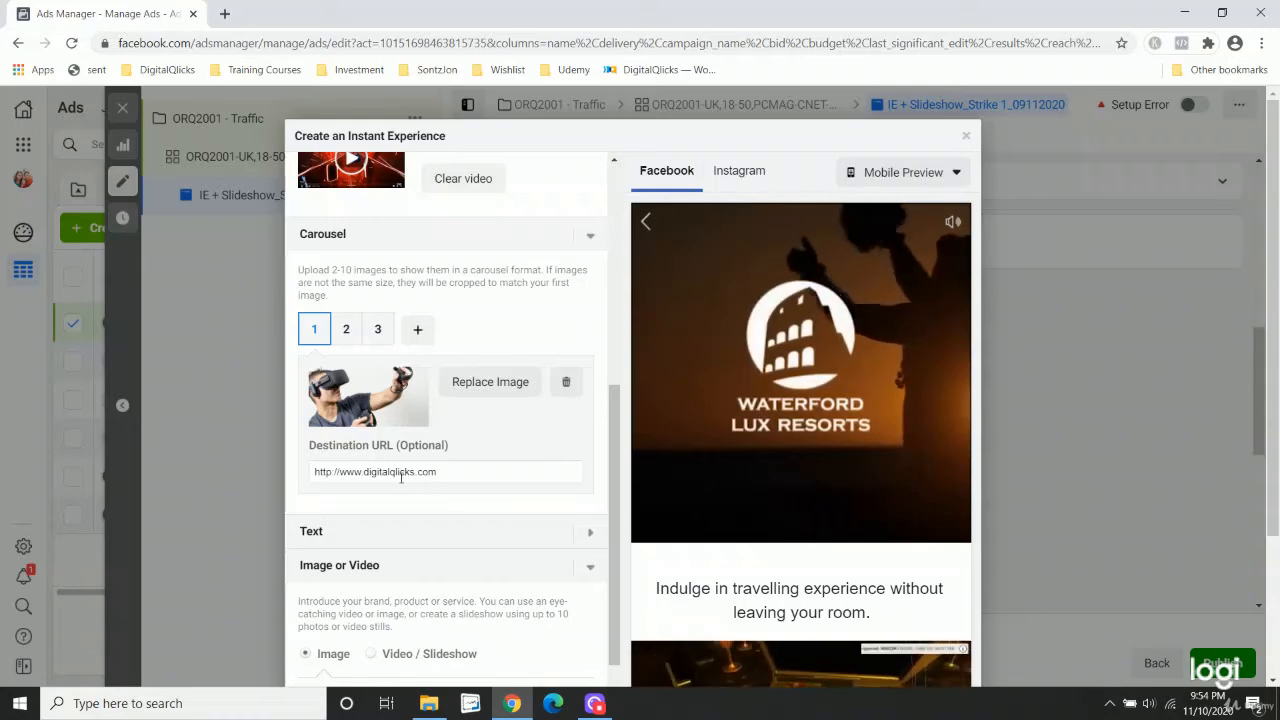
scroll(419, 470, "down", 4)
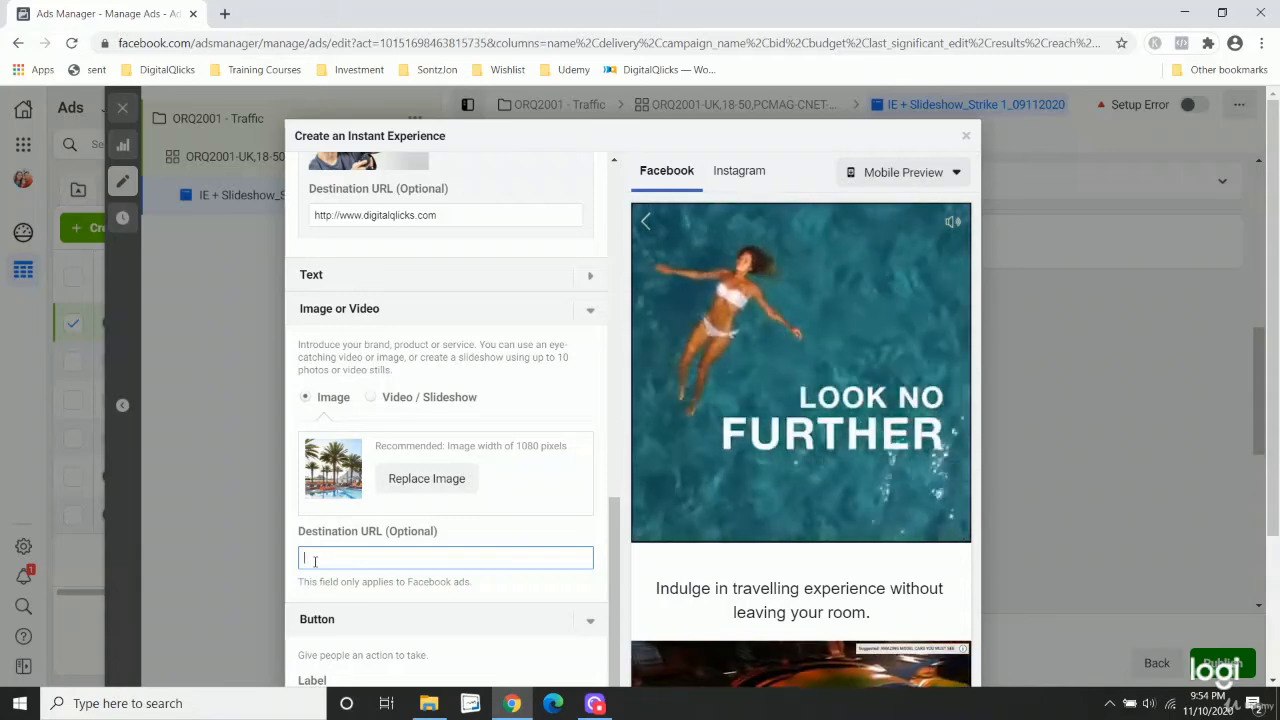
type("www")
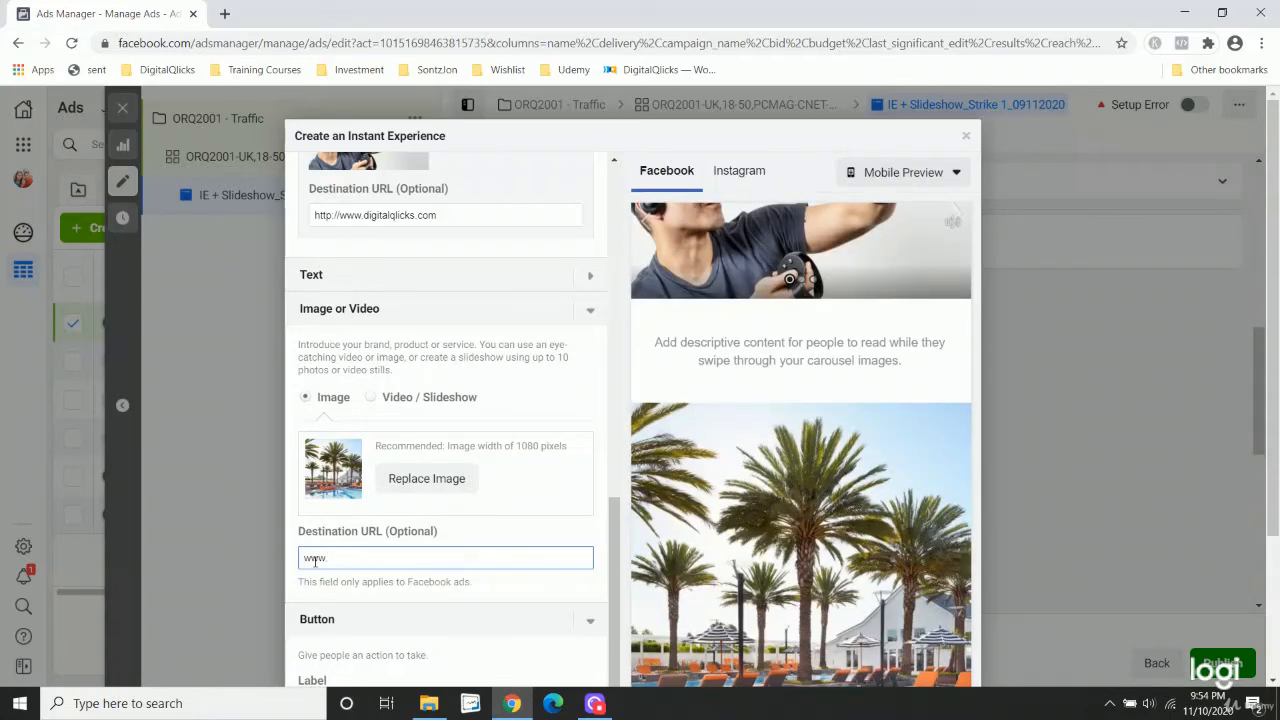
type(".digitalqlik")
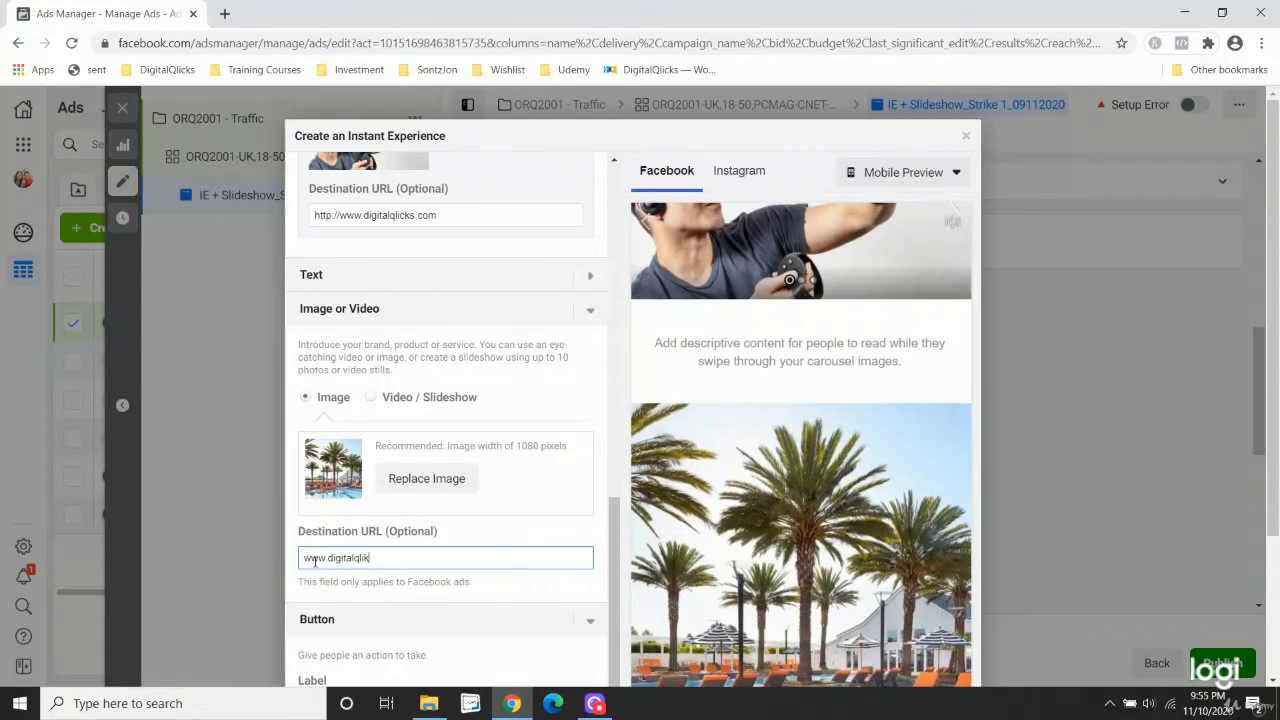
key("BackSpace")
type("cks.com")
left_click(246, 477)
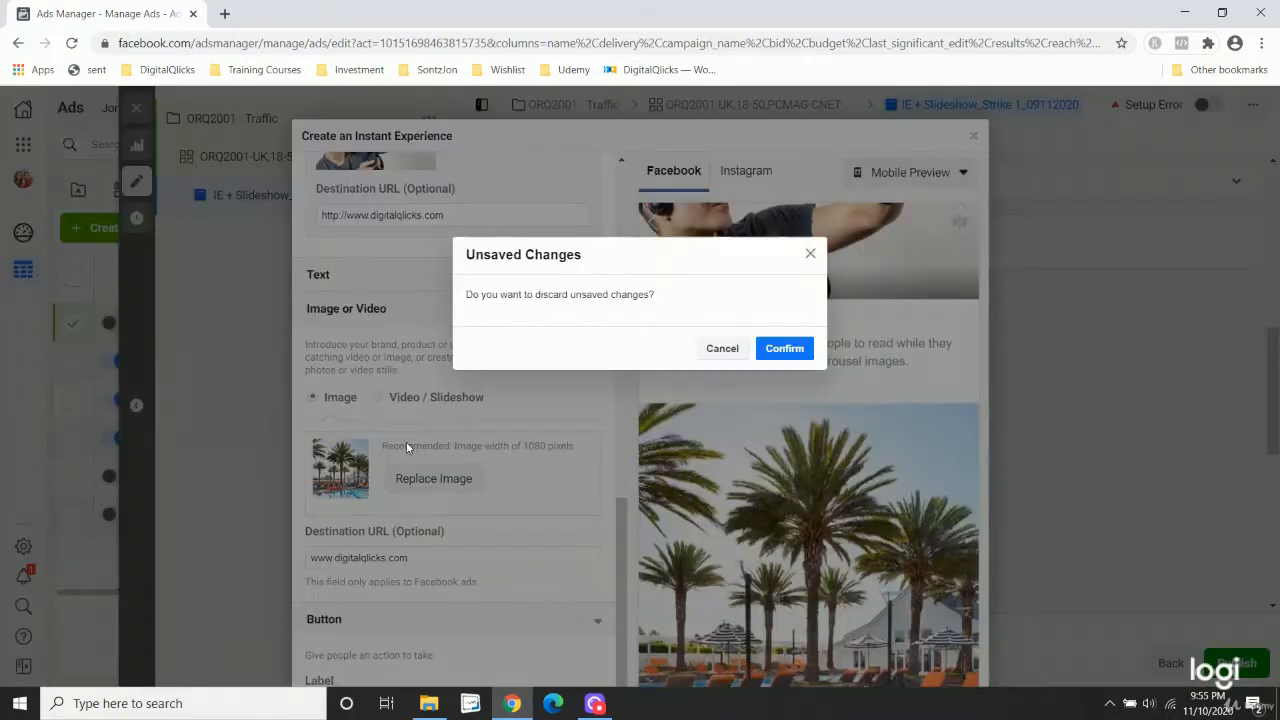
left_click(810, 253)
Replace the Button component's placeholder label with "Get The Offer Now!!".
scroll(476, 480, "down", 3)
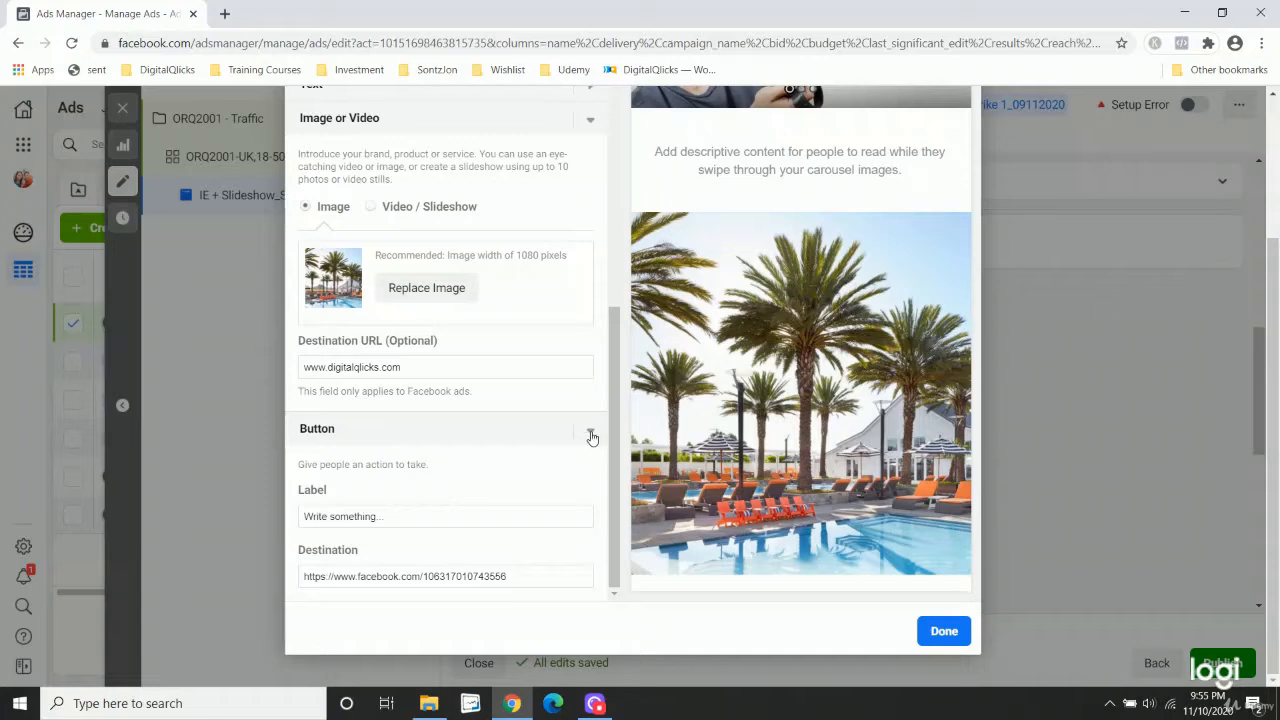
scroll(825, 515, "down", 2)
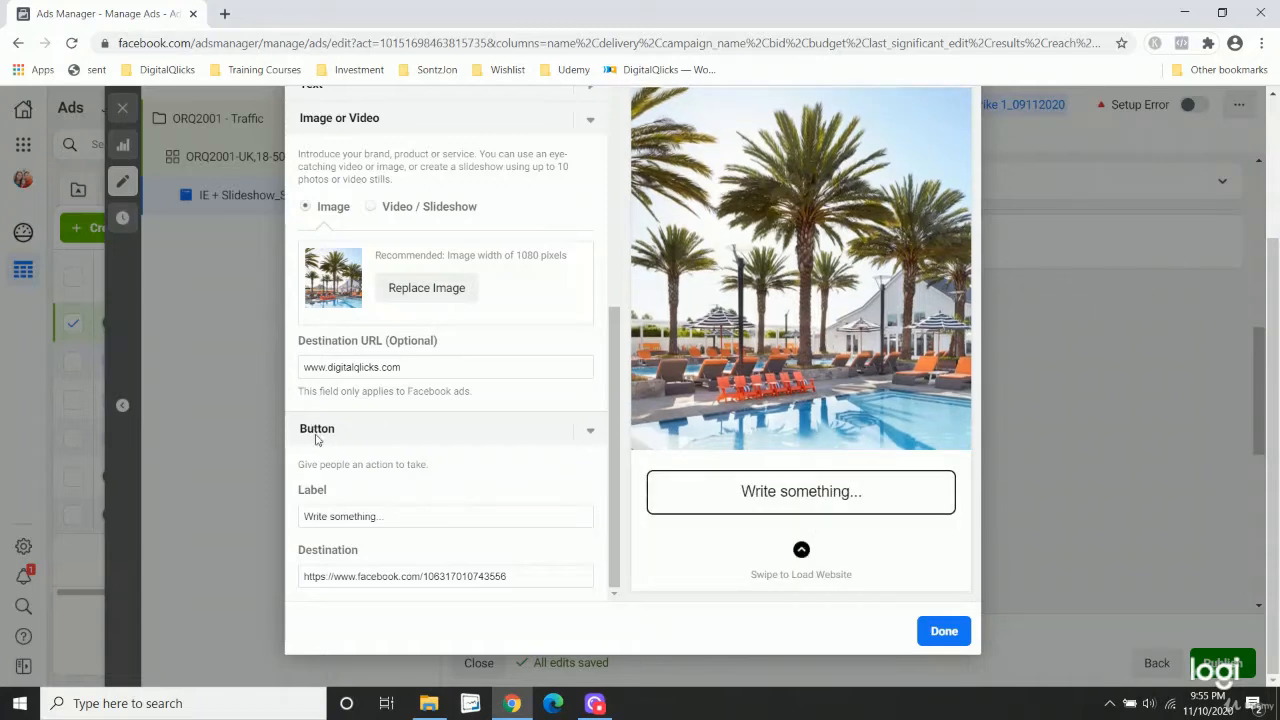
left_click(464, 516)
key("ctrl+a")
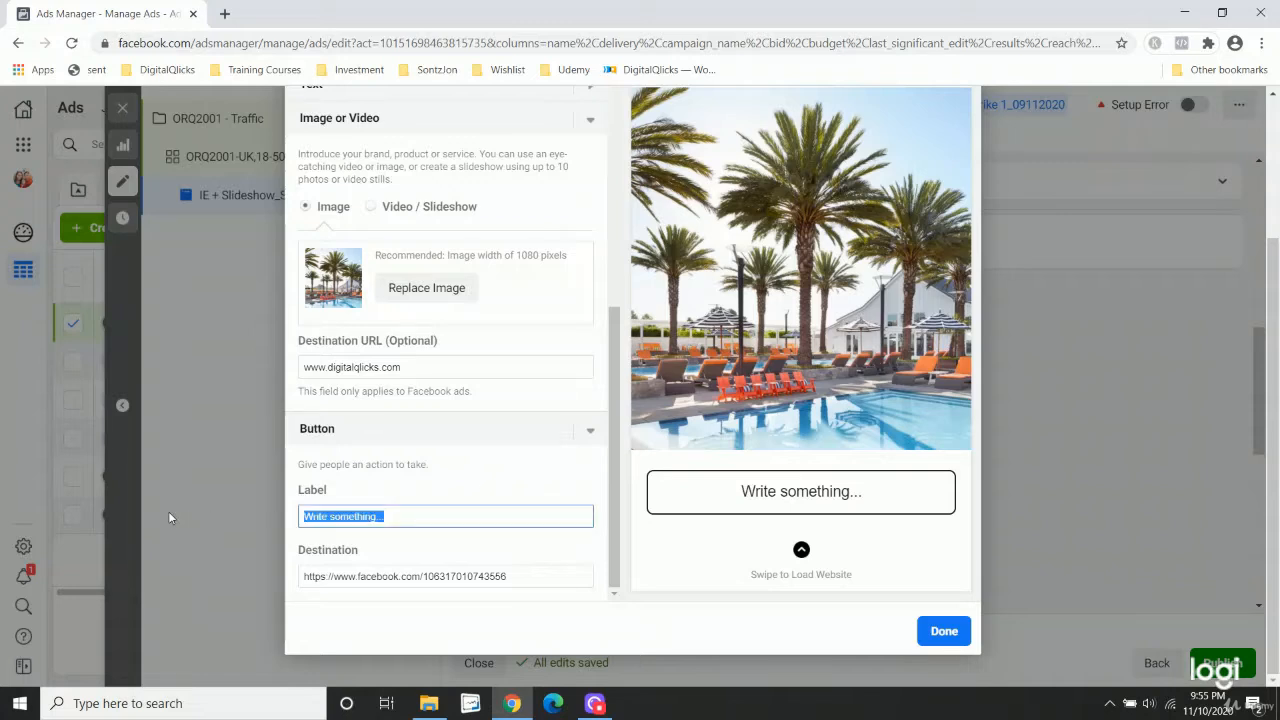
key("BackSpace")
type("CTA")
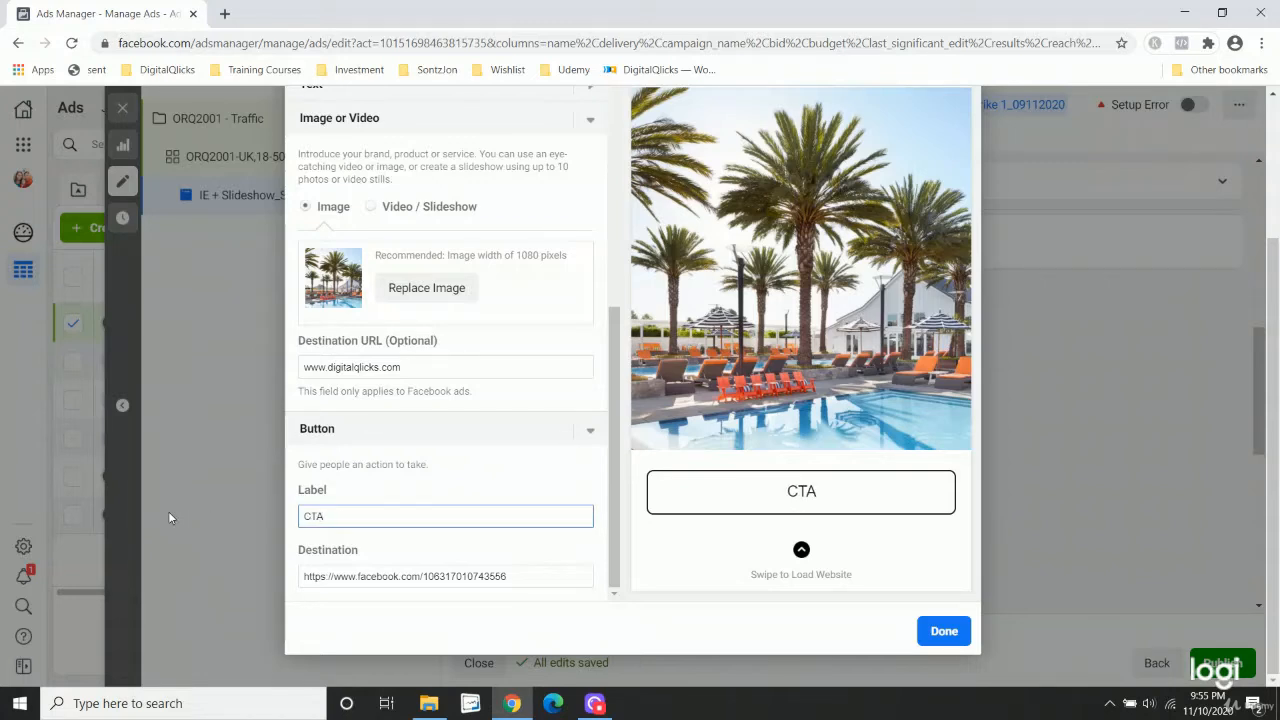
key("BackSpace")
key("BackSpace")
key("BackSpace")
type("Get the FO")
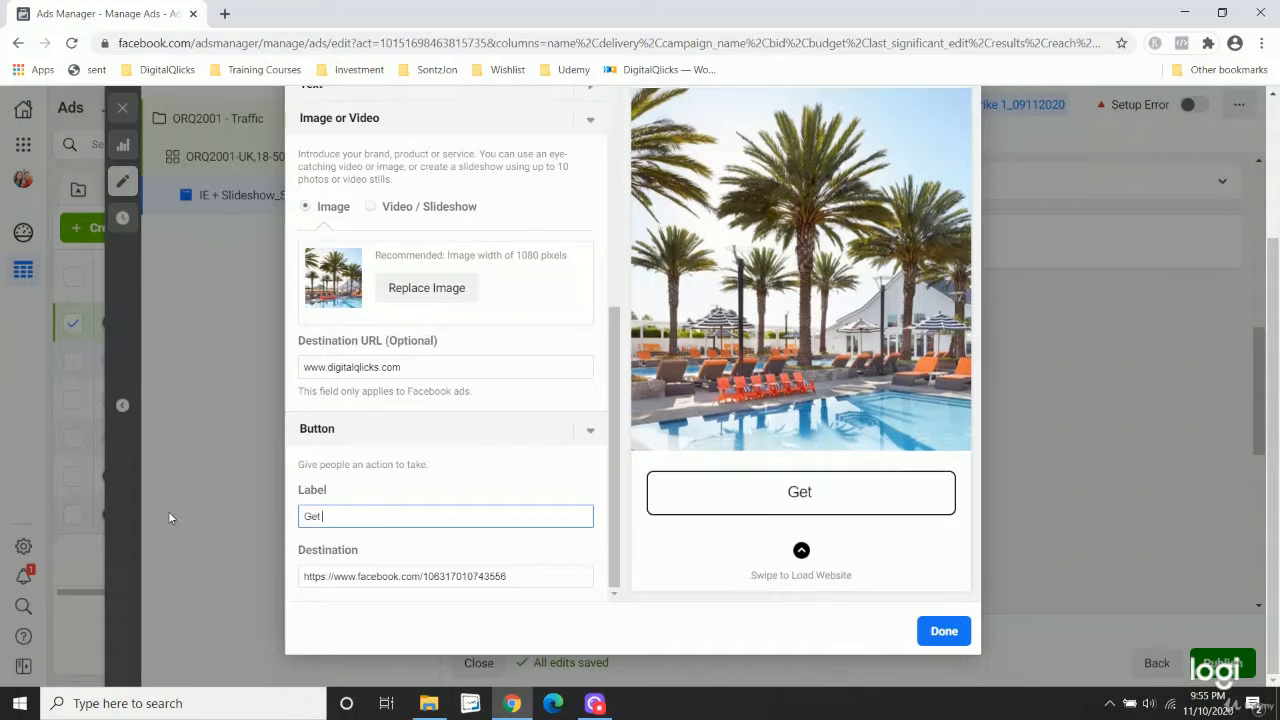
key("BackSpace")
key("BackSpace")
type("Offer")
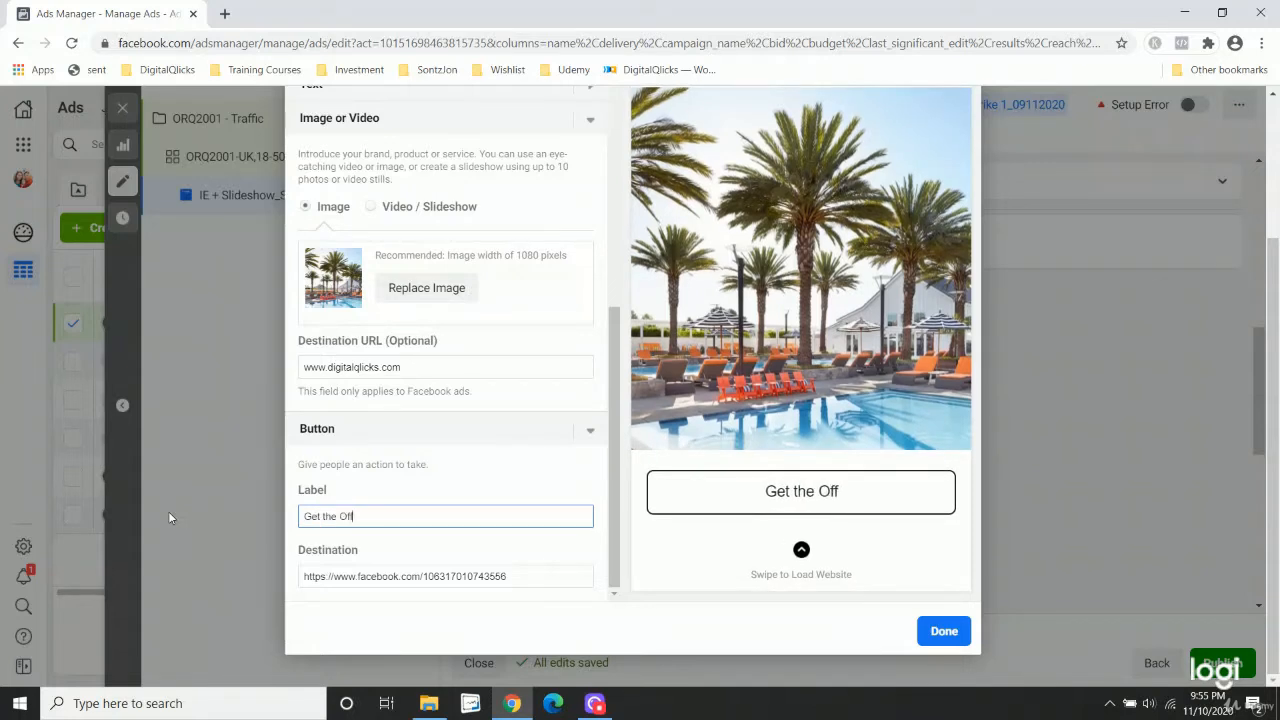
key("BackSpace")
key("BackSpace")
key("BackSpace")
key("BackSpace")
key("BackSpace")
key("BackSpace")
key("BackSpace")
key("BackSpace")
key("BackSpace")
key("BackSpace")
type("The")
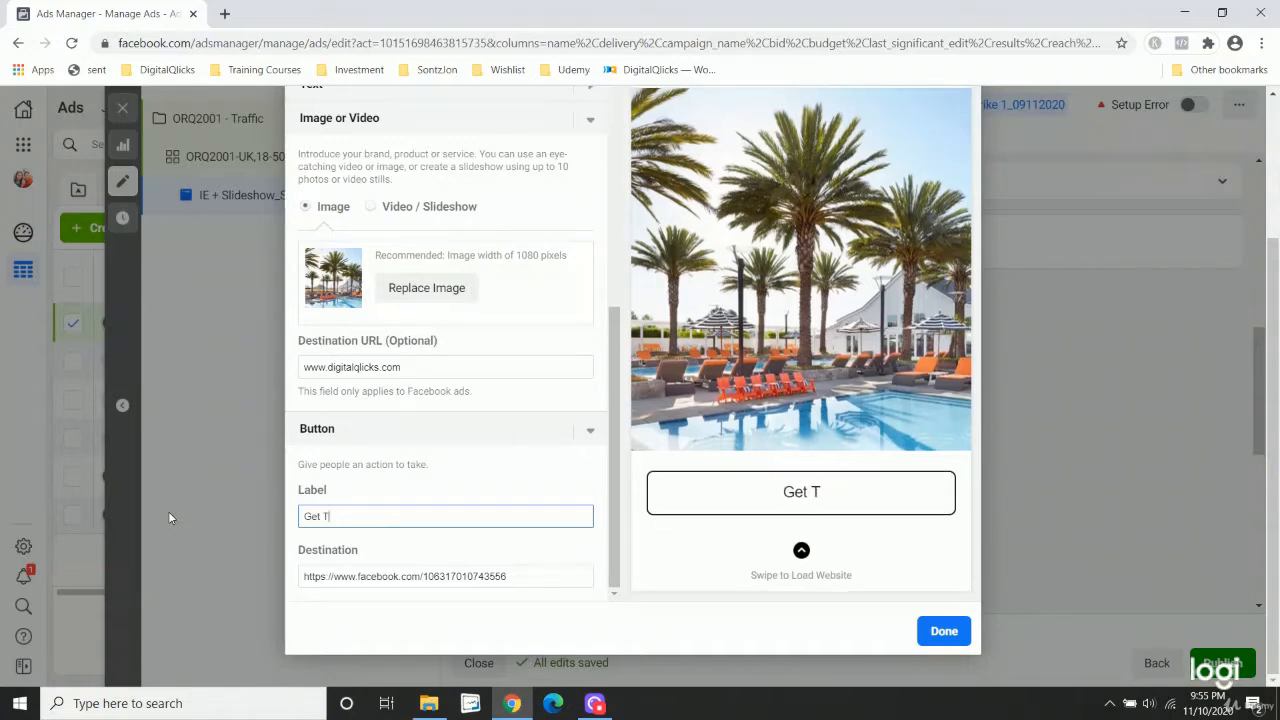
key("BackSpace")
key("BackSpace")
key("BackSpace")
key("BackSpace")
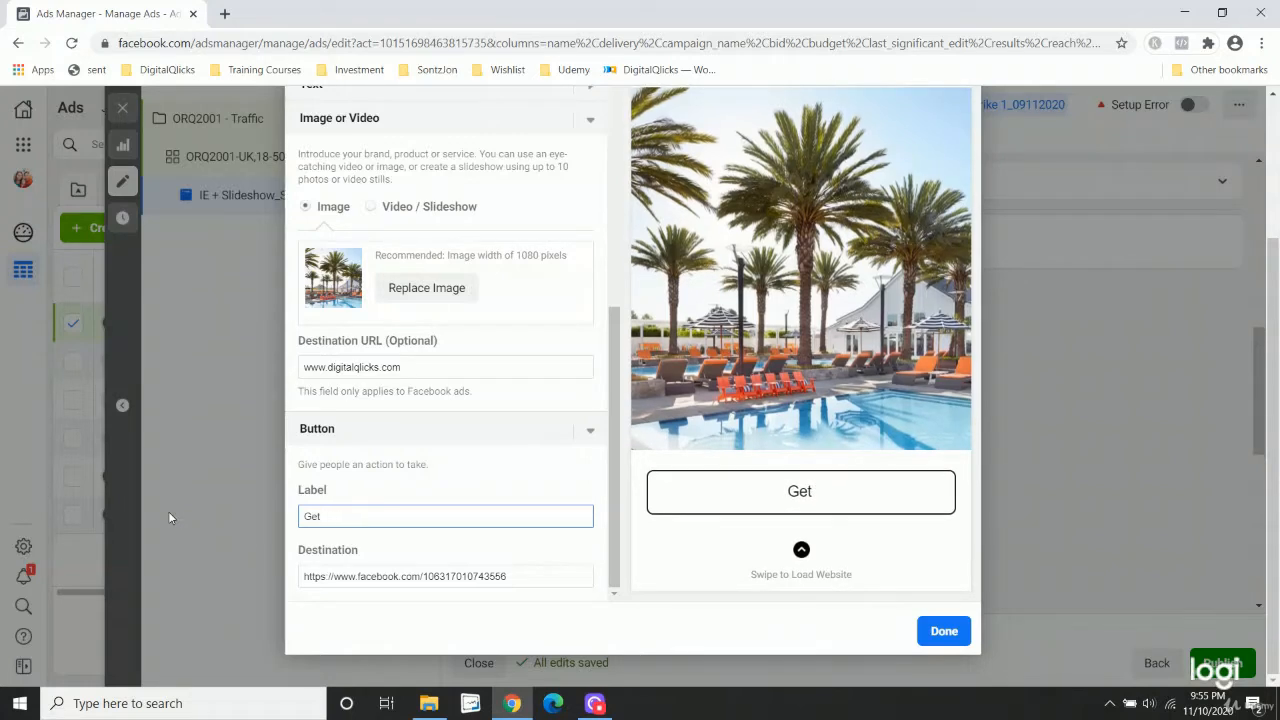
type("The Offer Now!!")
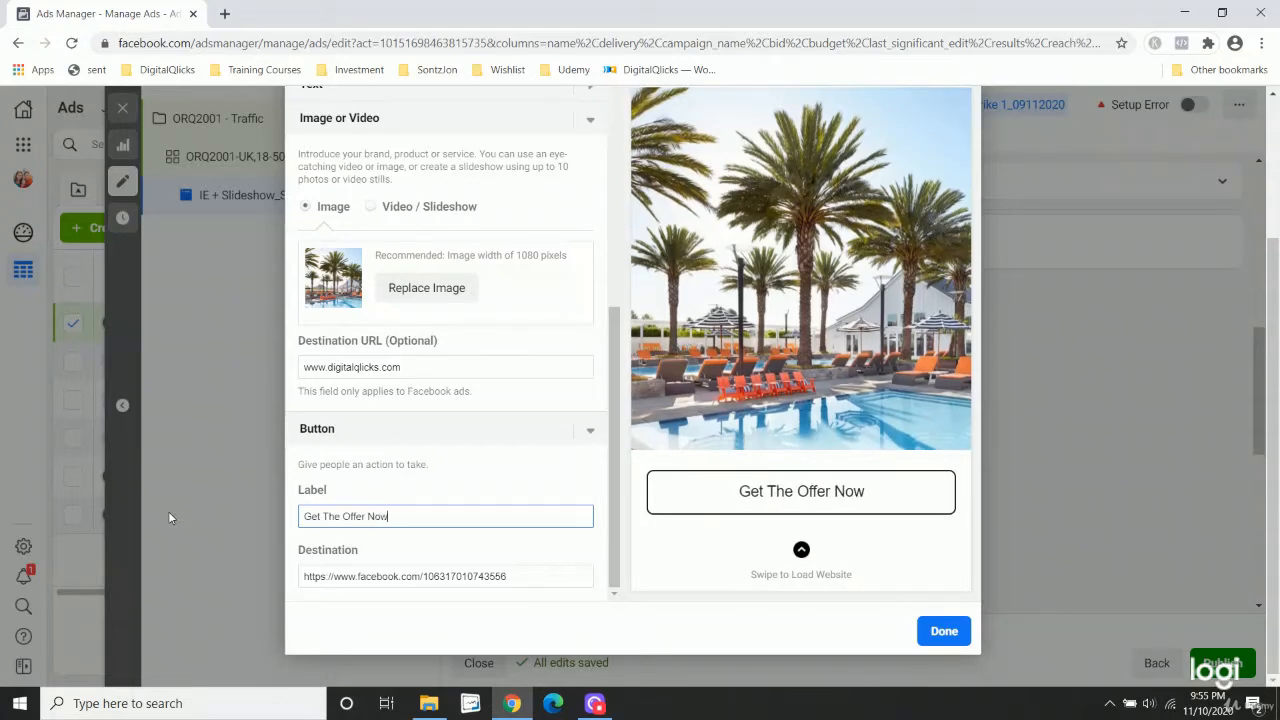
left_click(424, 577)
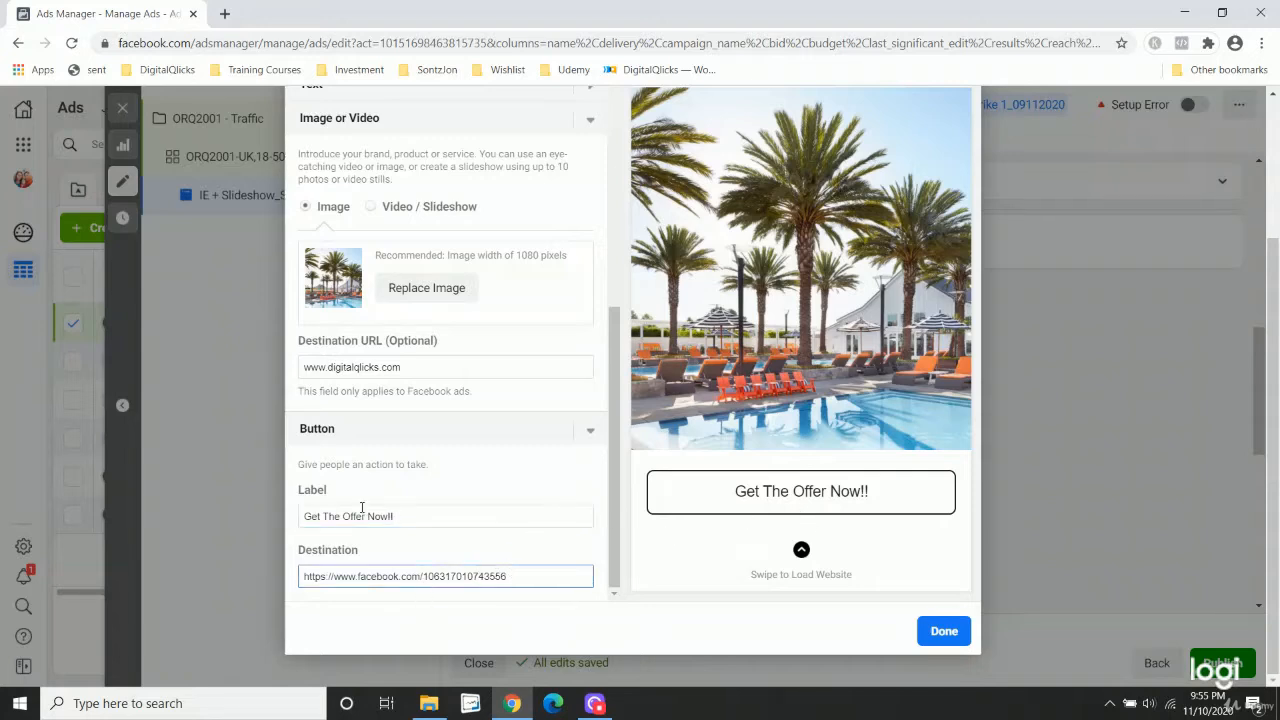
left_click_drag(538, 577, 141, 552)
type("www.digi")
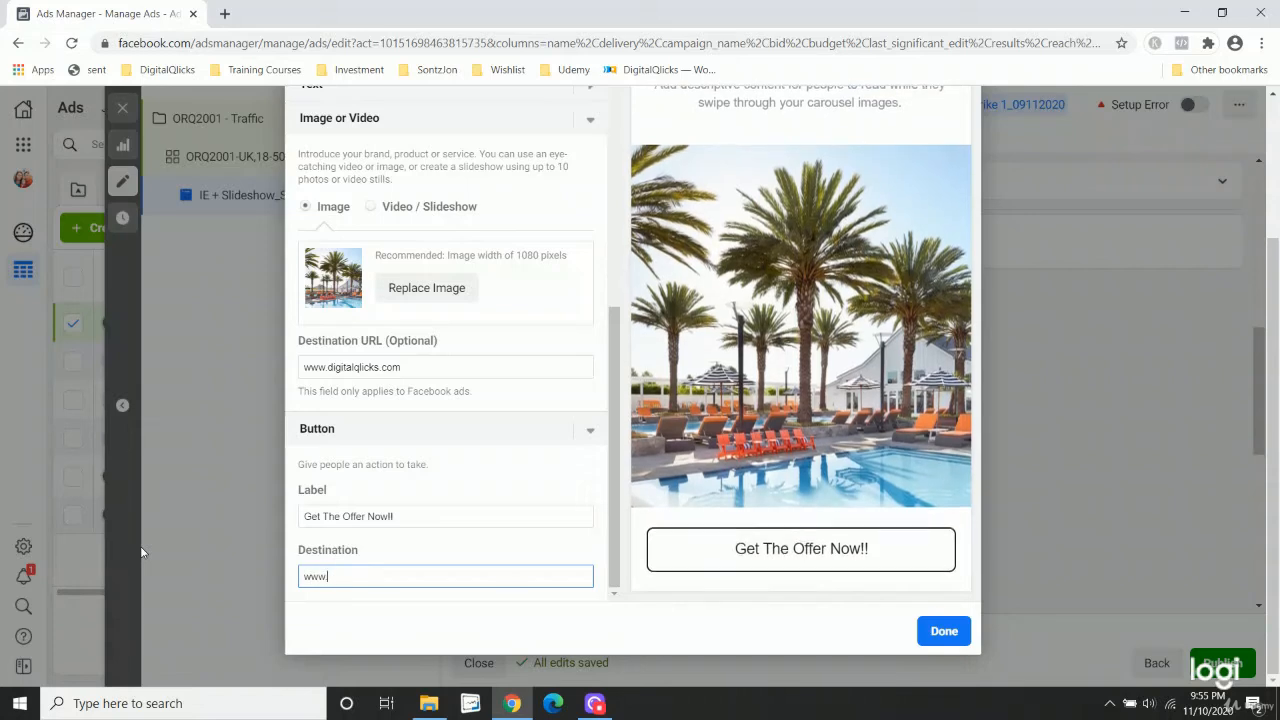
type("tal")
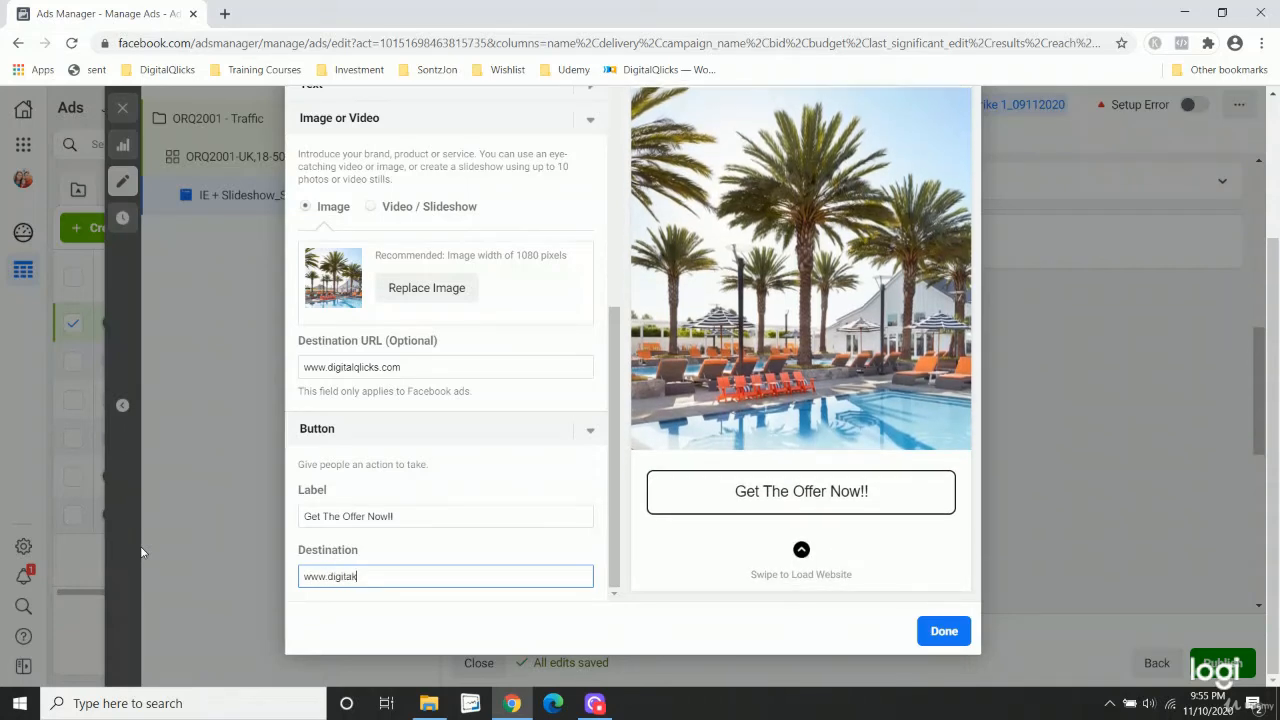
type("qlicks.com")
left_click(940, 630)
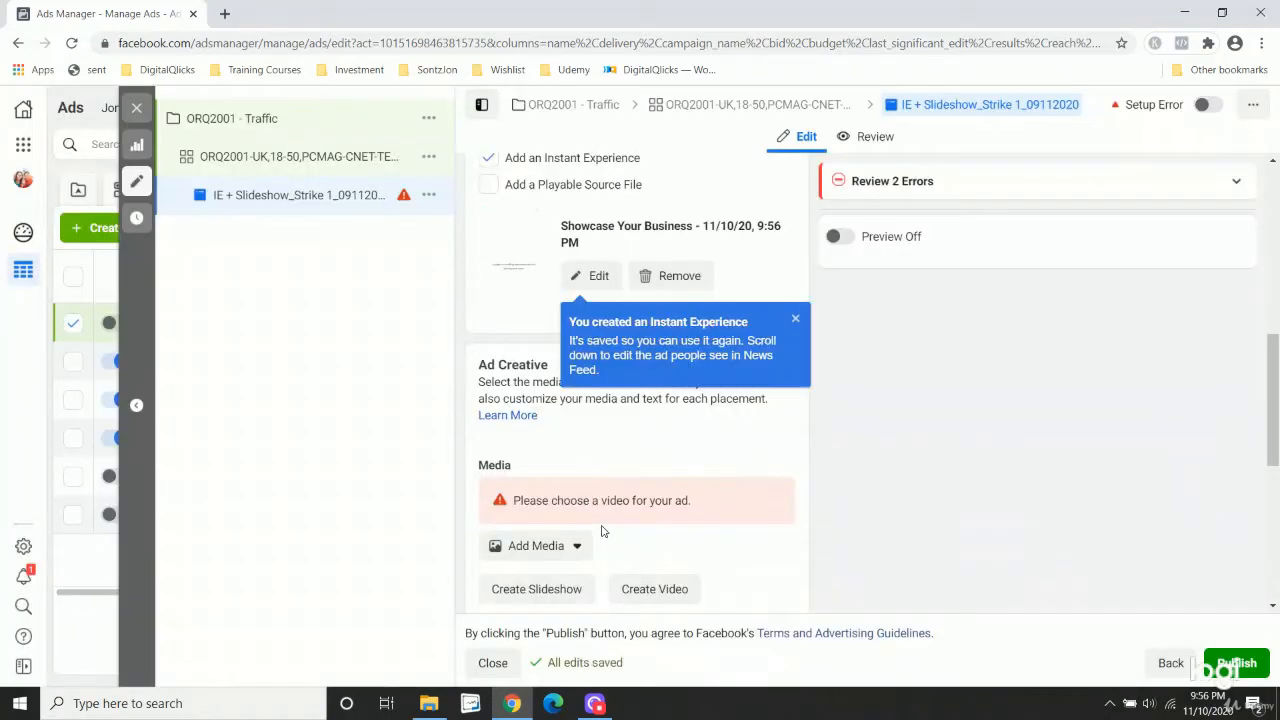
Check the Instant Experience attached to the ad, dismiss its creation notice and bring up the Ad Creative section.
scroll(606, 366, "up", 5)
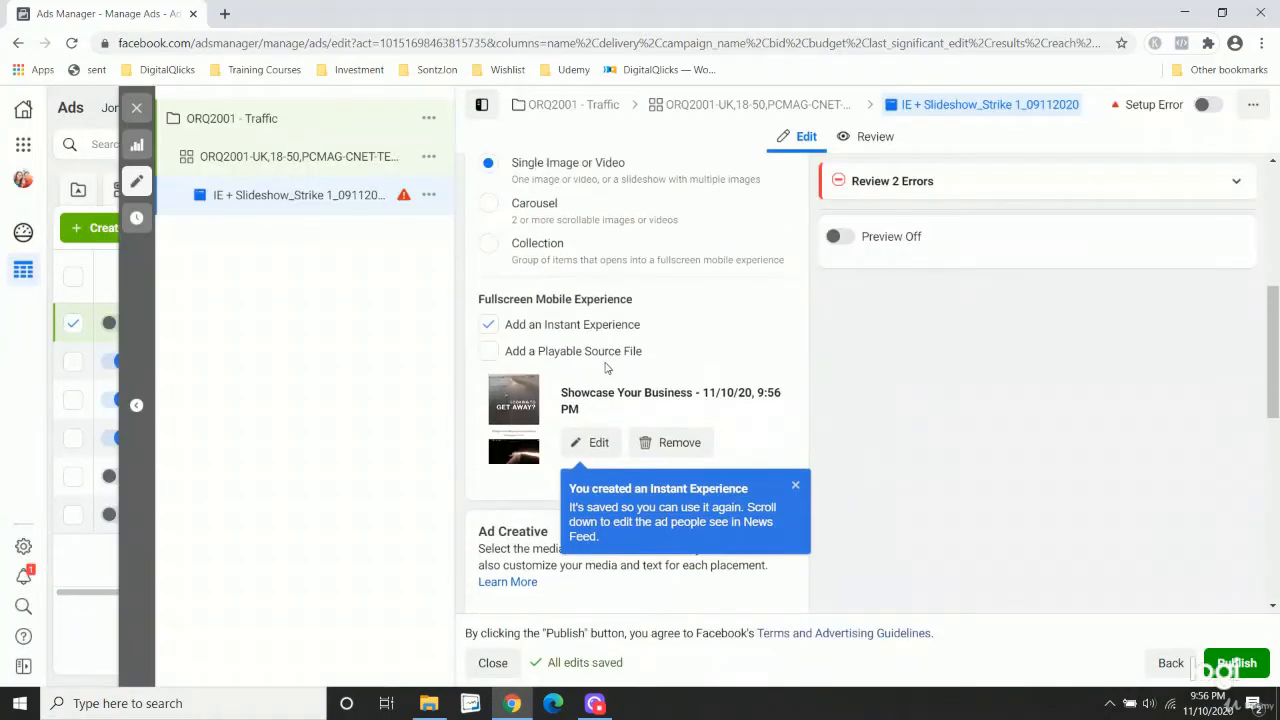
scroll(606, 362, "down", 5)
scroll(606, 360, "down", 2)
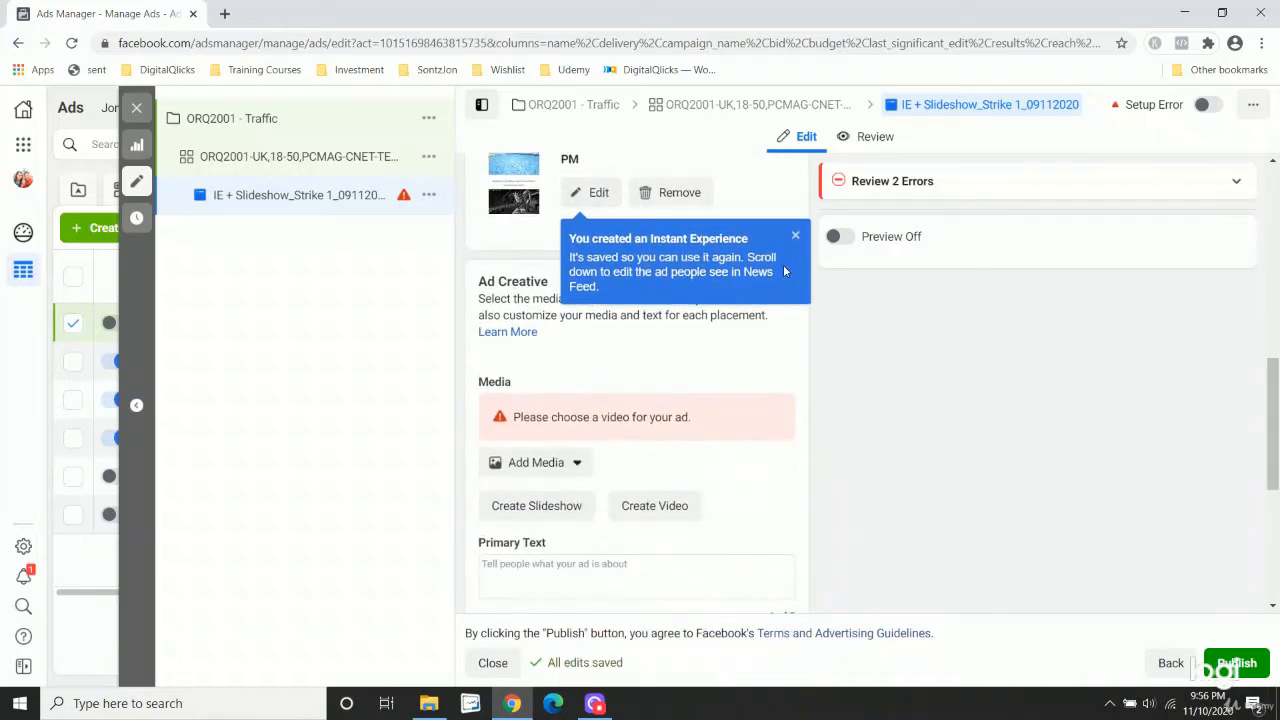
left_click(796, 237)
scroll(770, 310, "down", 1)
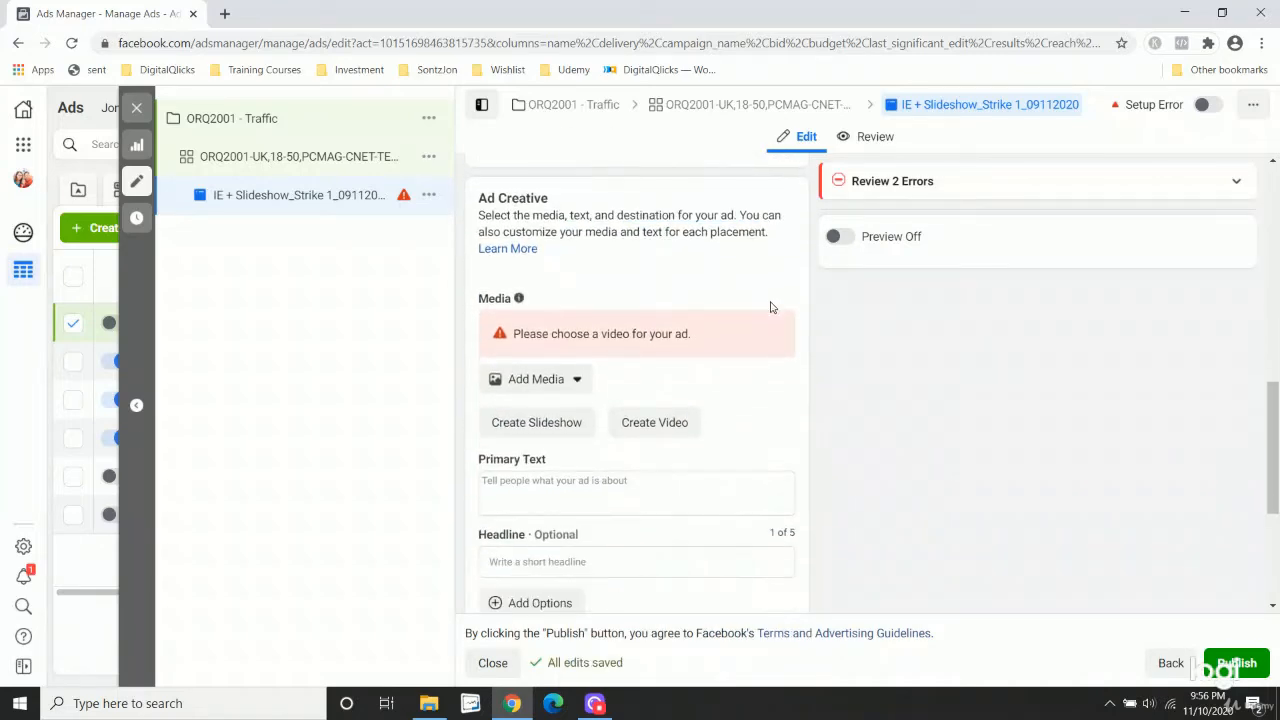
Start a new slideshow for the ad's media and set its aspect ratio to Rectangle (16:9).
left_click(562, 425)
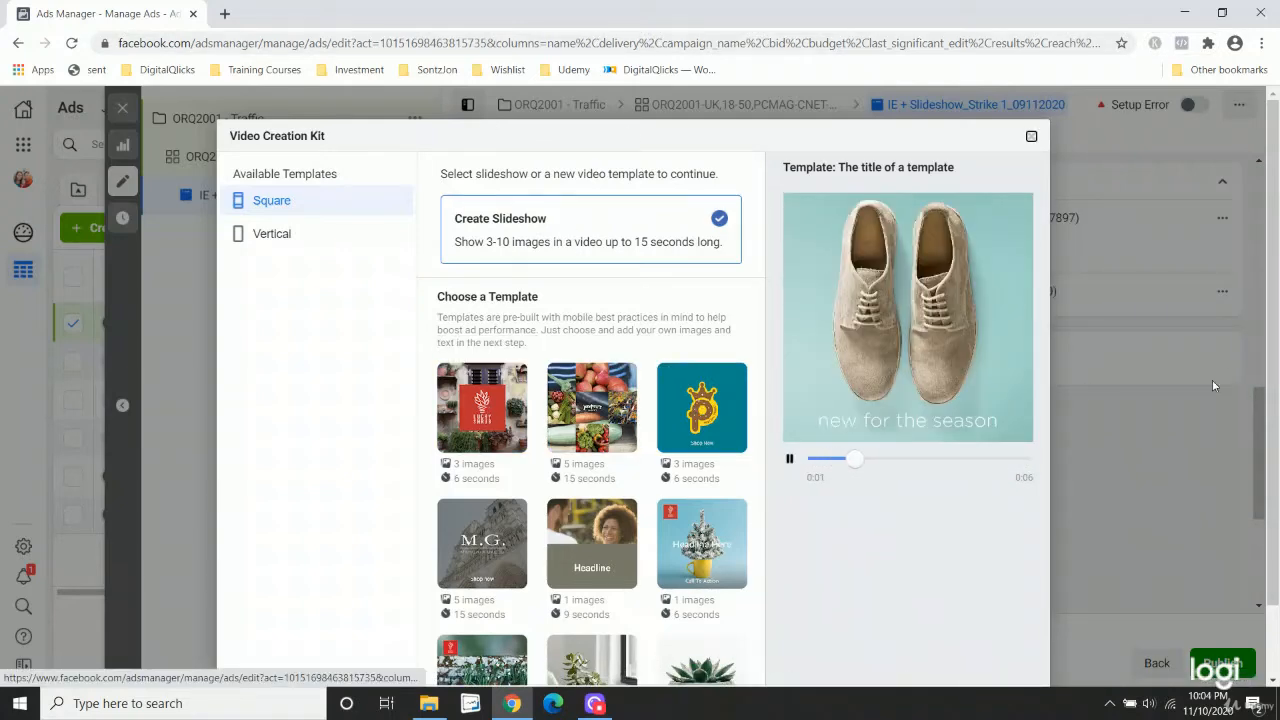
scroll(783, 276, "down", 1)
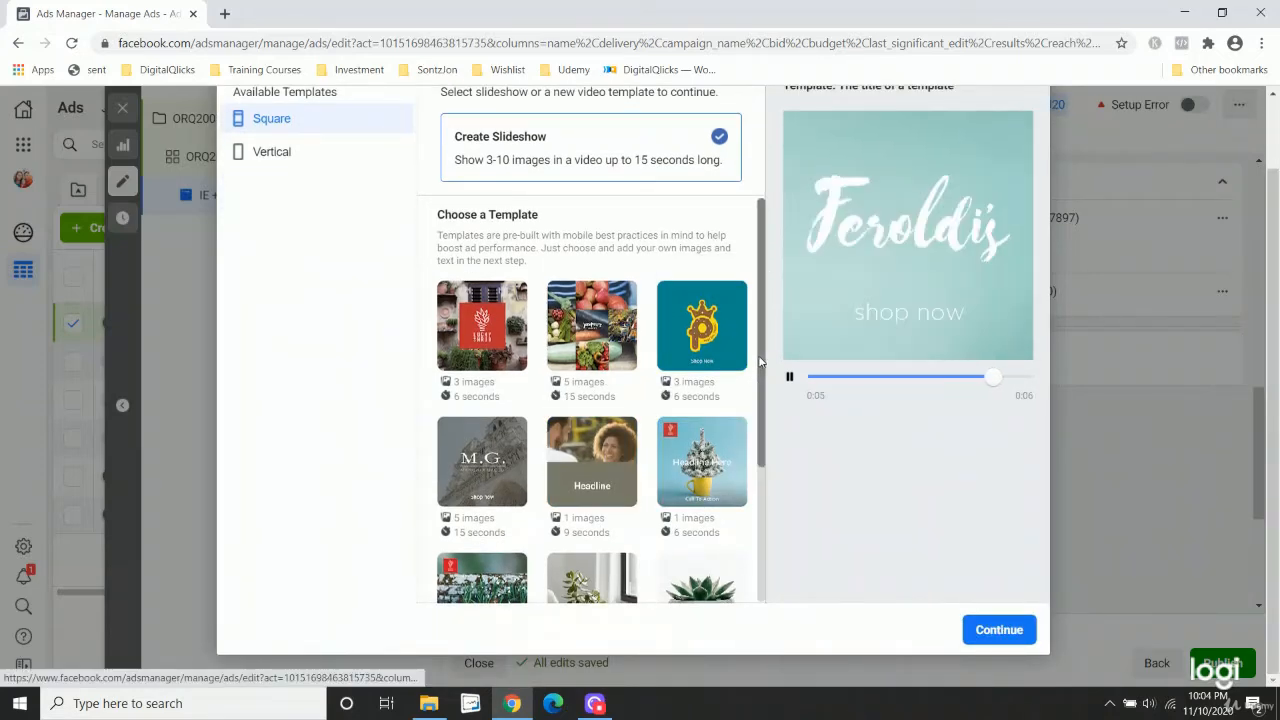
scroll(755, 376, "down", 3)
left_click(982, 630)
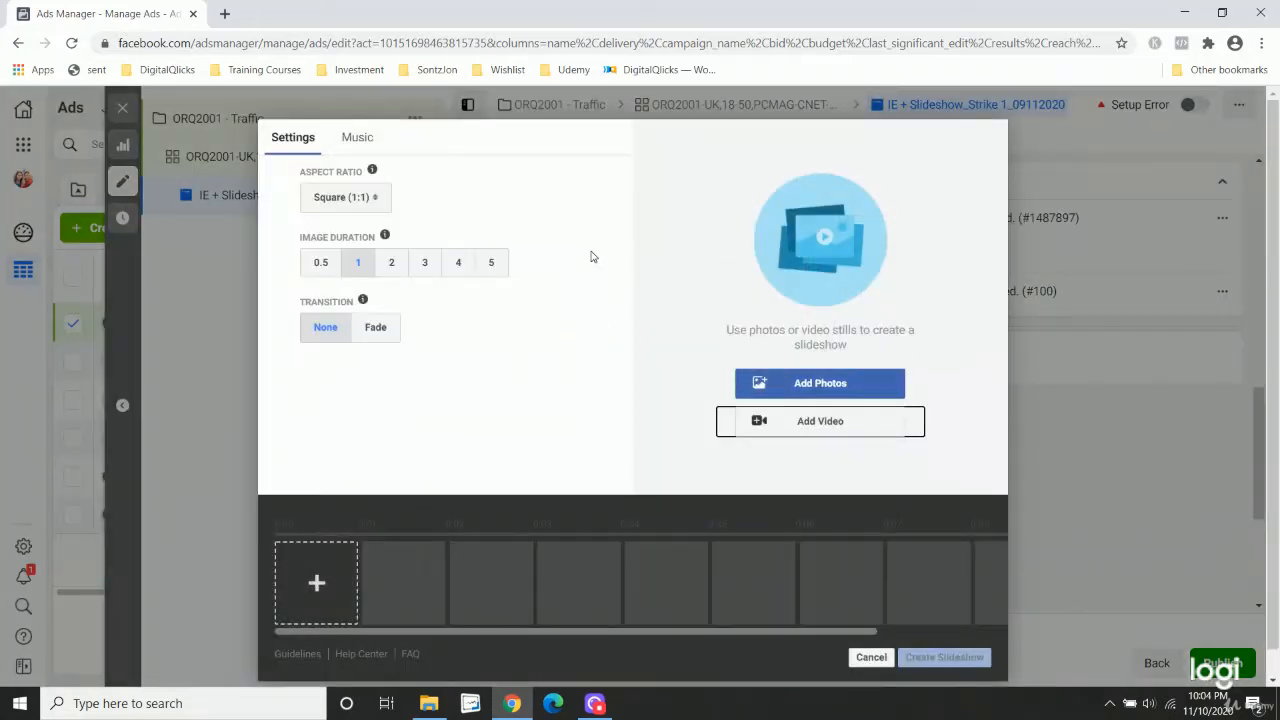
left_click(352, 200)
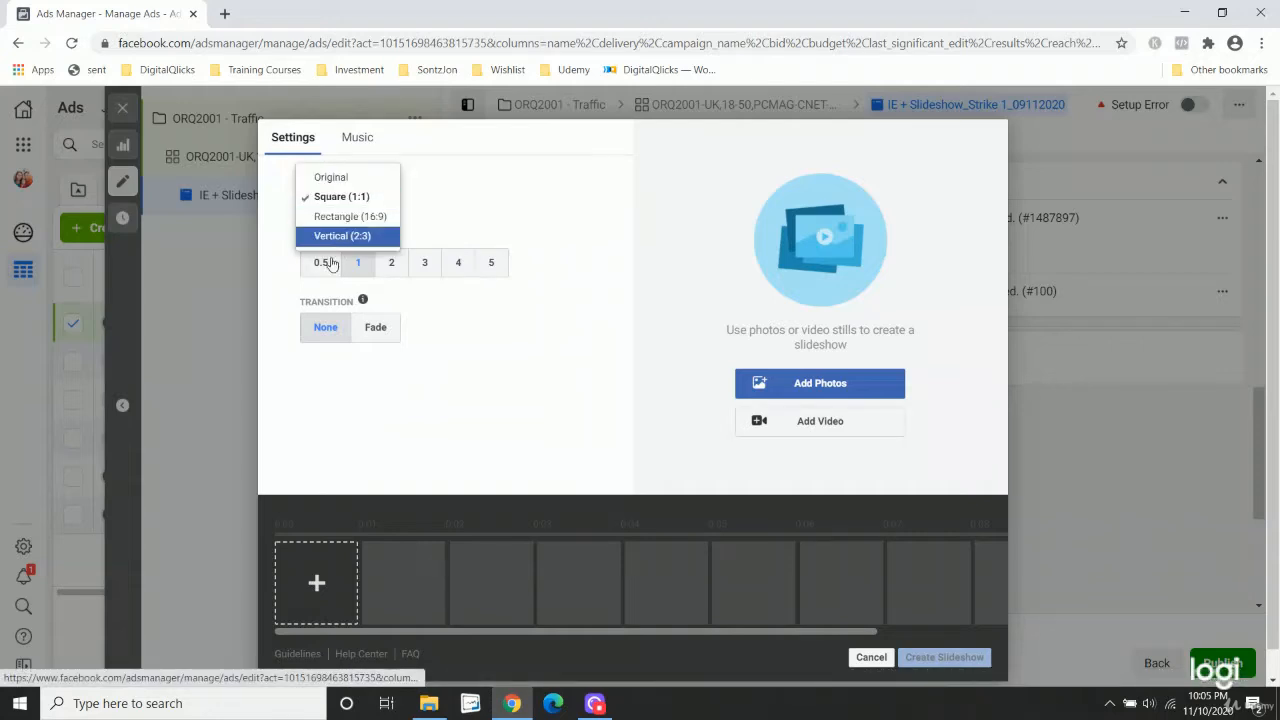
left_click(341, 217)
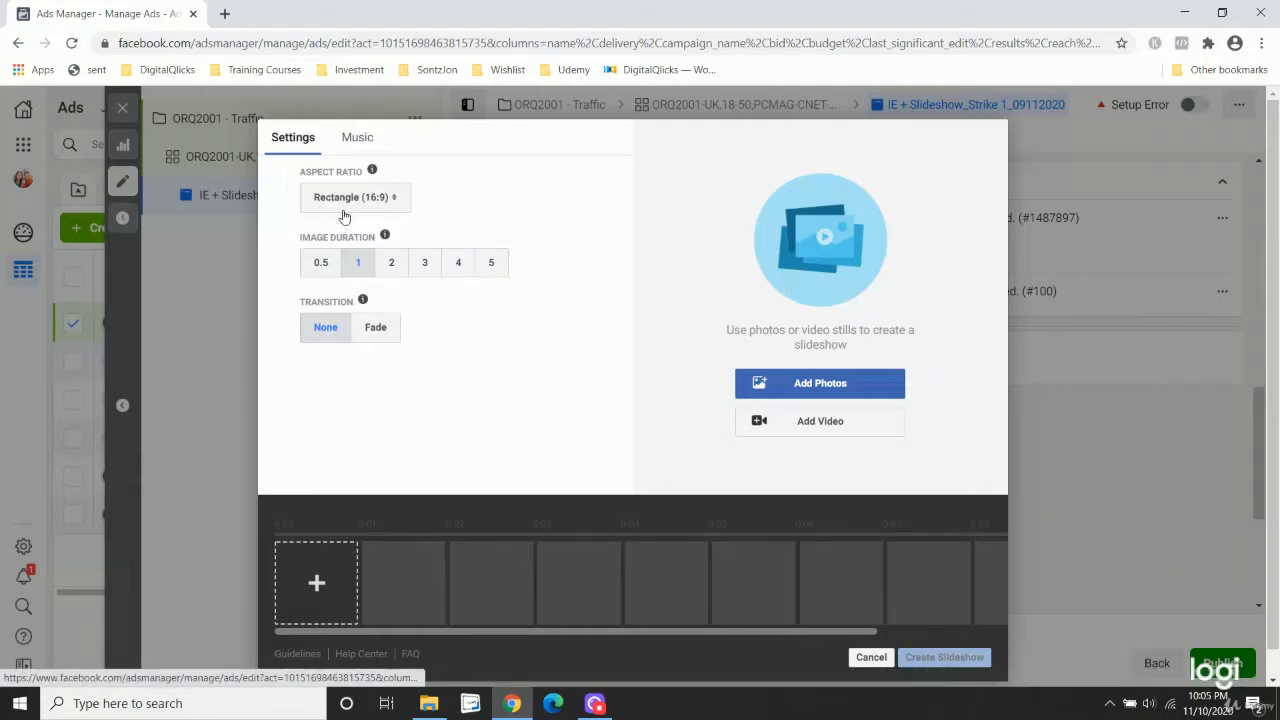
Check the slideshow's music options, then set the image duration to 2 seconds and the transition to Fade.
left_click(359, 139)
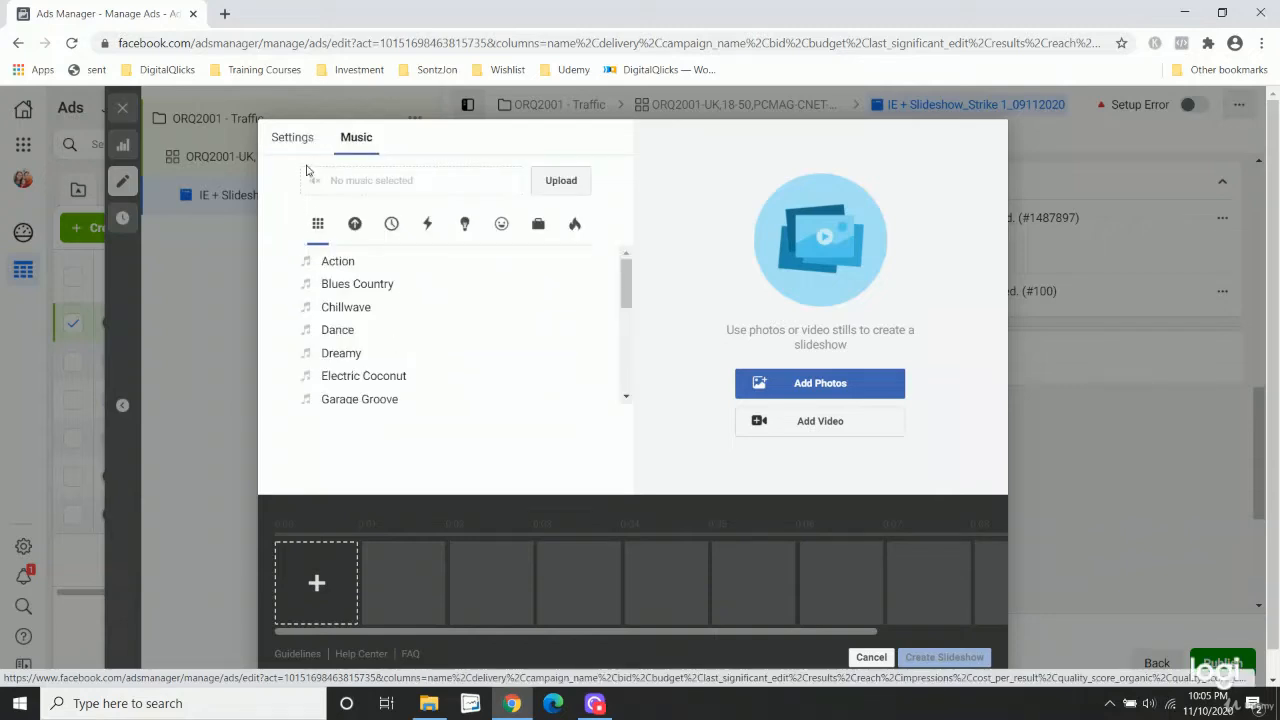
left_click(290, 138)
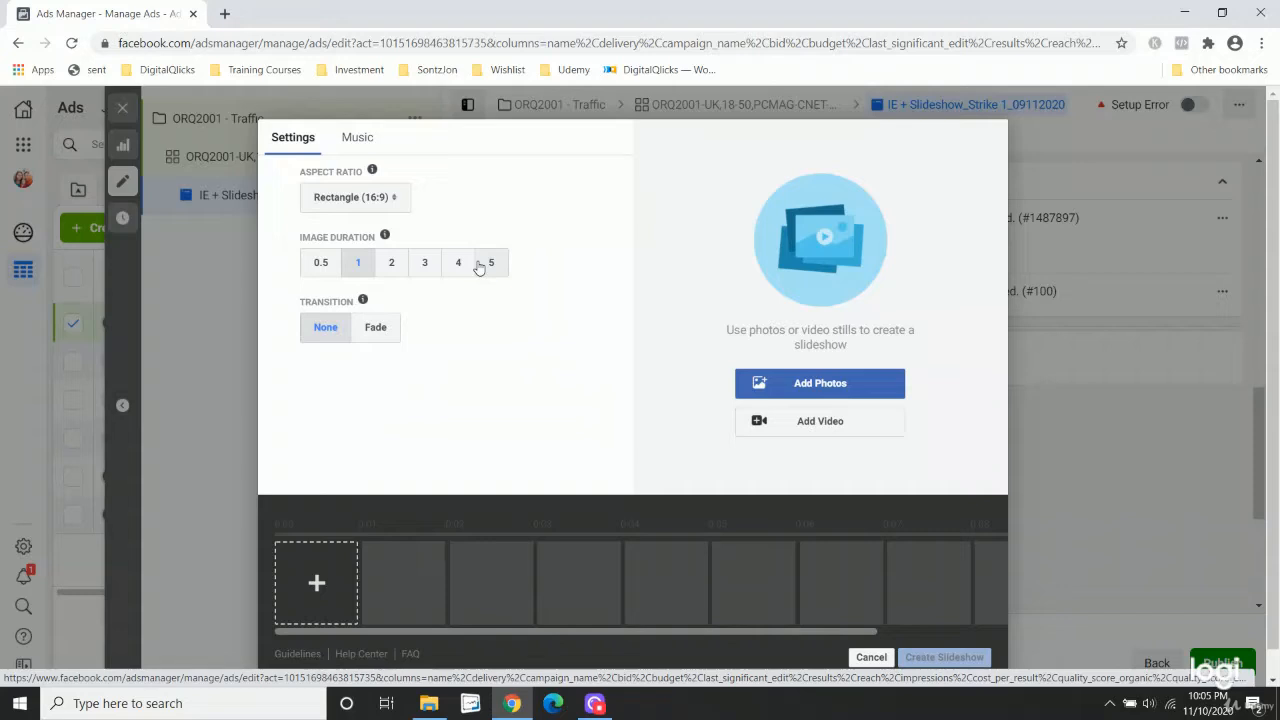
left_click(394, 264)
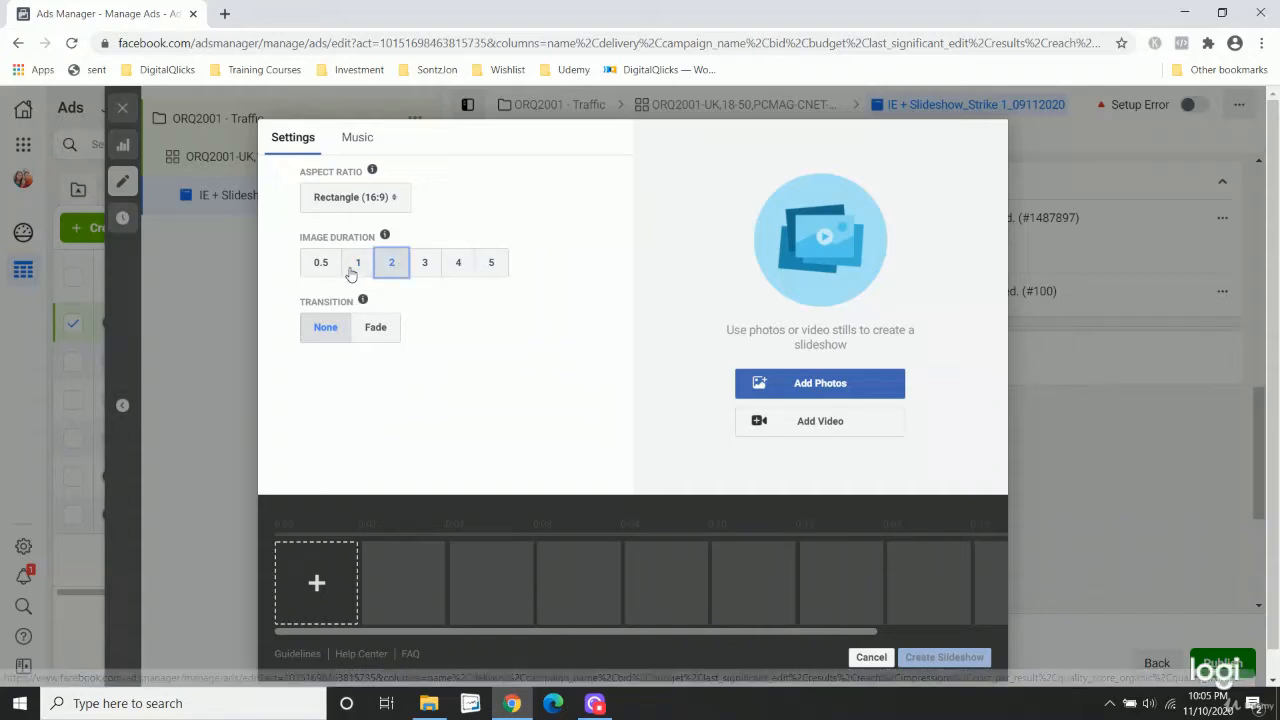
left_click(362, 267)
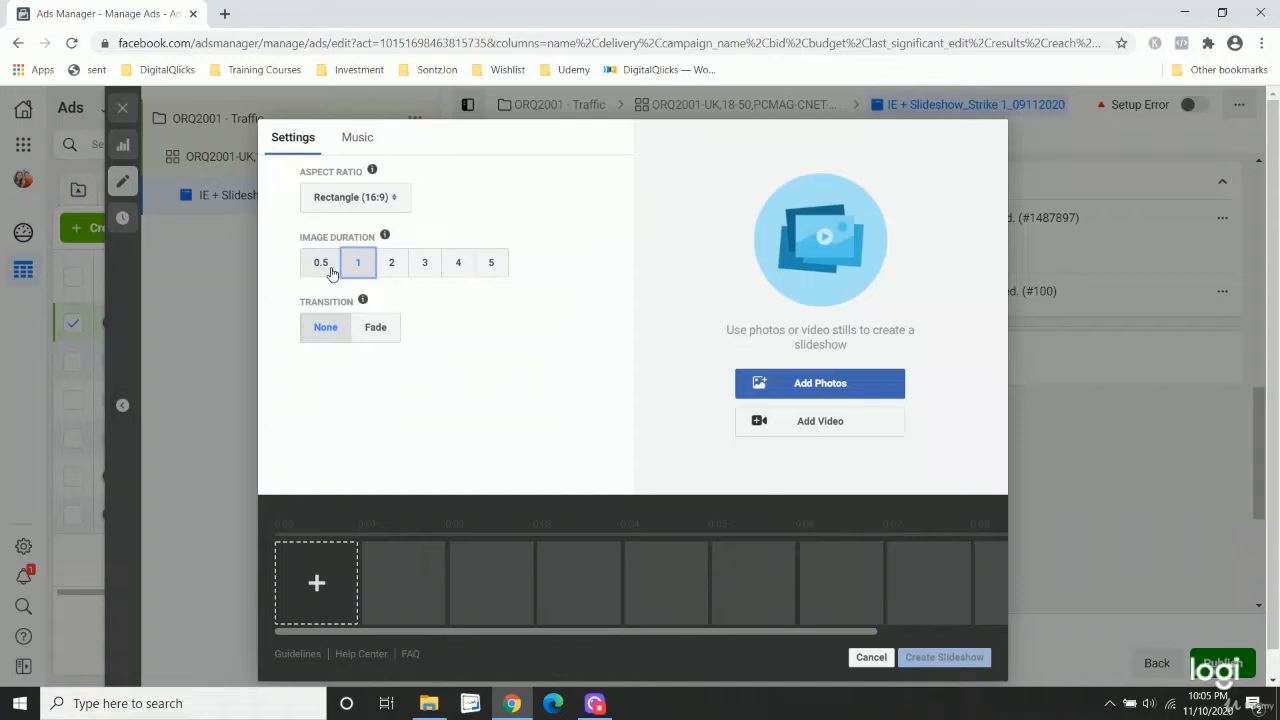
left_click(375, 338)
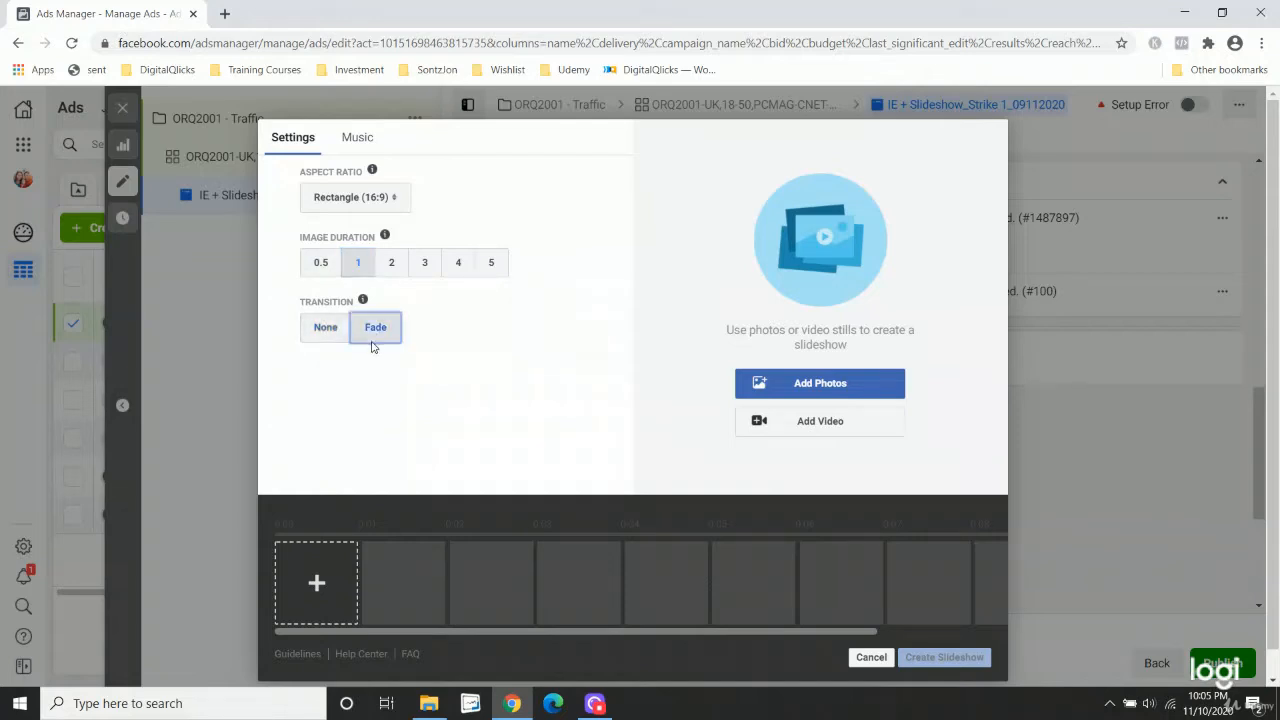
left_click(391, 266)
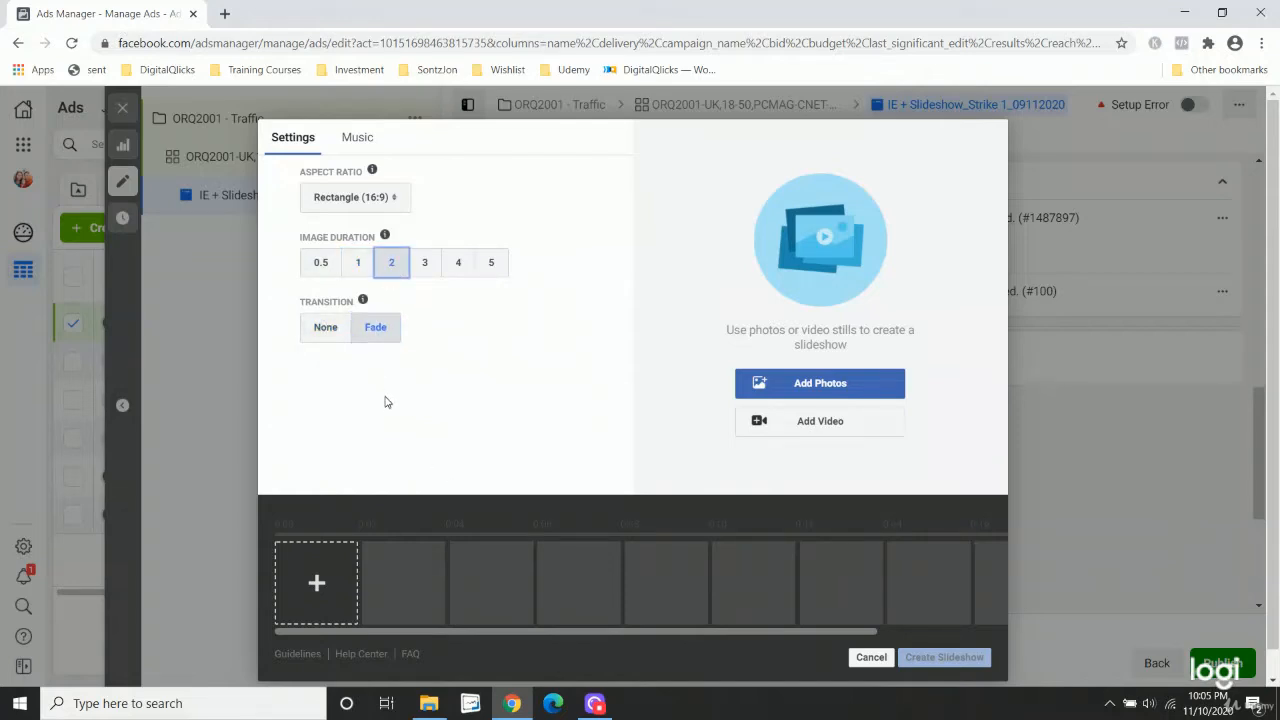
Add the account image of the man wearing a VR headset and the 1480 × 940 Oculus headset image as the first two slides.
left_click(336, 565)
left_click(586, 318)
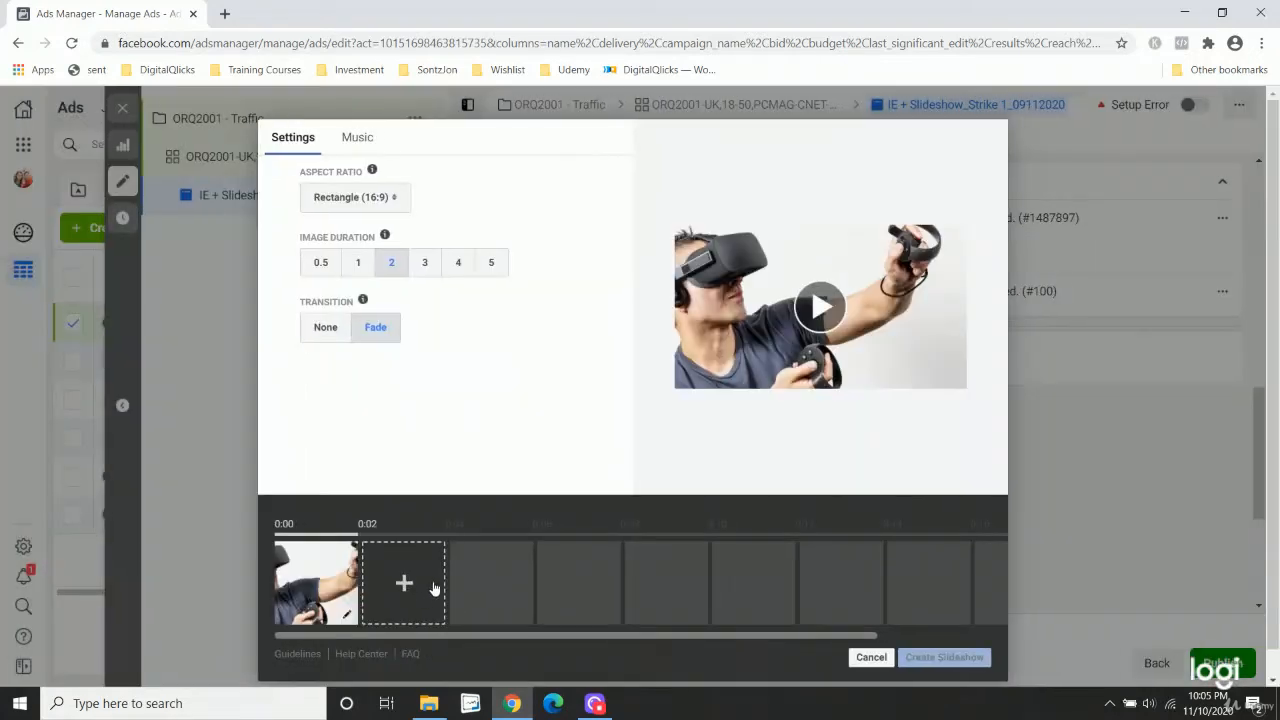
left_click(426, 585)
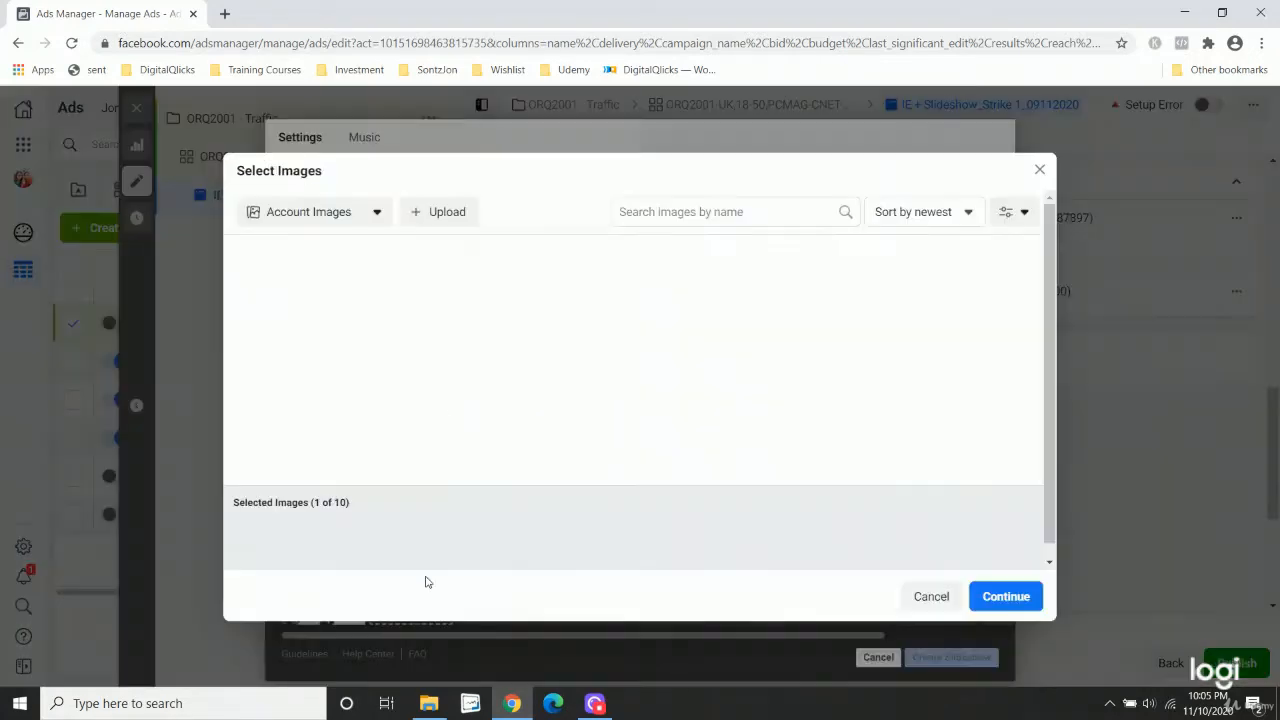
left_click(467, 300)
left_click(1004, 596)
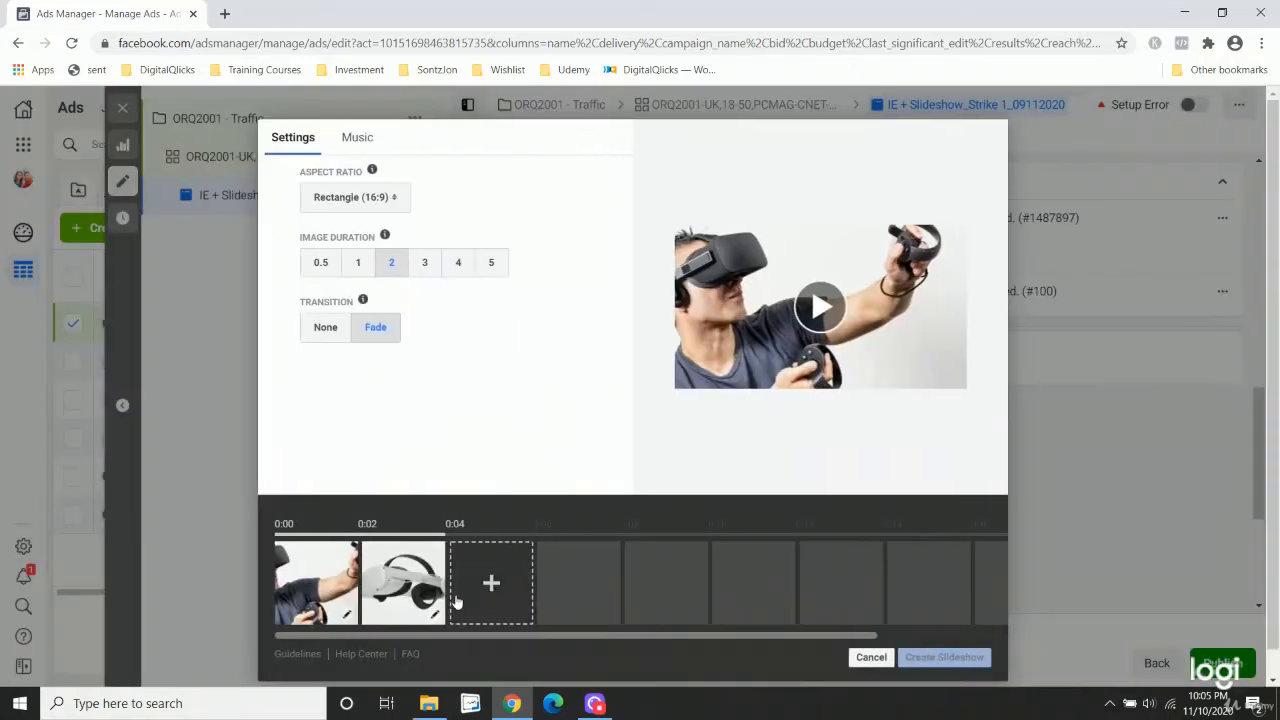
Add the 1280 × 1440 black Oculus headset image and the 1480 × 1920 white Oculus headset image as the third and fourth slides.
left_click(508, 580)
left_click(385, 288)
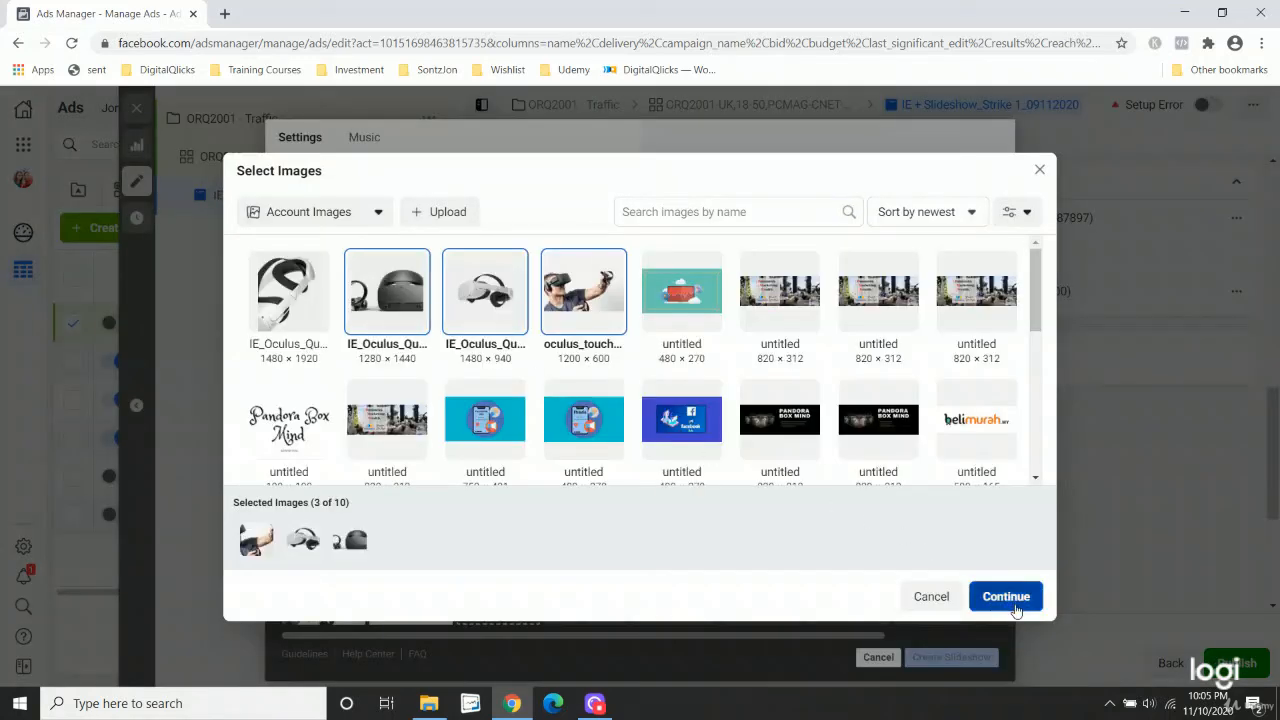
left_click(1005, 596)
left_click(582, 588)
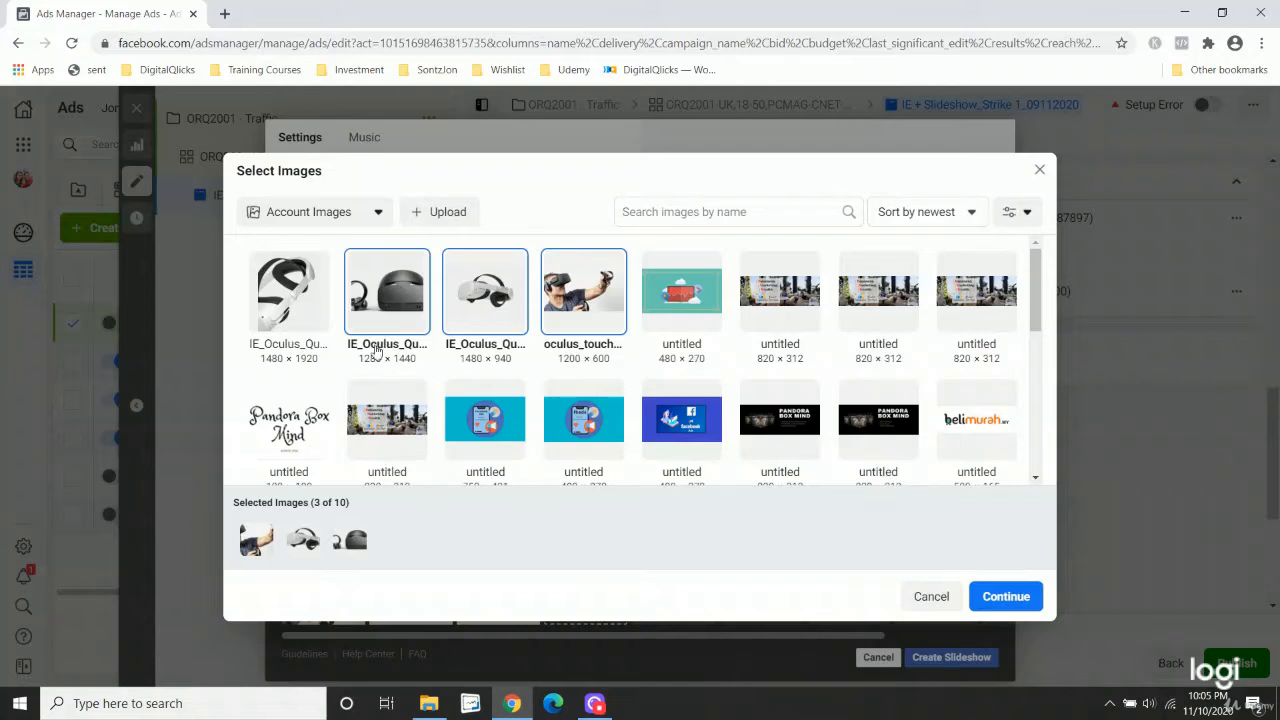
left_click(292, 305)
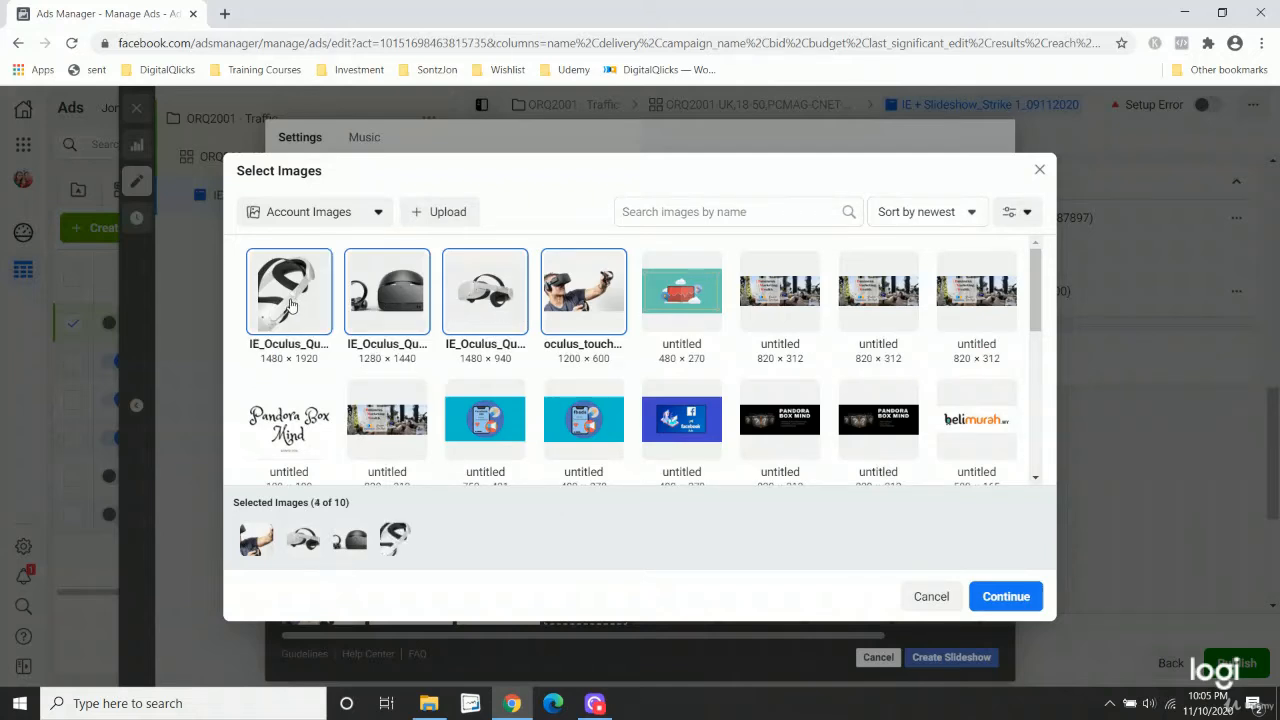
left_click(1005, 597)
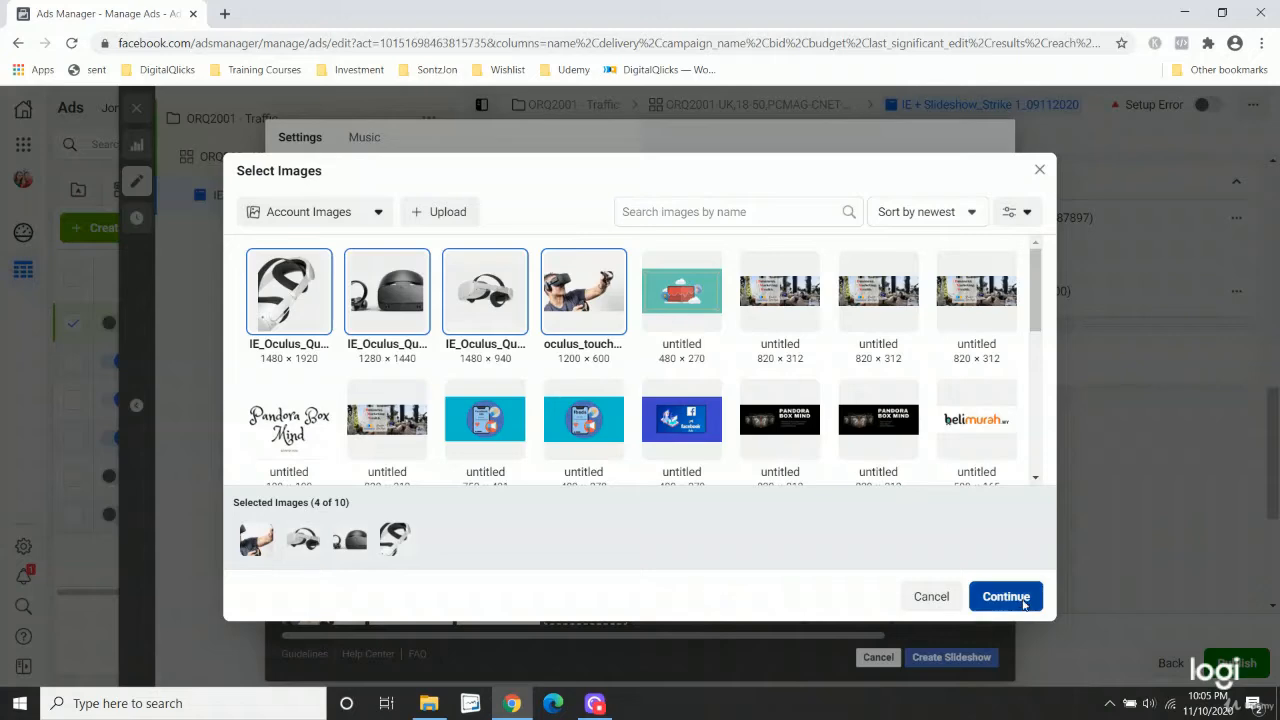
left_click(693, 581)
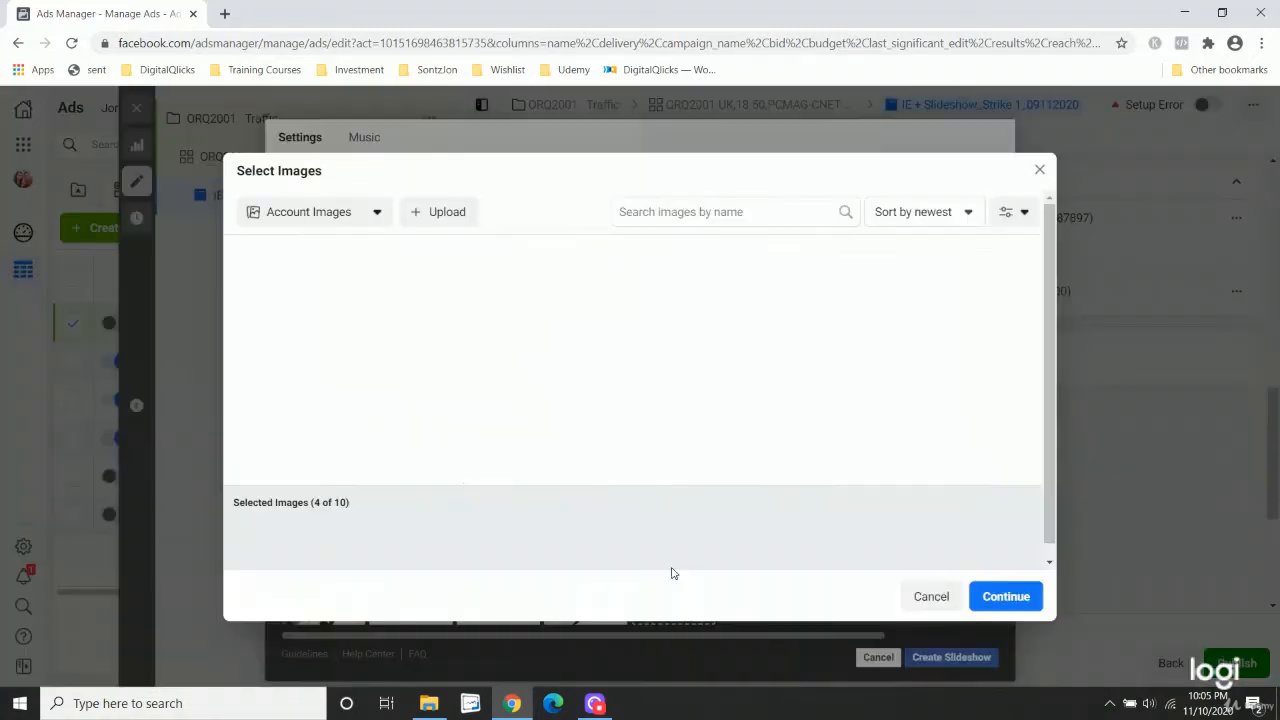
scroll(602, 316, "down", 2)
scroll(602, 316, "down", 1)
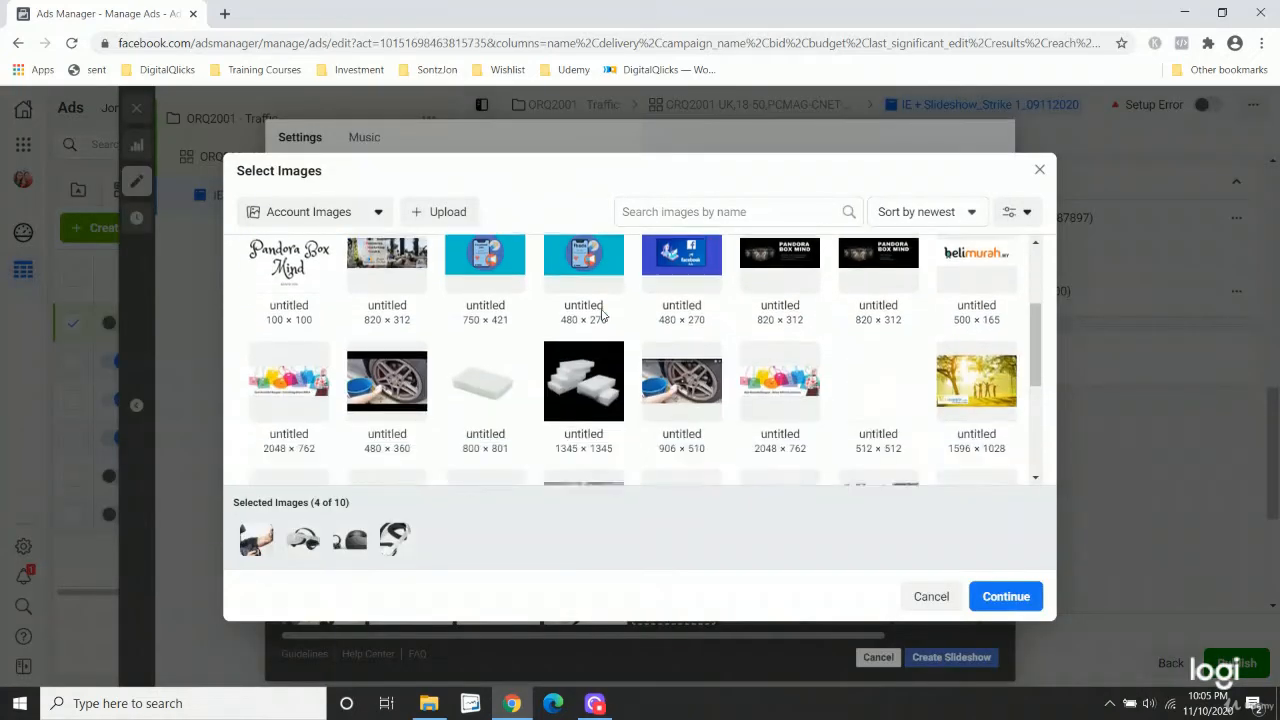
scroll(600, 318, "up", 2)
scroll(528, 297, "down", 1)
scroll(528, 297, "down", 2)
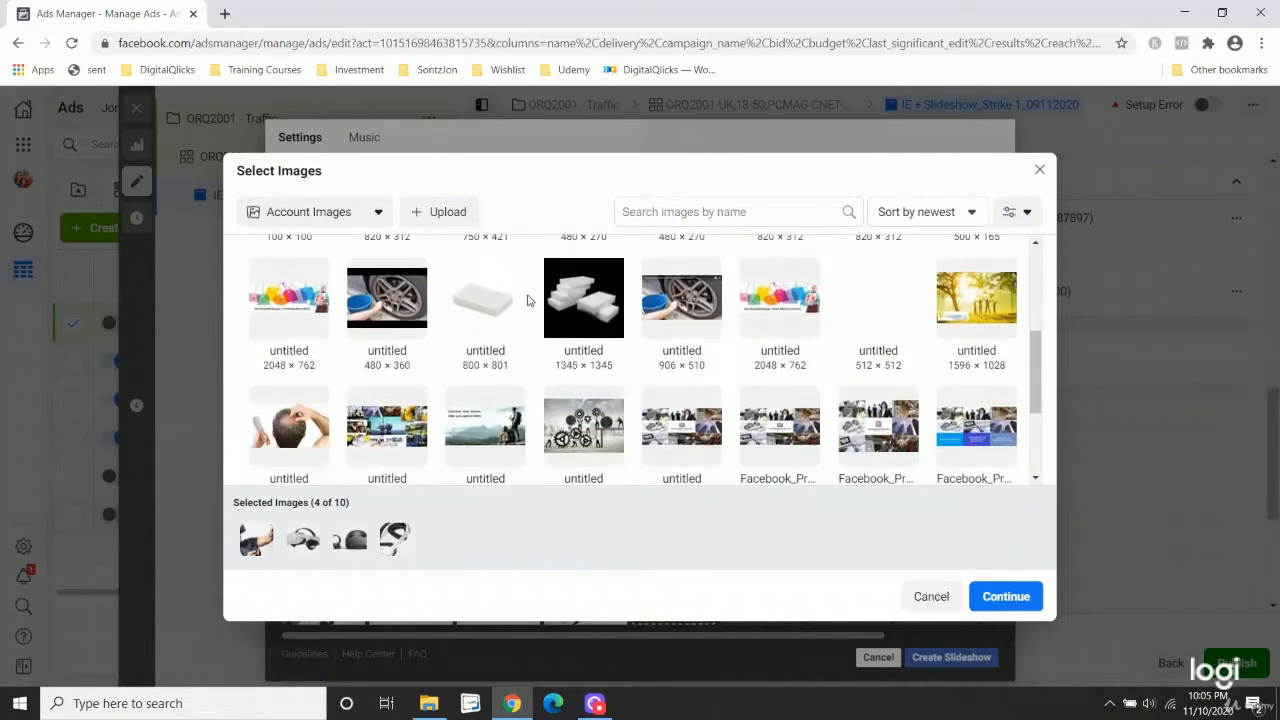
scroll(528, 297, "up", 3)
left_click(925, 596)
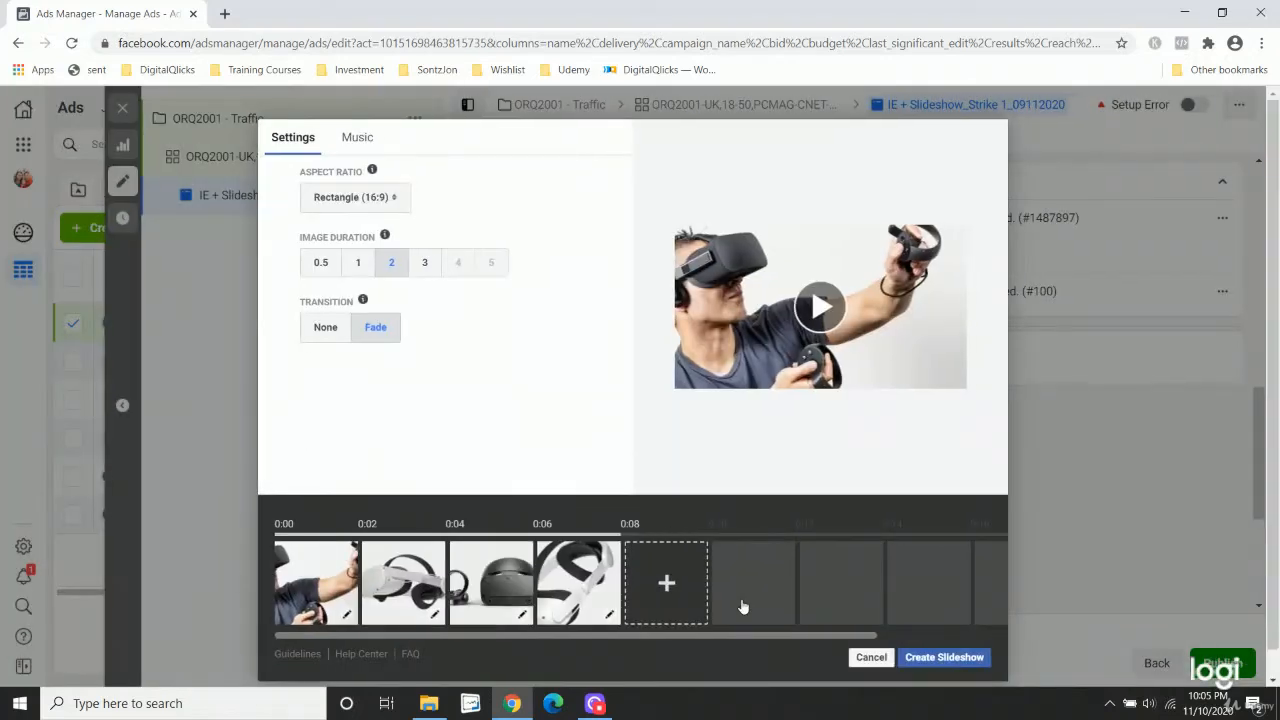
Create the slideshow from the four images and look through its ad preview across the feed, story and in-stream placements.
left_click(940, 658)
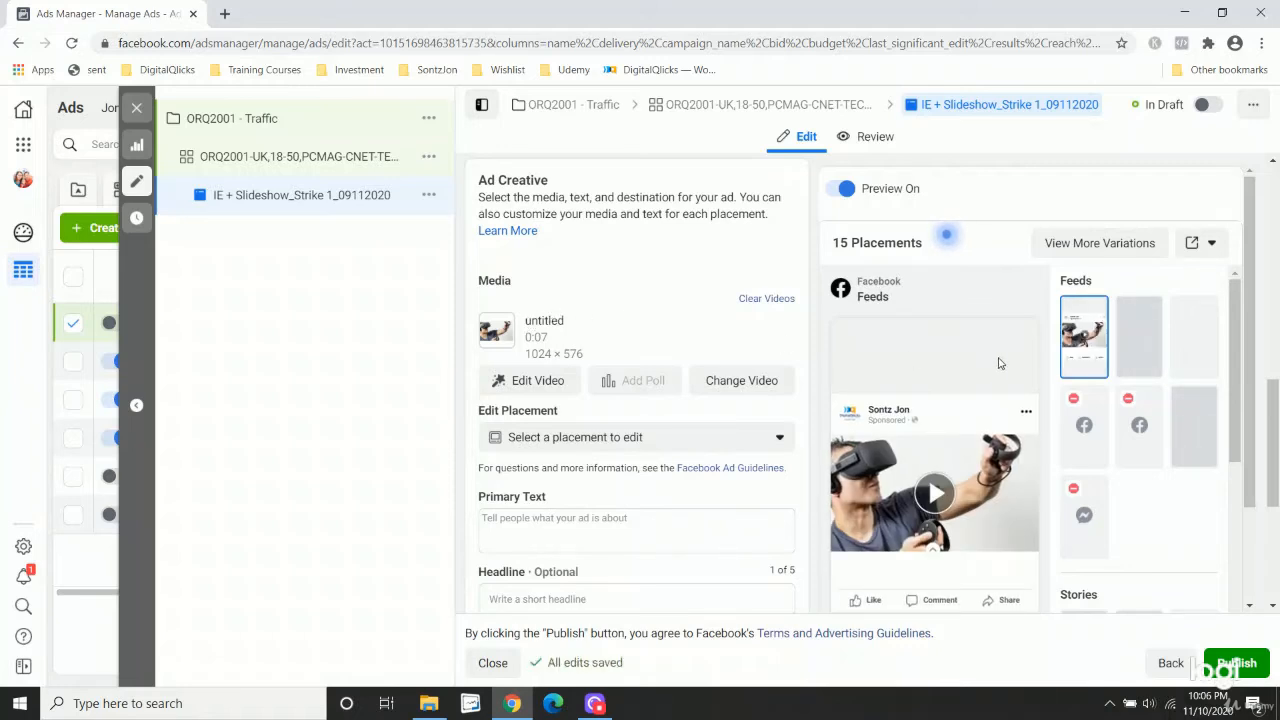
mouse_move(998, 363)
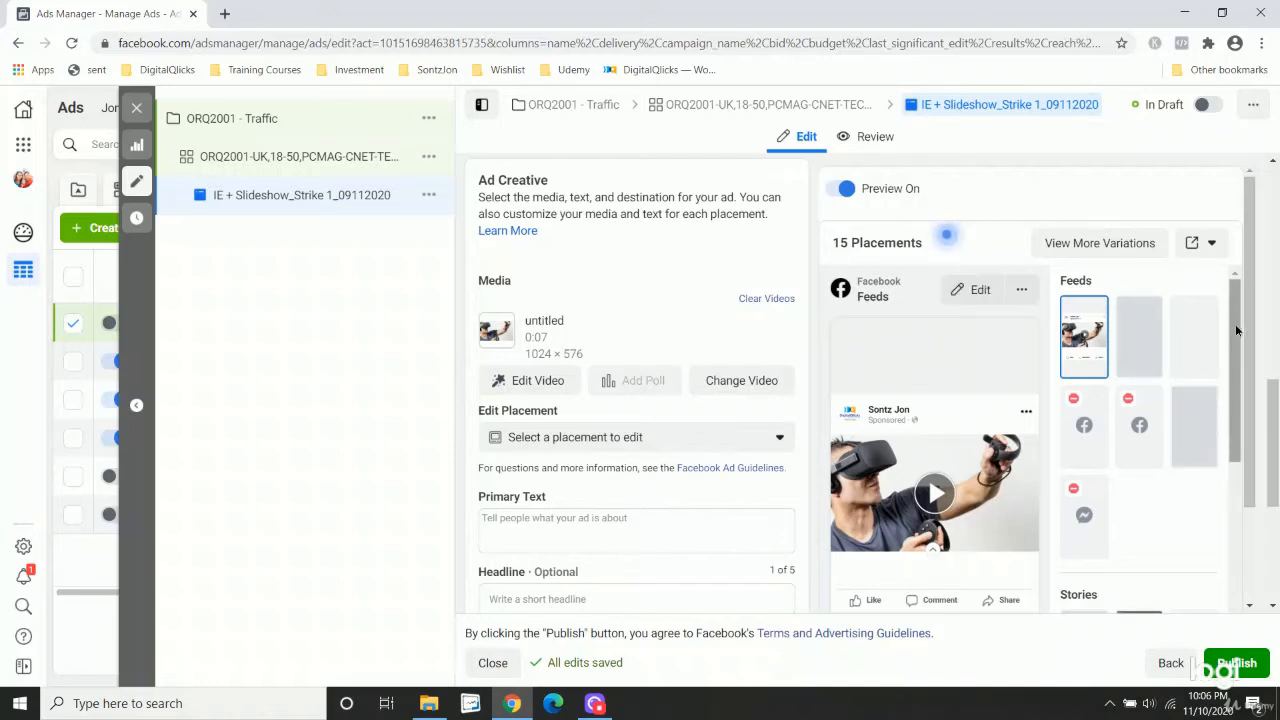
scroll(1236, 340, "down", 2)
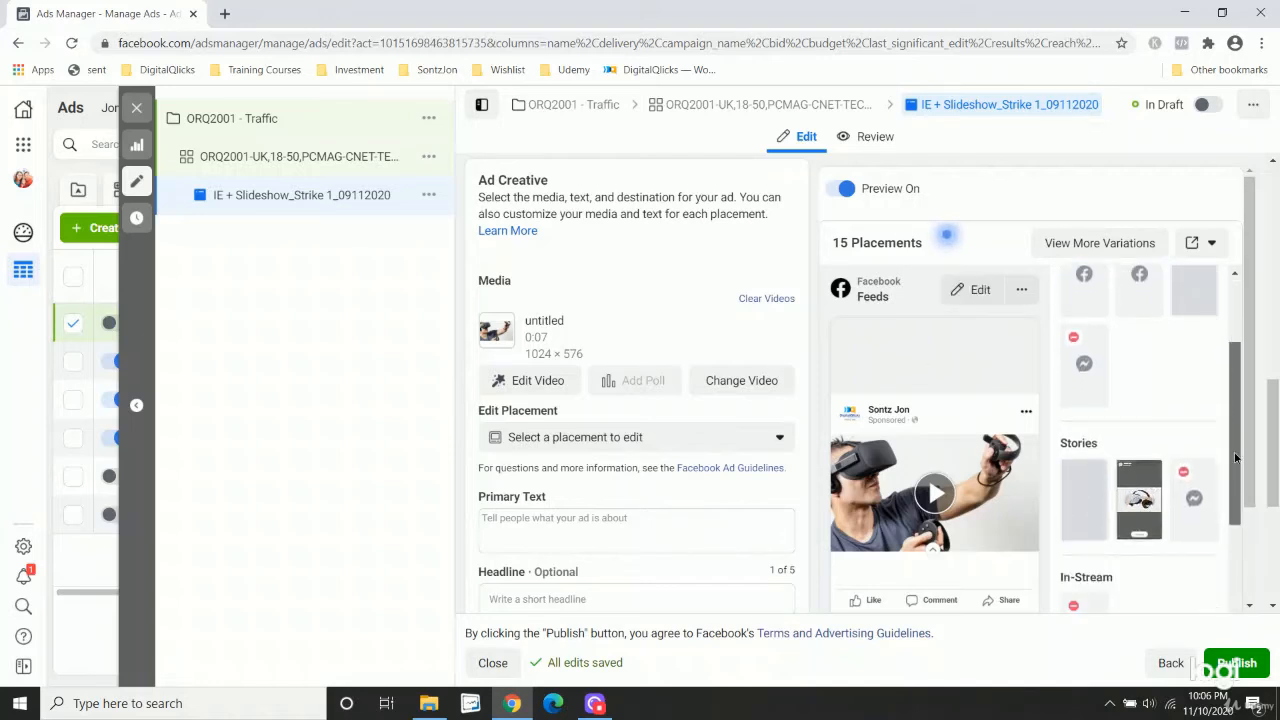
scroll(1236, 457, "down", 2)
scroll(1240, 400, "up", 4)
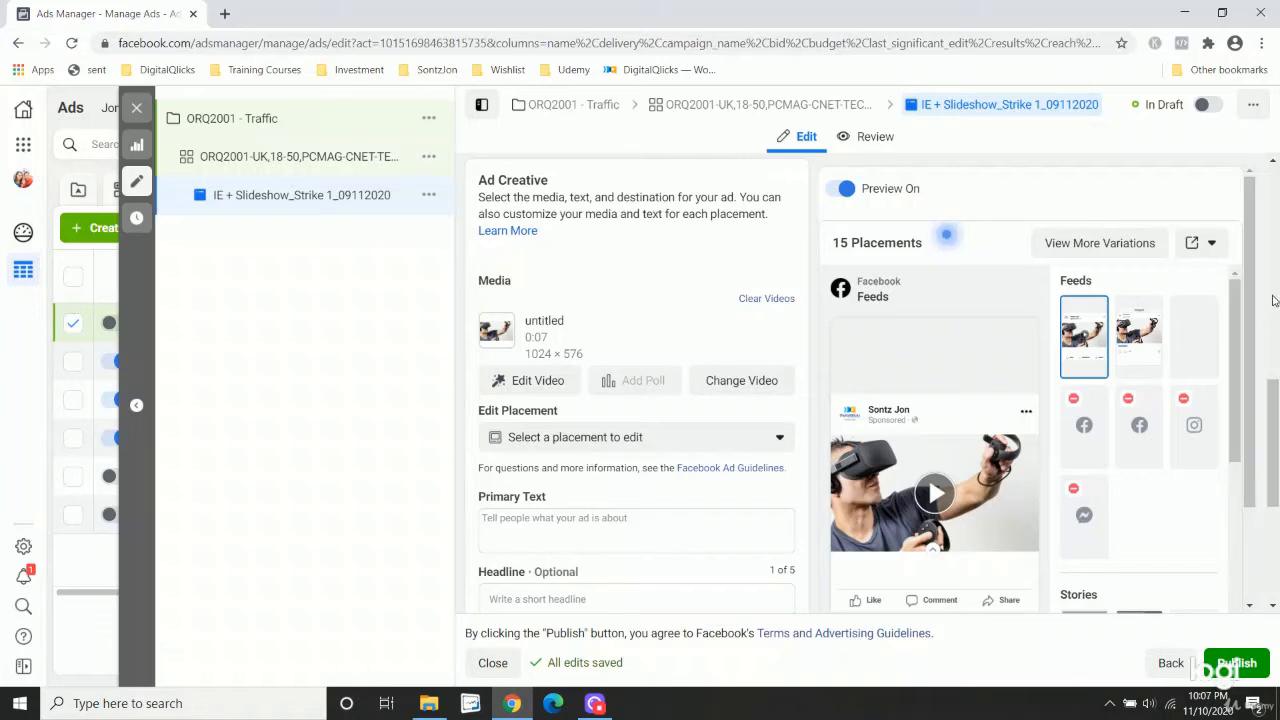
scroll(1250, 380, "down", 2)
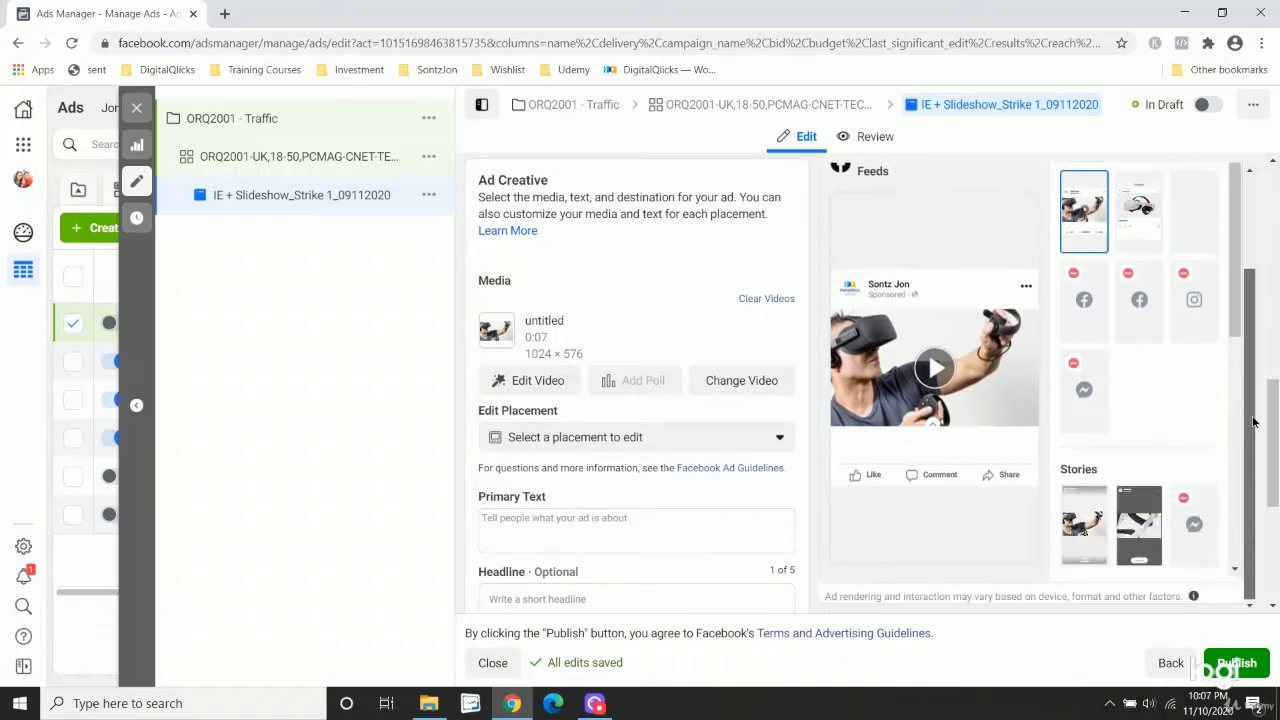
scroll(1253, 421, "up", 2)
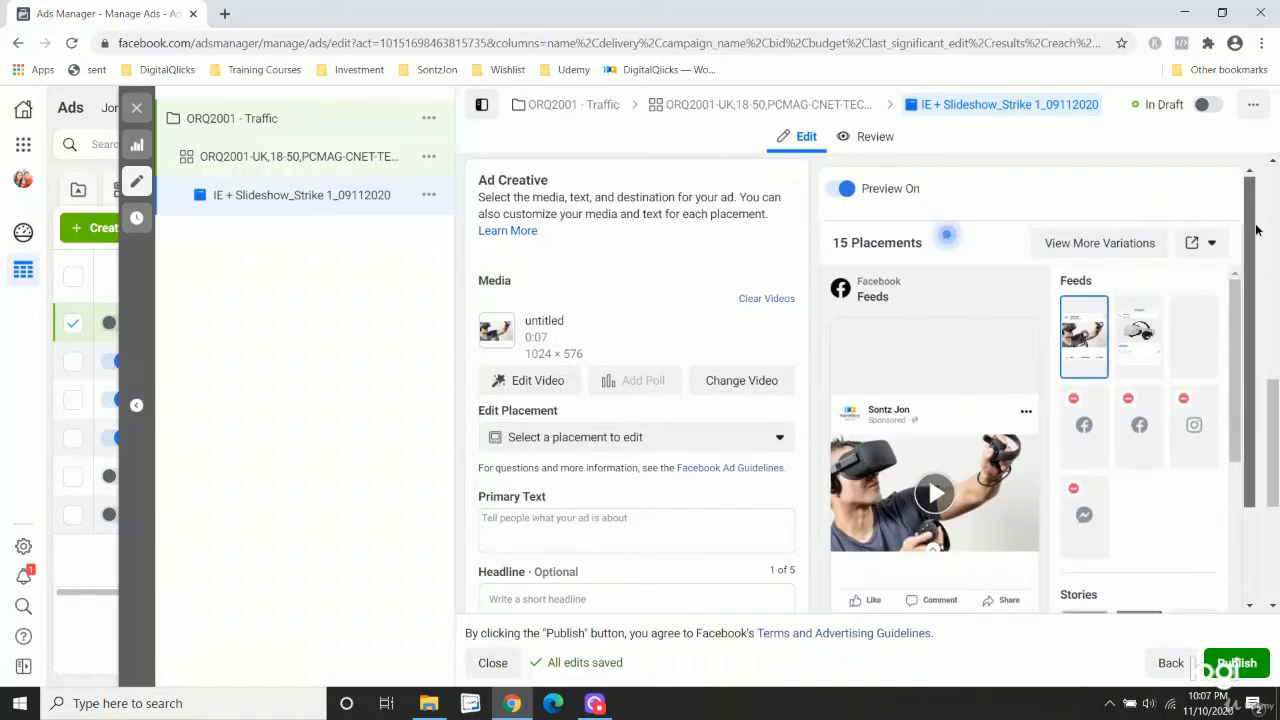
Reload the ad preview by switching it off and on, and check the options for previewing on a device.
left_click(846, 196)
left_click(845, 196)
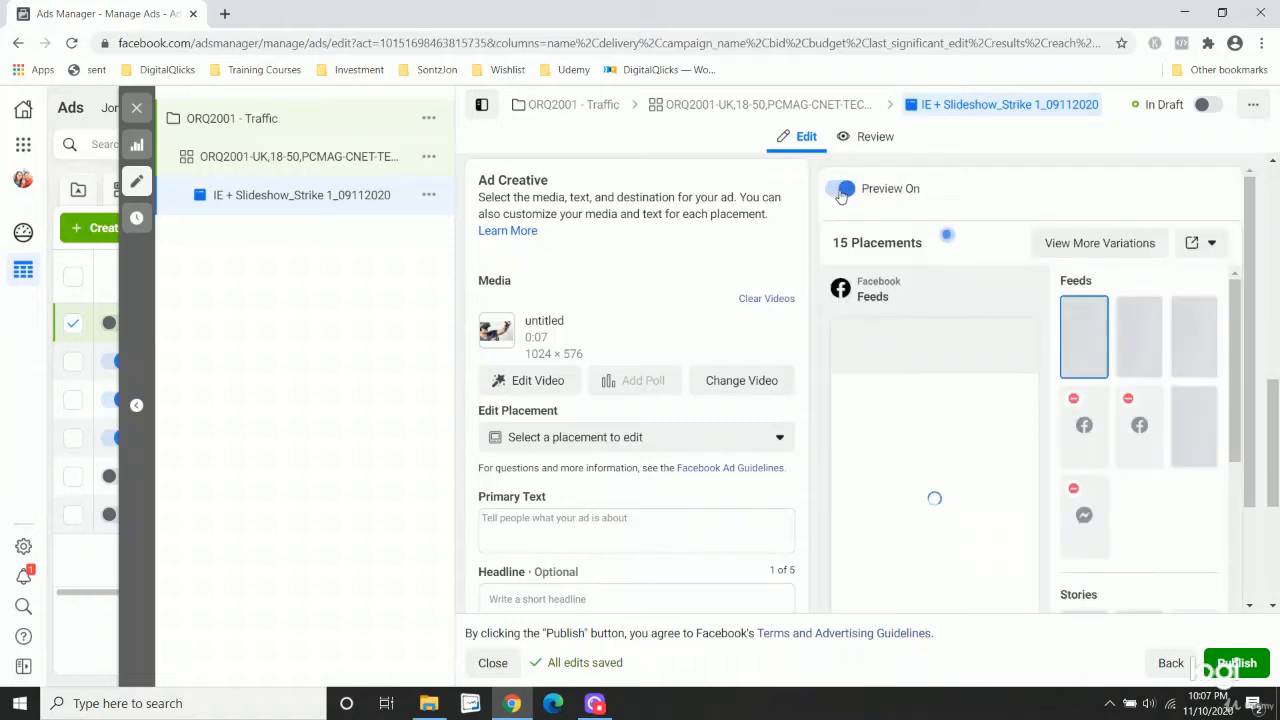
left_click(1211, 243)
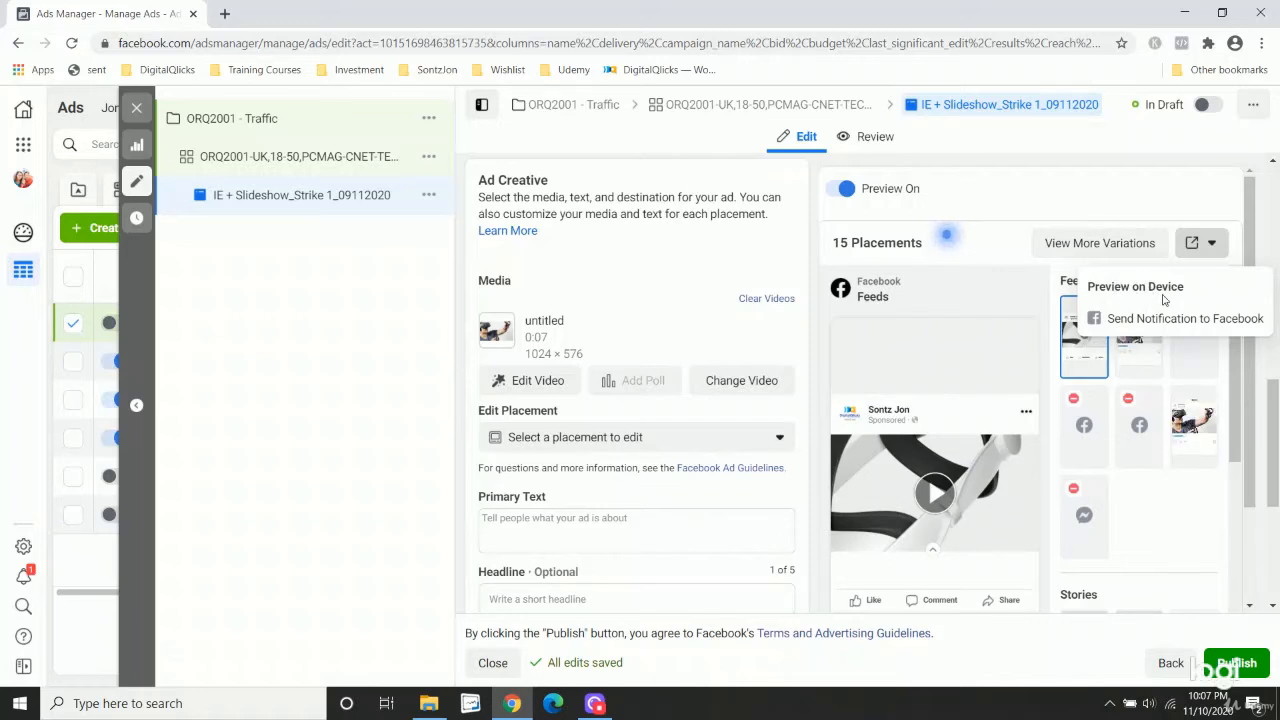
left_click(1084, 200)
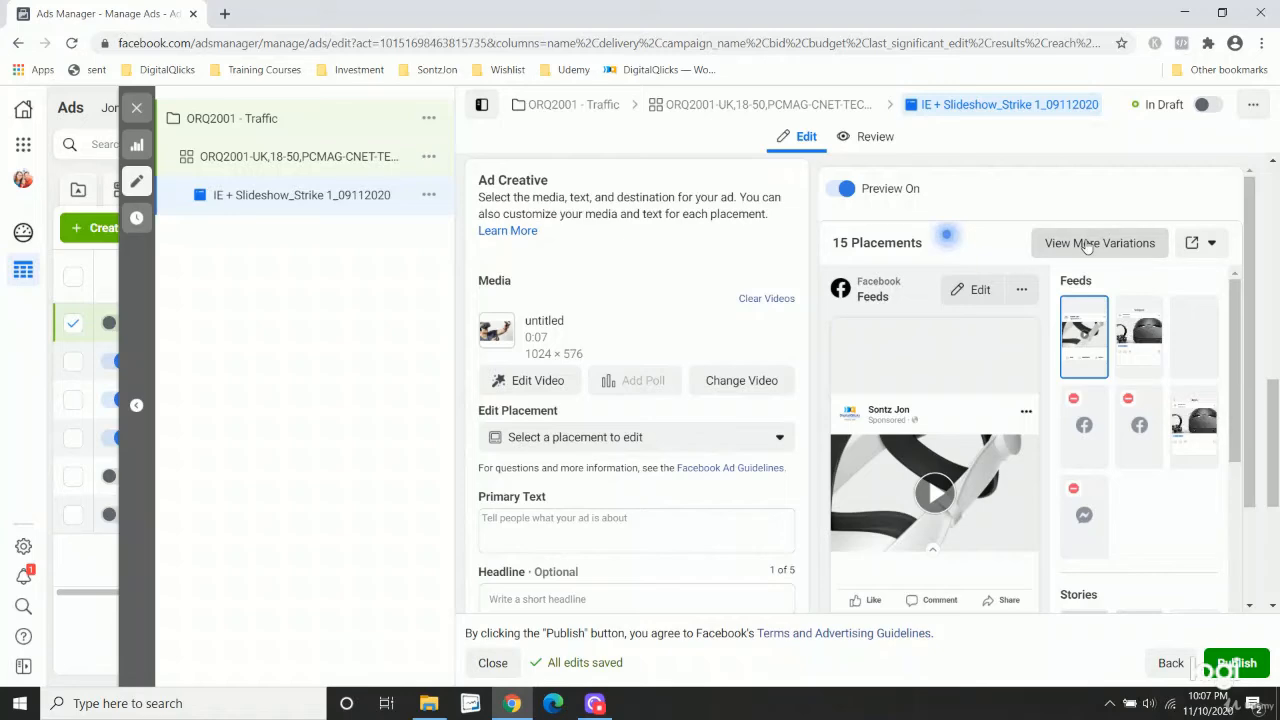
View all available placement variations and examine how the slideshow ad appears on Facebook, Instagram, Audience Network and Messenger.
left_click(1087, 243)
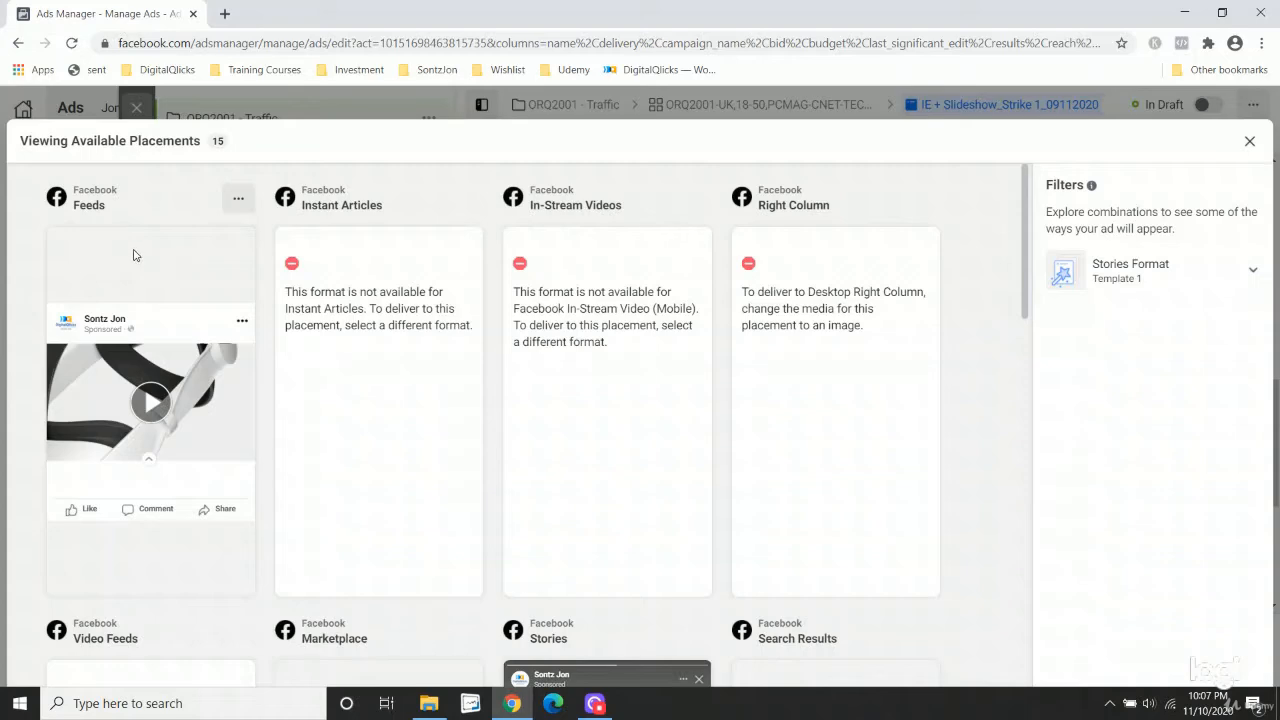
scroll(130, 257, "down", 2)
scroll(130, 257, "down", 1)
scroll(622, 431, "down", 1)
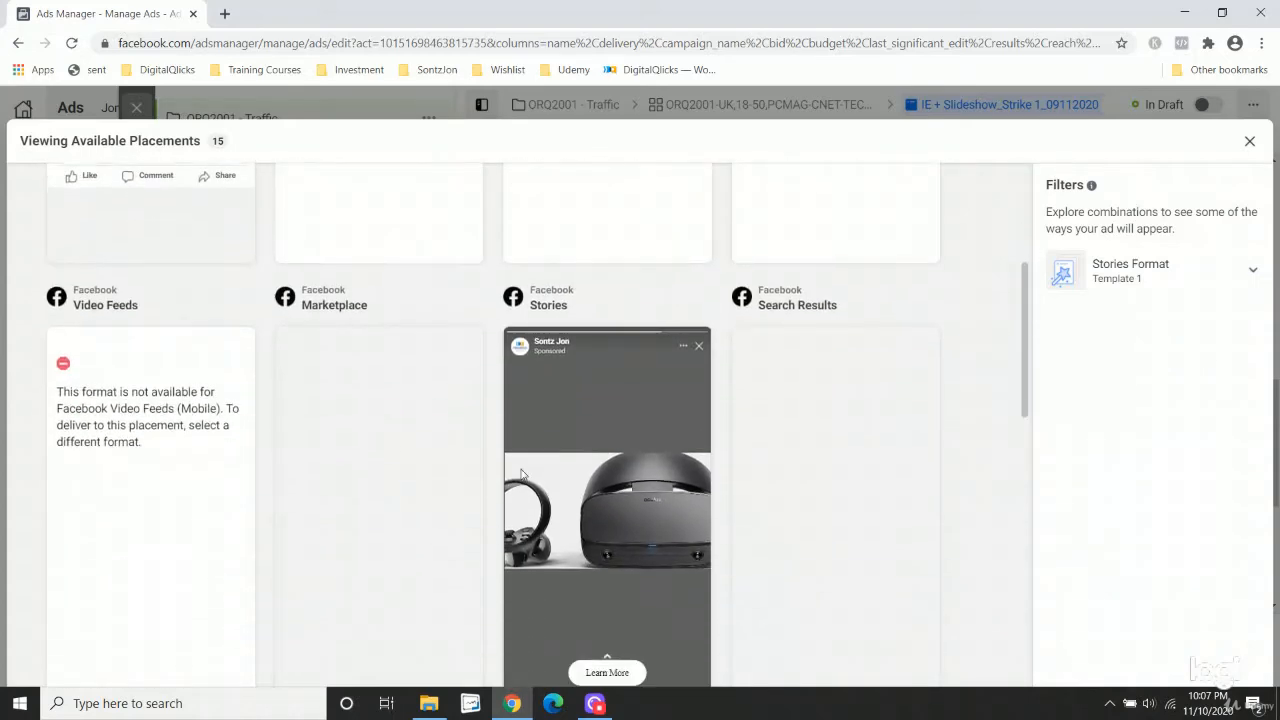
scroll(622, 431, "down", 5)
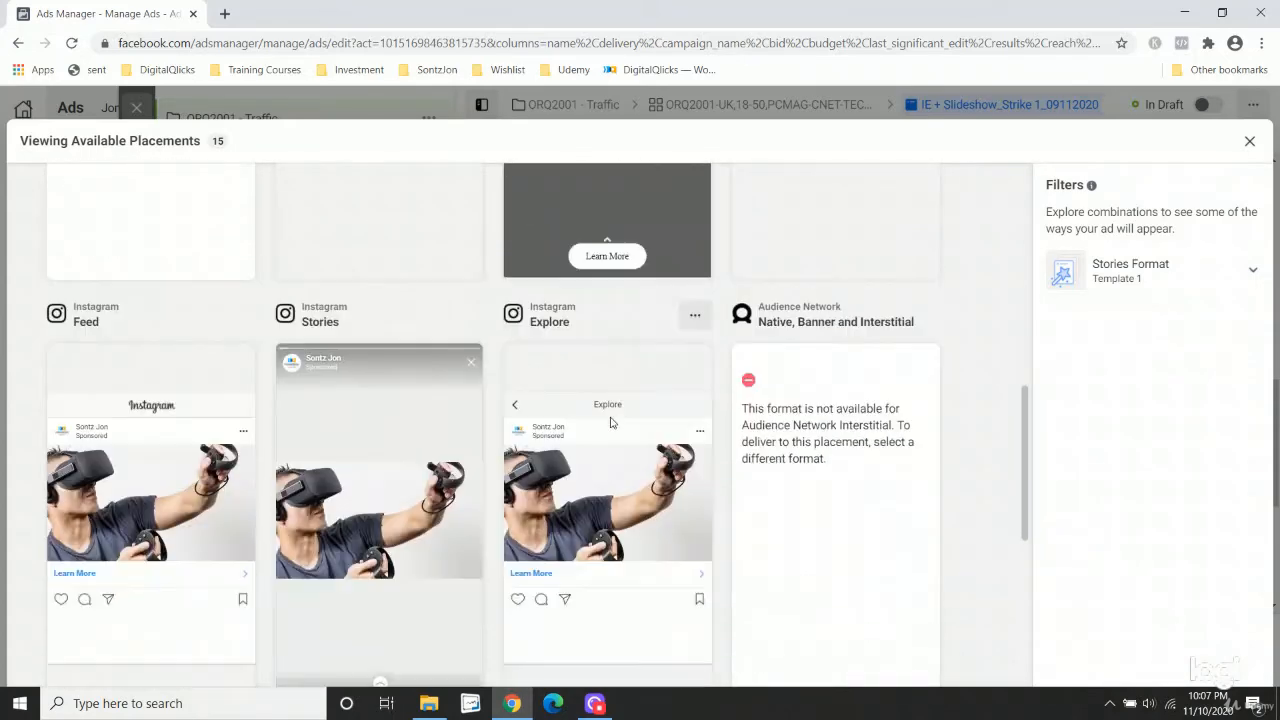
scroll(610, 421, "down", 2)
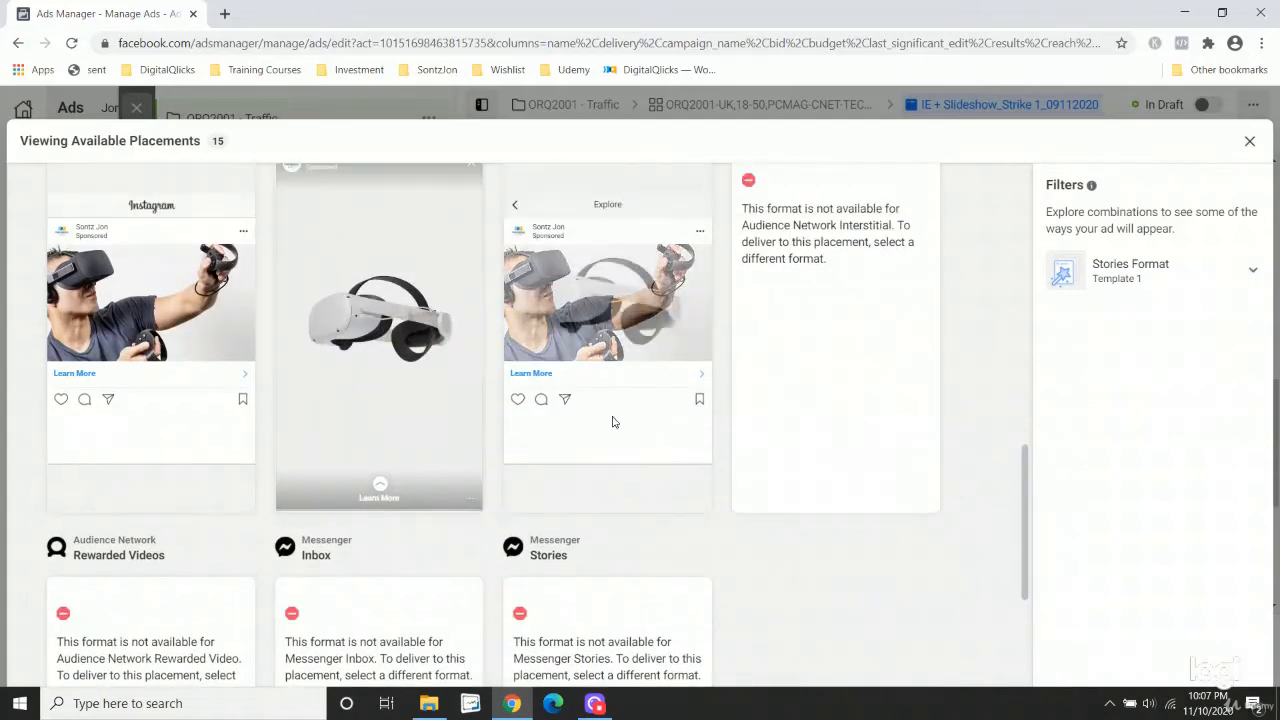
Examine the remaining Instagram, Audience Network, Messenger and Facebook placement previews and the In-Stream Videos preview options, and close the placements view.
scroll(610, 421, "up", 2)
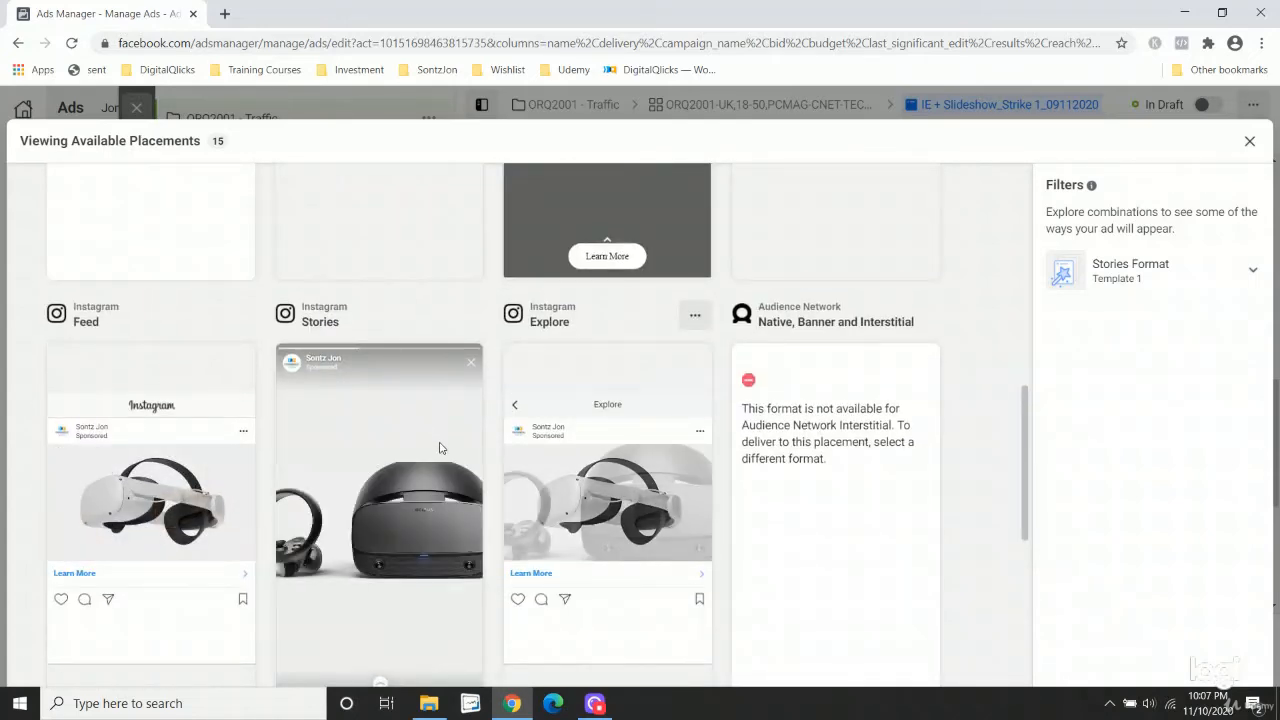
scroll(1008, 531, "down", 5)
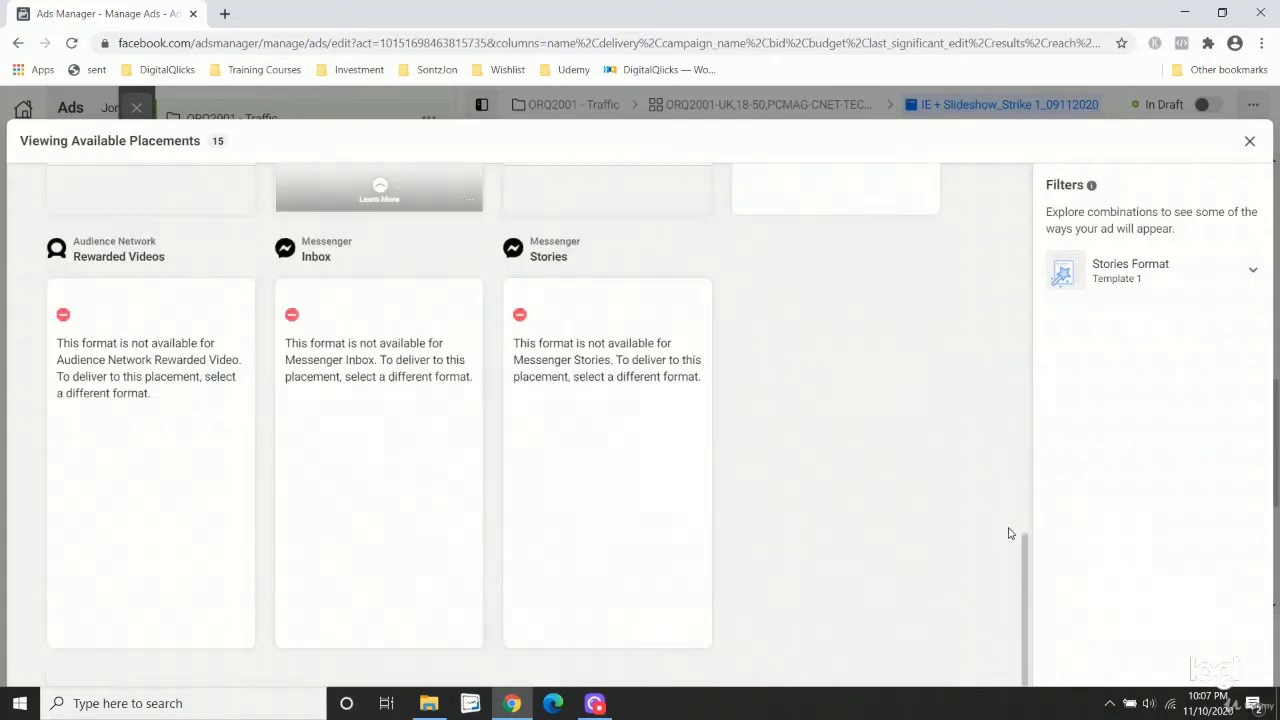
scroll(930, 530, "up", 3)
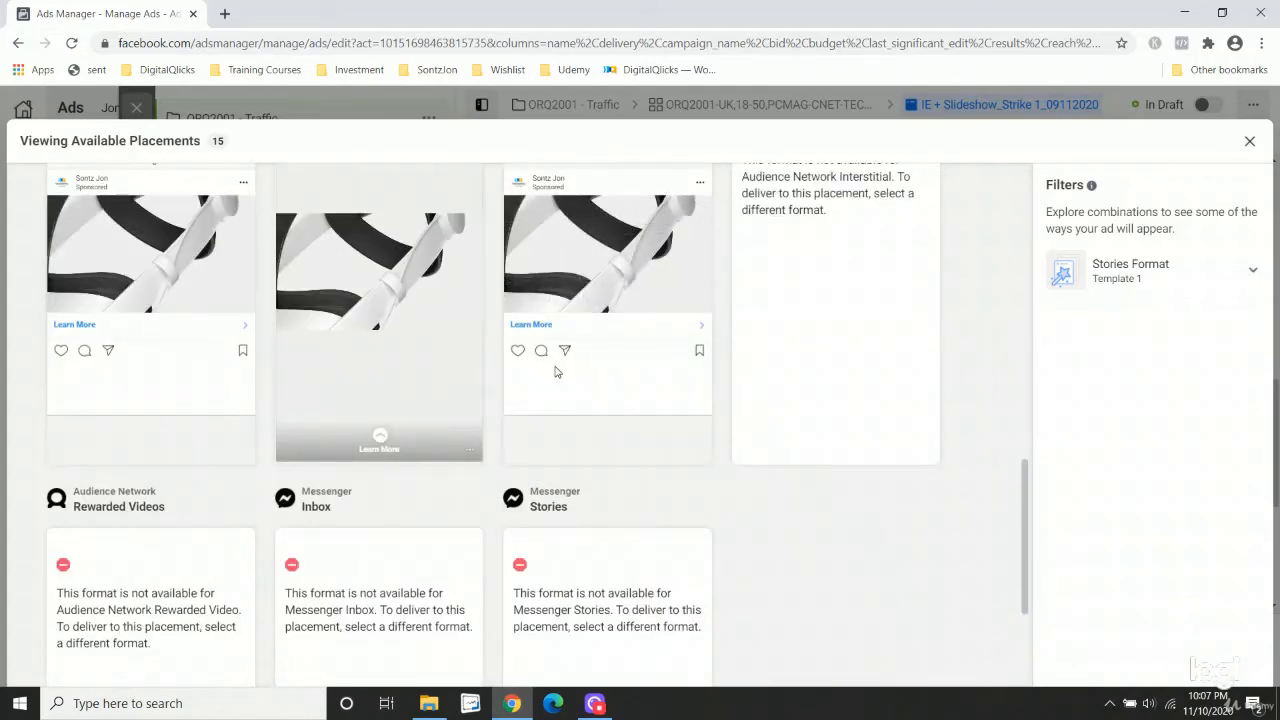
scroll(556, 372, "up", 5)
scroll(556, 372, "up", 4)
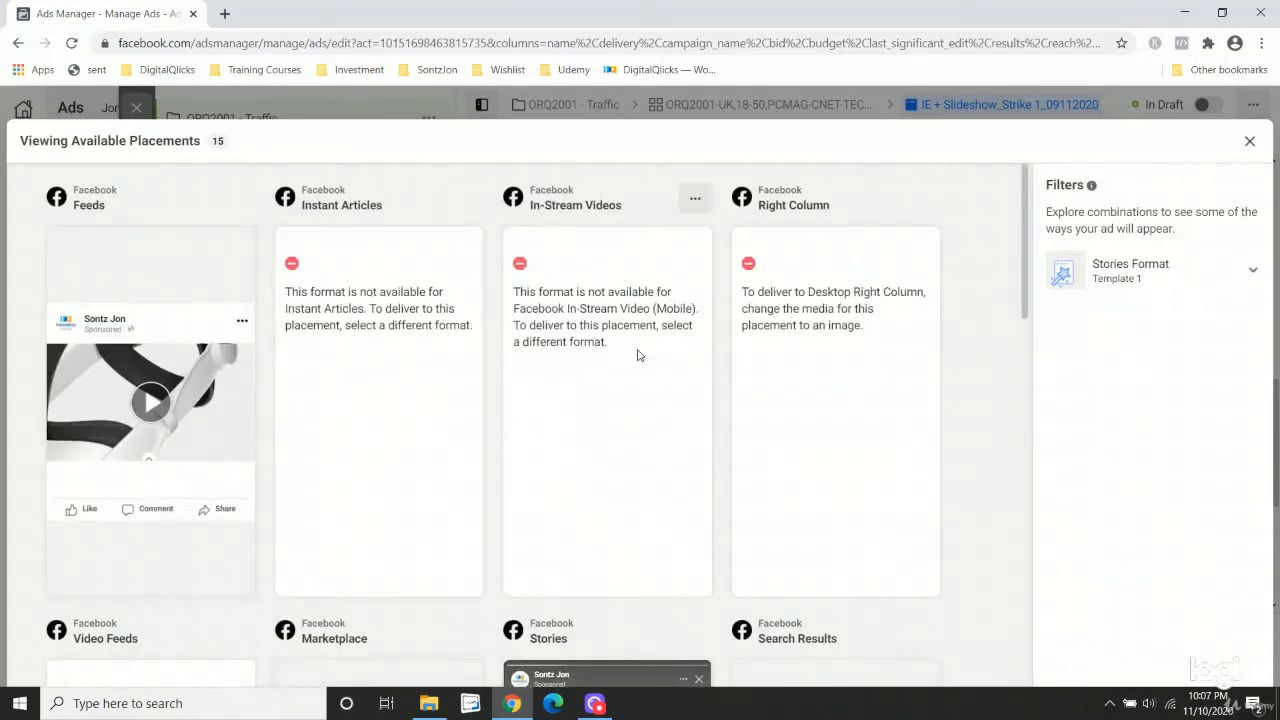
left_click(692, 210)
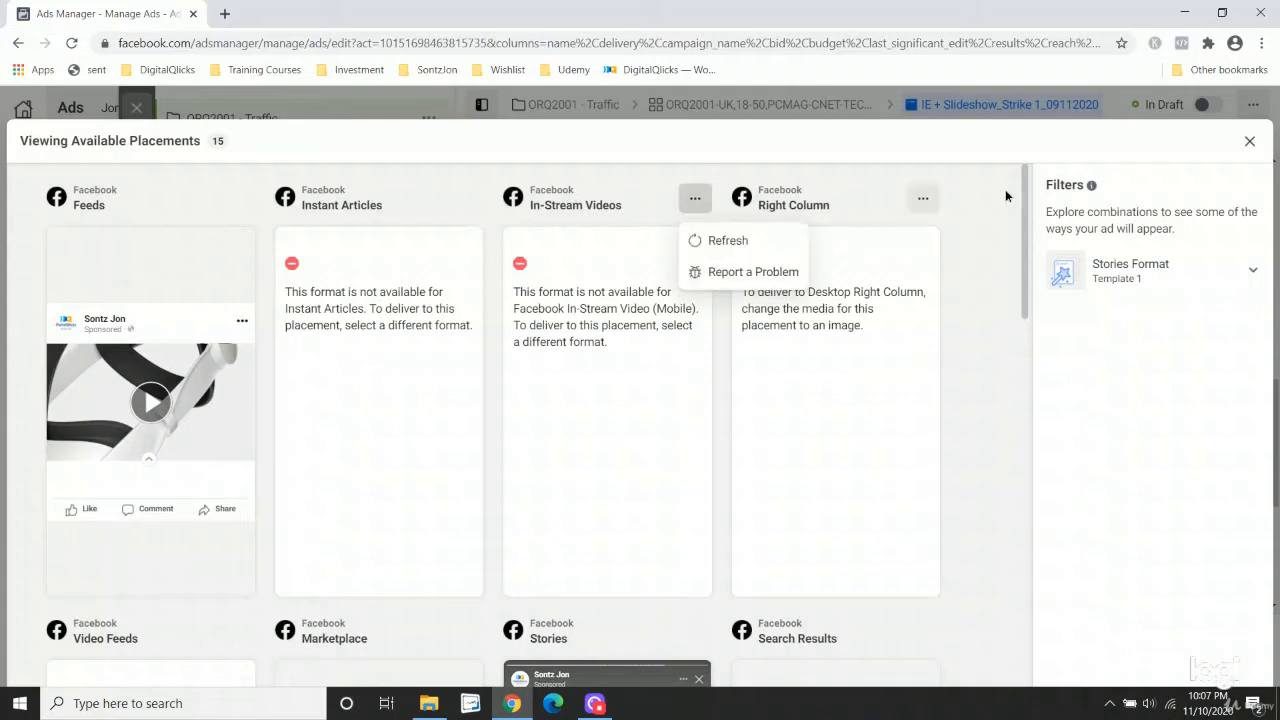
left_click(1249, 141)
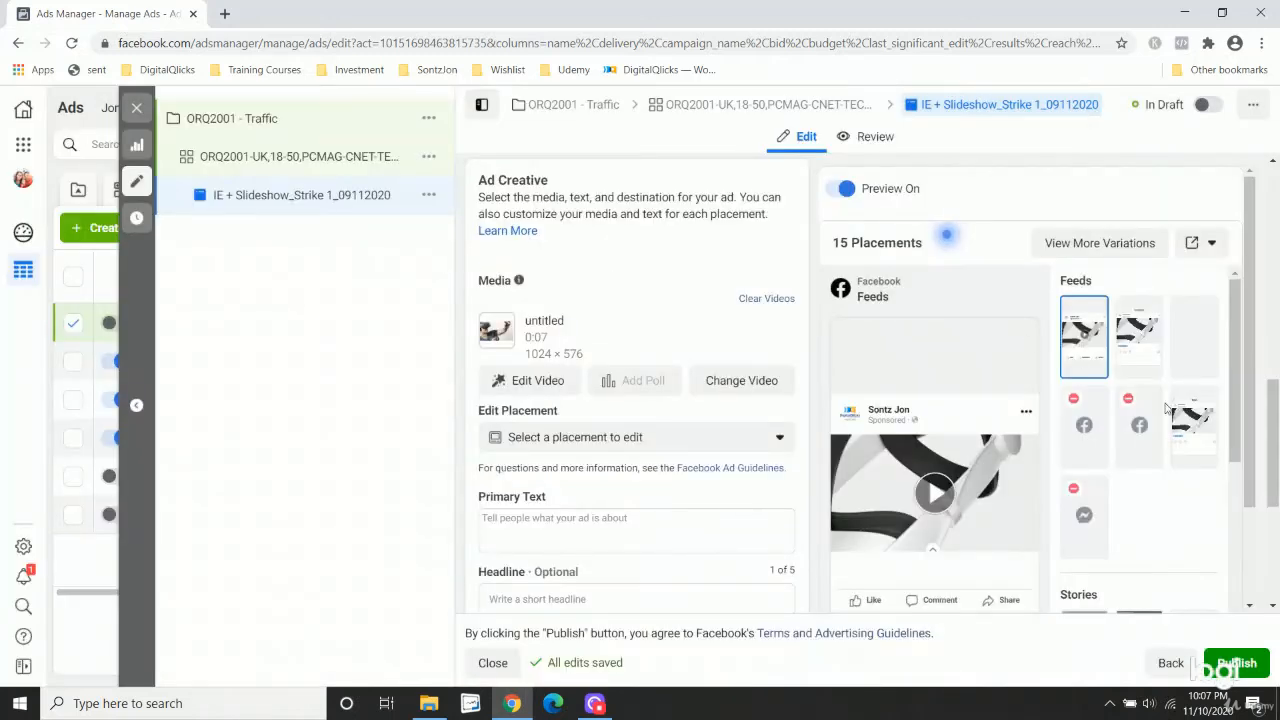
Enter "360 degree gaming experience" as the primary text in the ad creative, correcting the spelling of "degree".
scroll(1146, 417, "down", 4)
scroll(1146, 417, "up", 4)
scroll(560, 365, "up", 3)
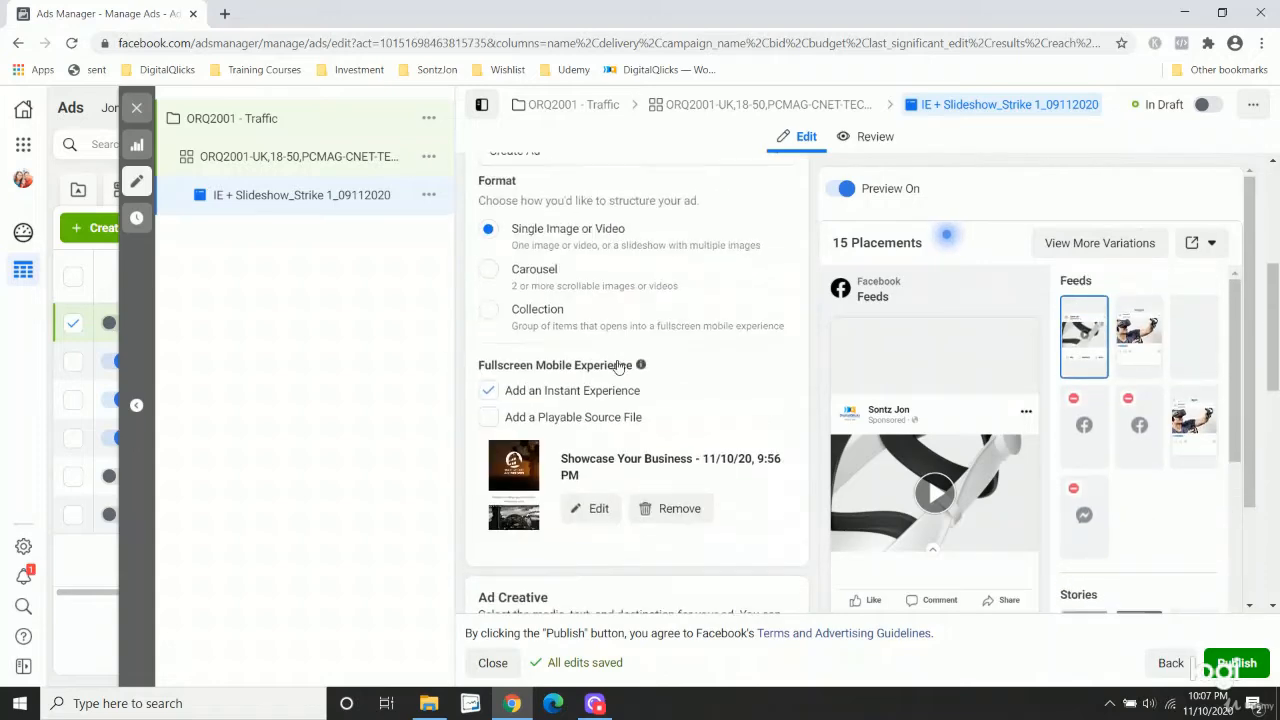
scroll(603, 370, "down", 7)
left_click(551, 365)
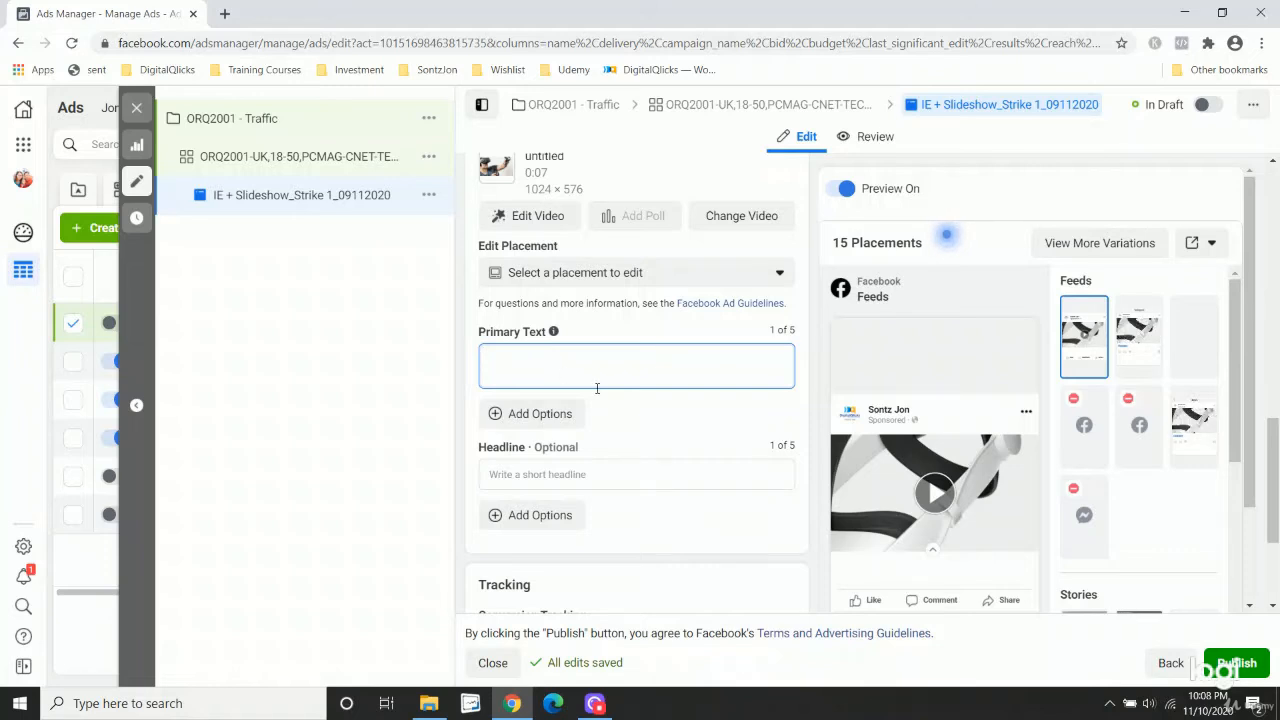
scroll(597, 389, "down", 1)
scroll(599, 388, "up", 1)
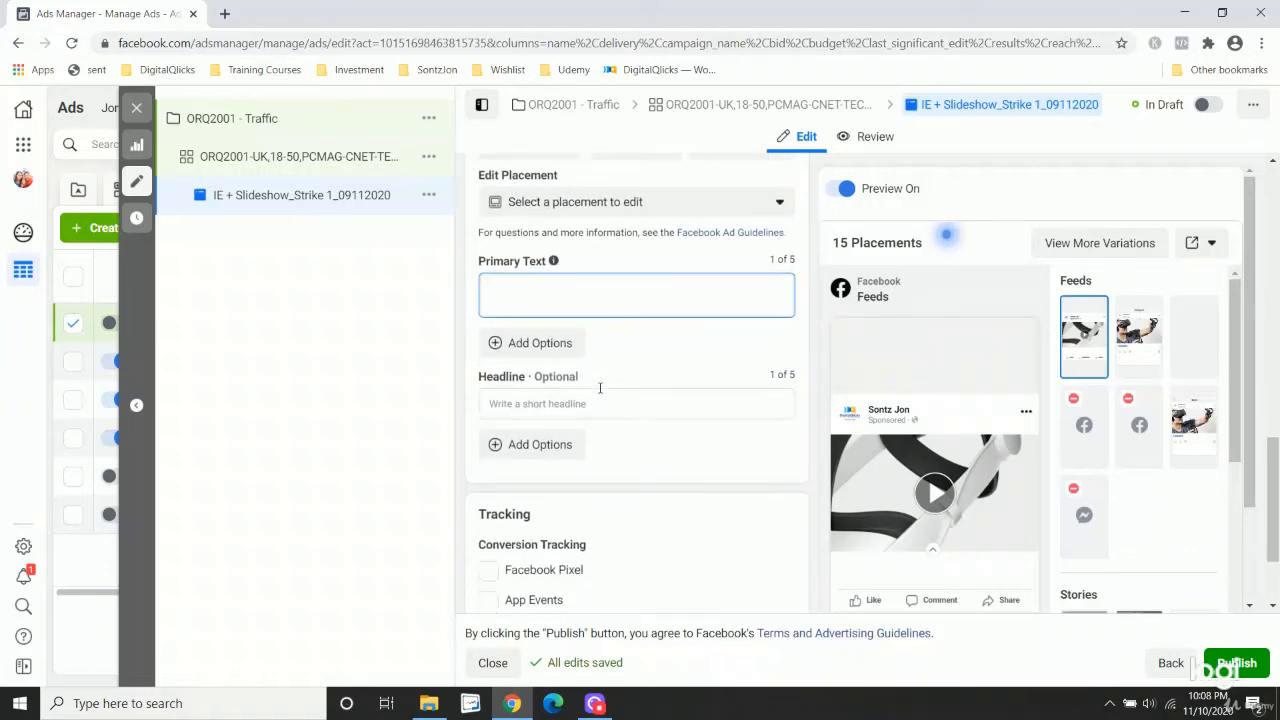
scroll(600, 388, "up", 1)
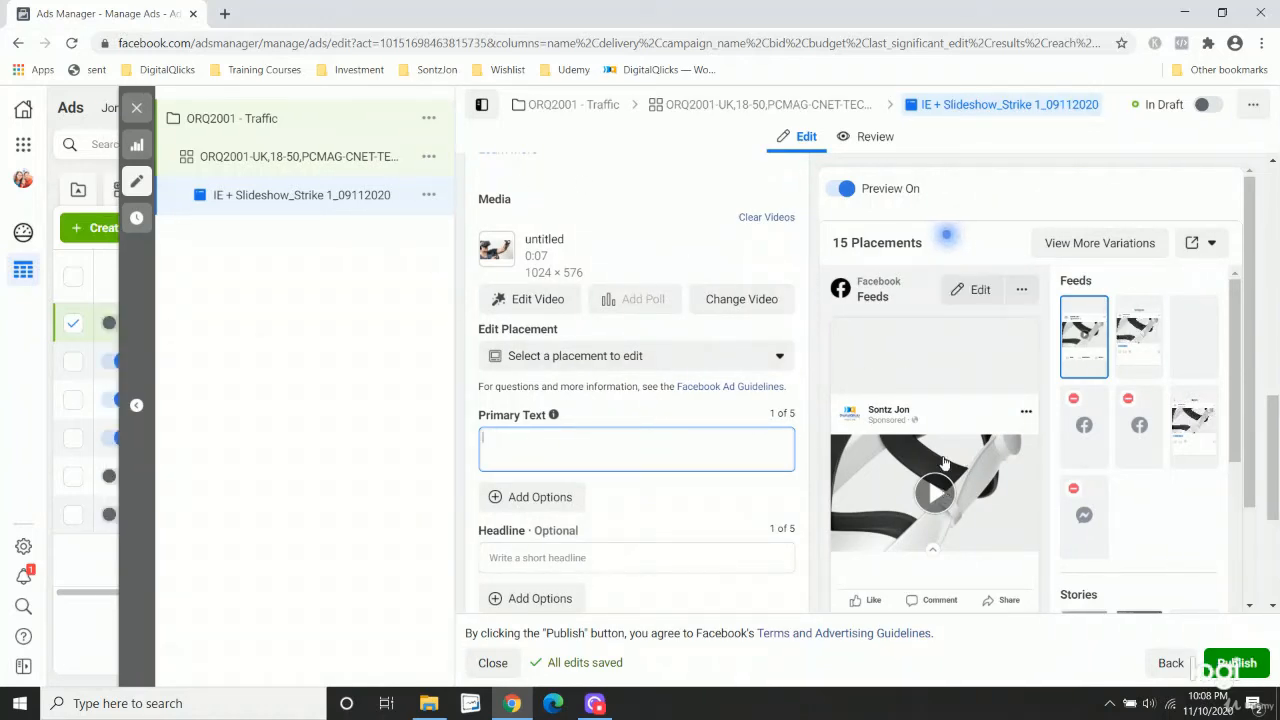
scroll(946, 435, "down", 1)
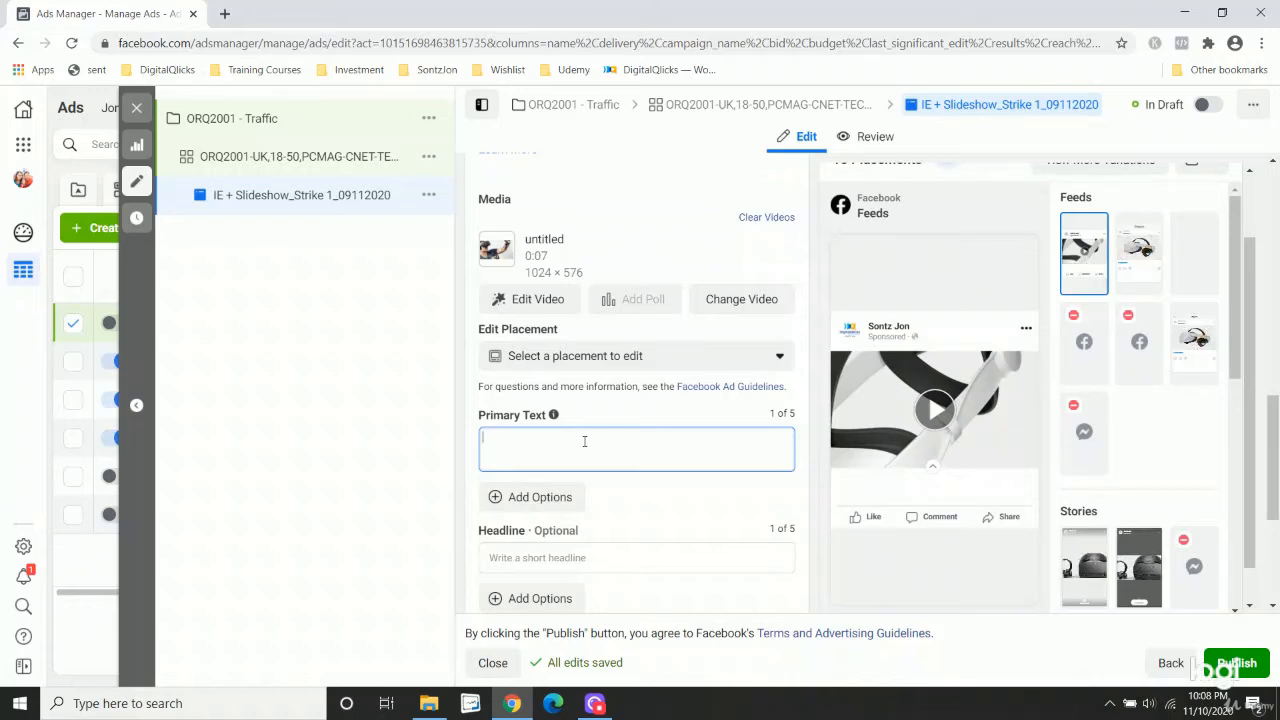
type("360")
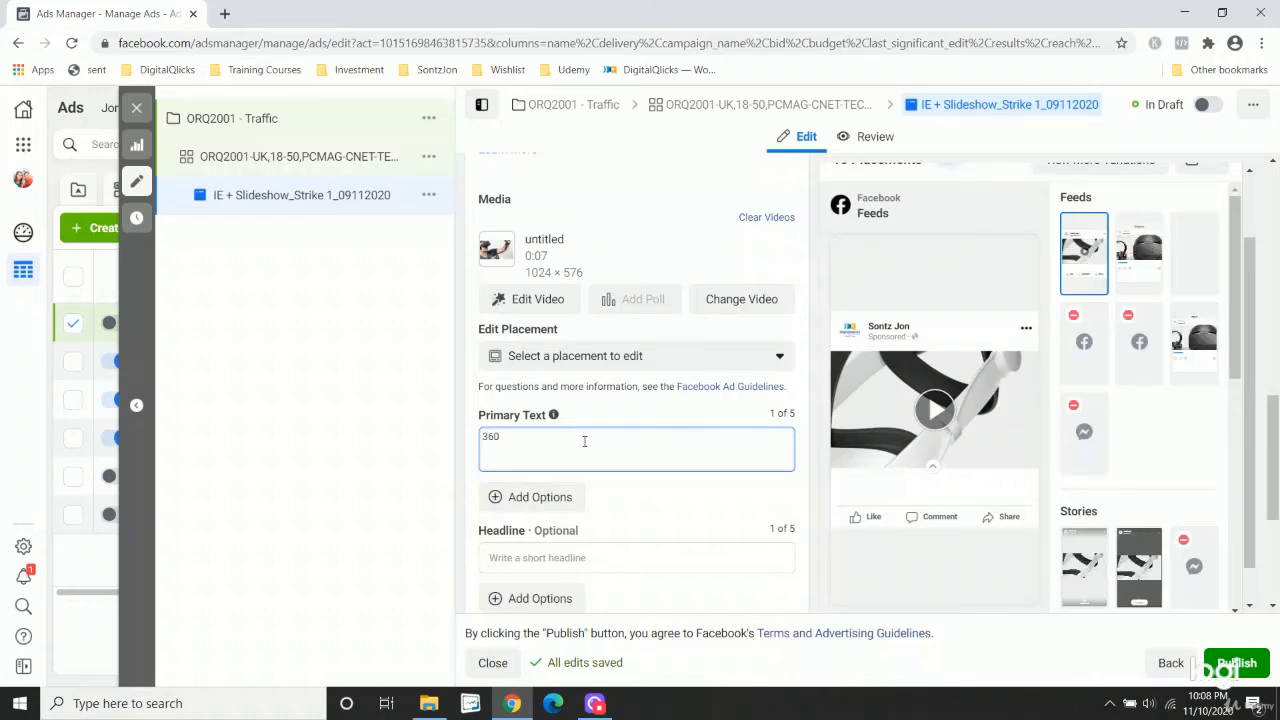
type(" deg")
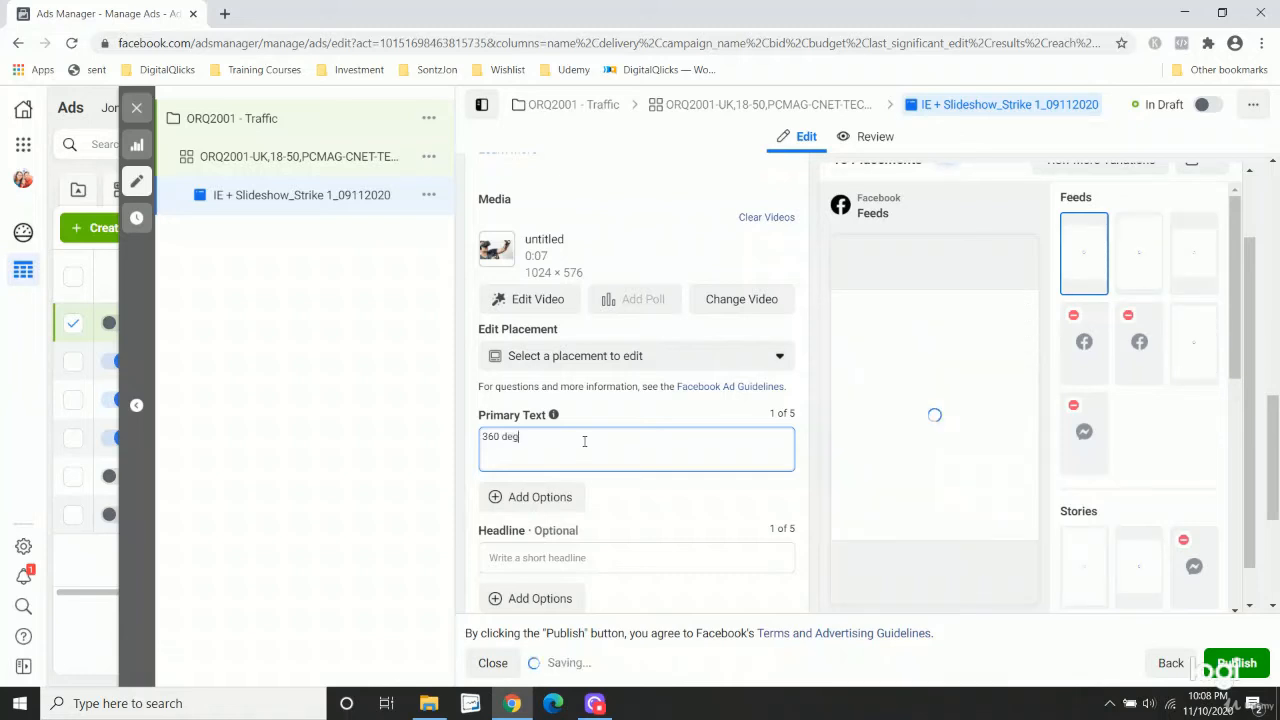
type("rees ")
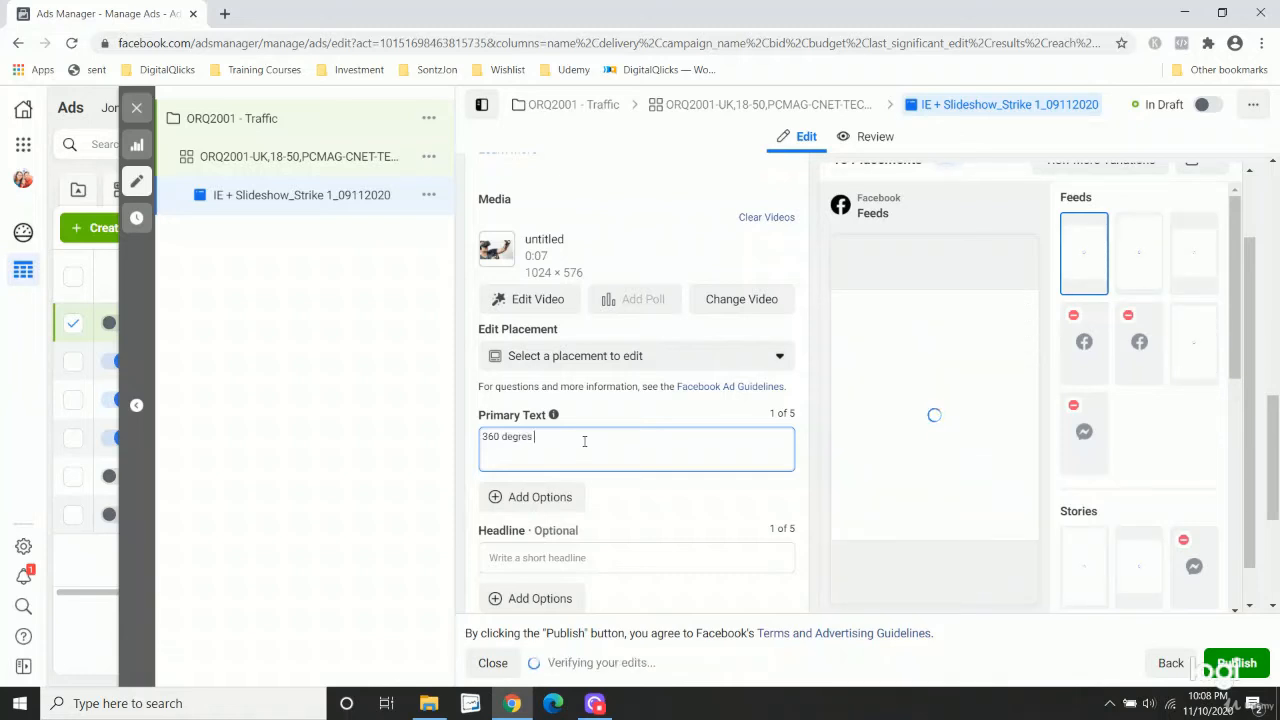
type("gaming ex")
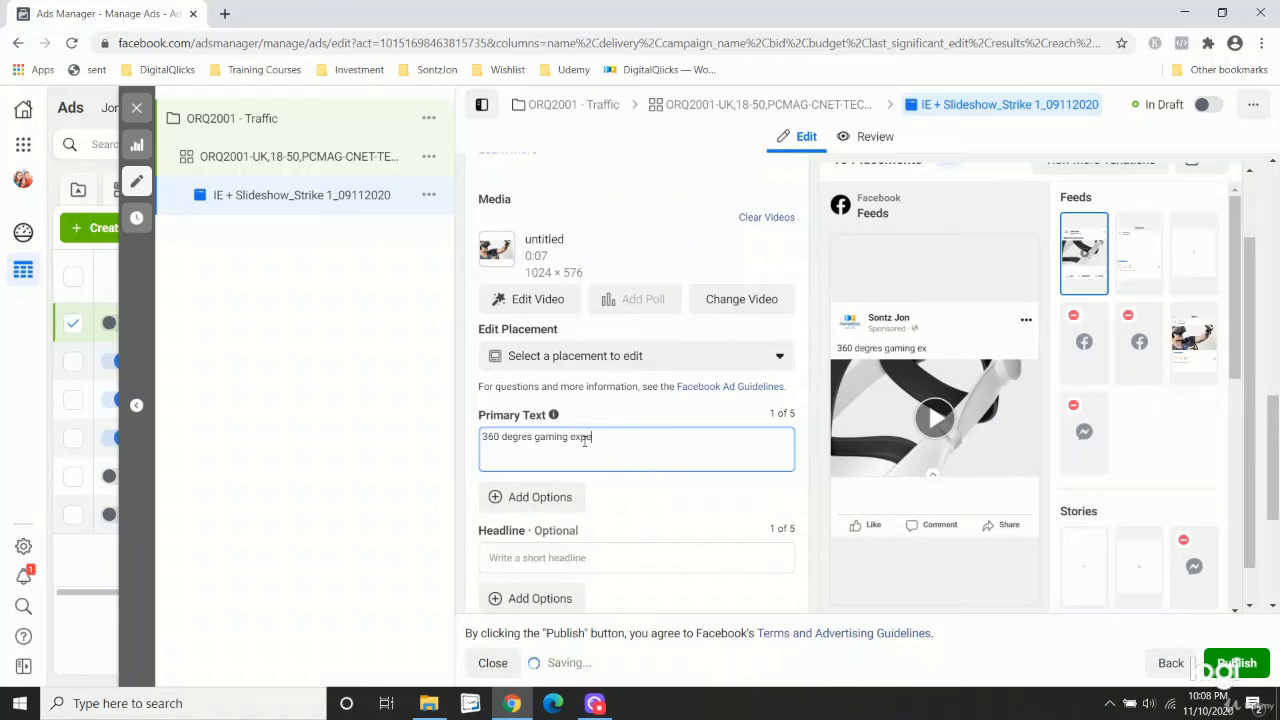
type("perience")
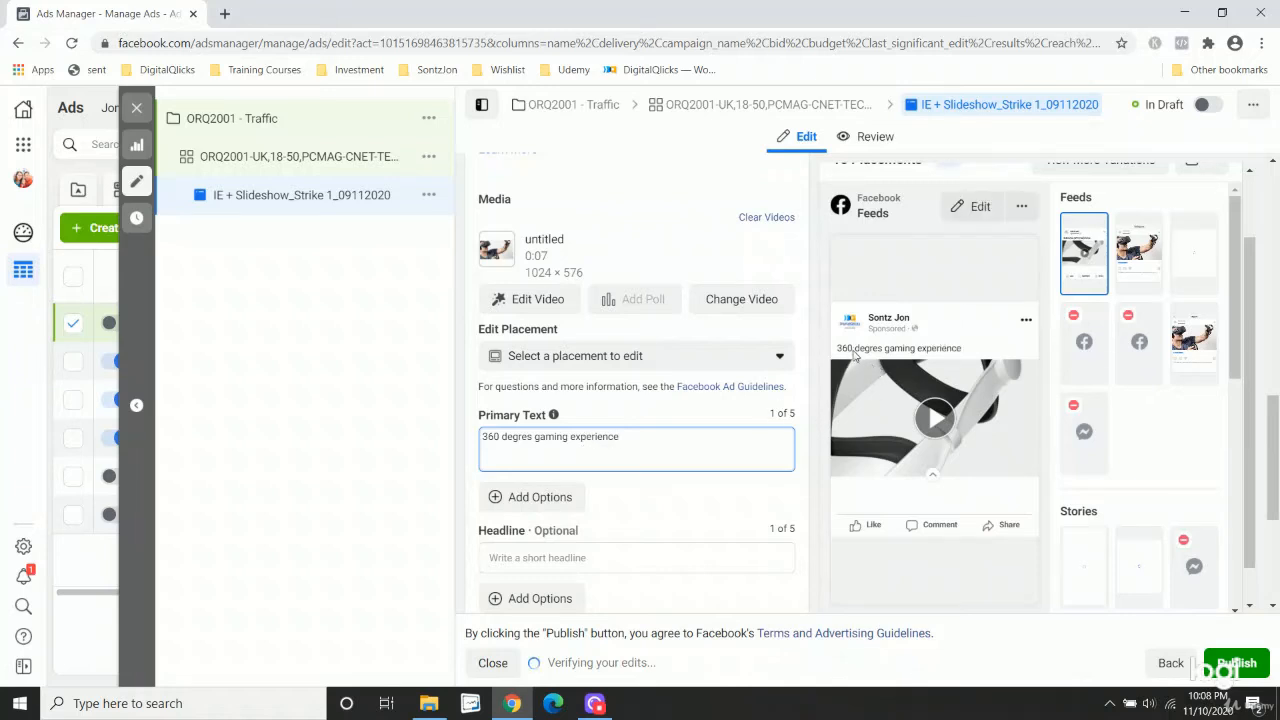
left_click(530, 441)
key("BackSpace")
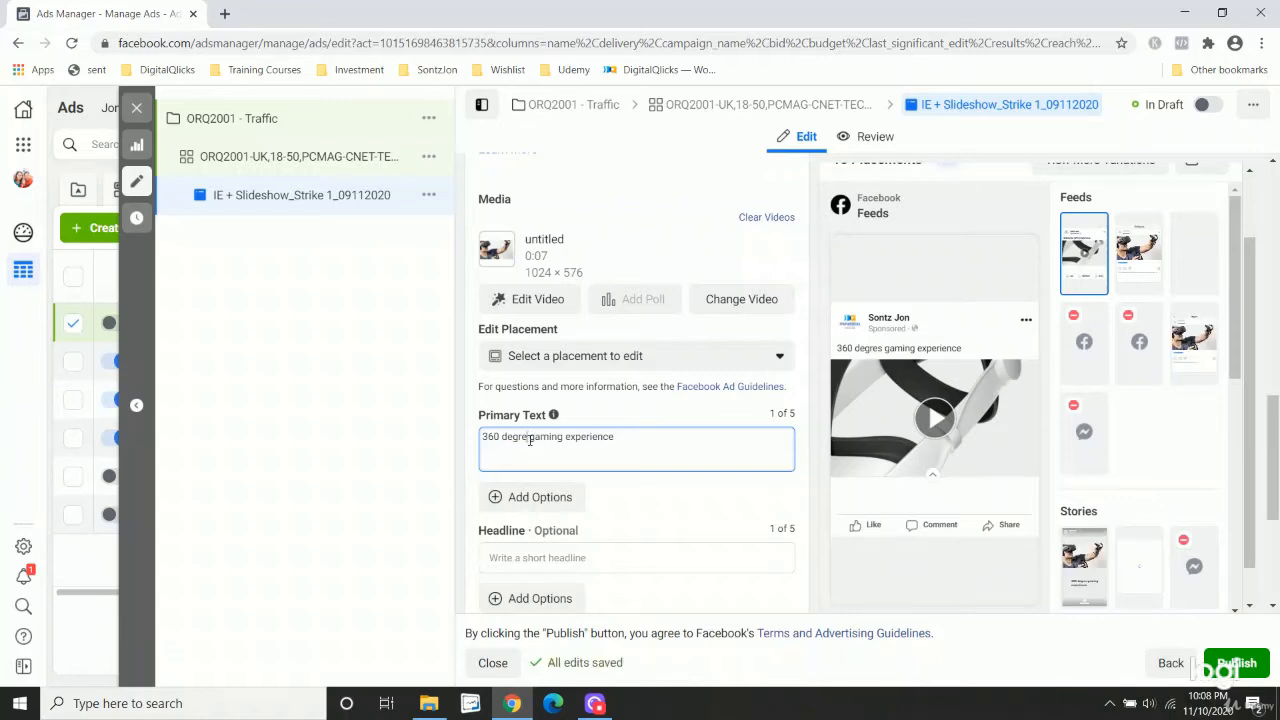
type("e")
Enter "50% Discount + 3 Packs of Bonus Accessories" as the ad's headline.
left_click(620, 552)
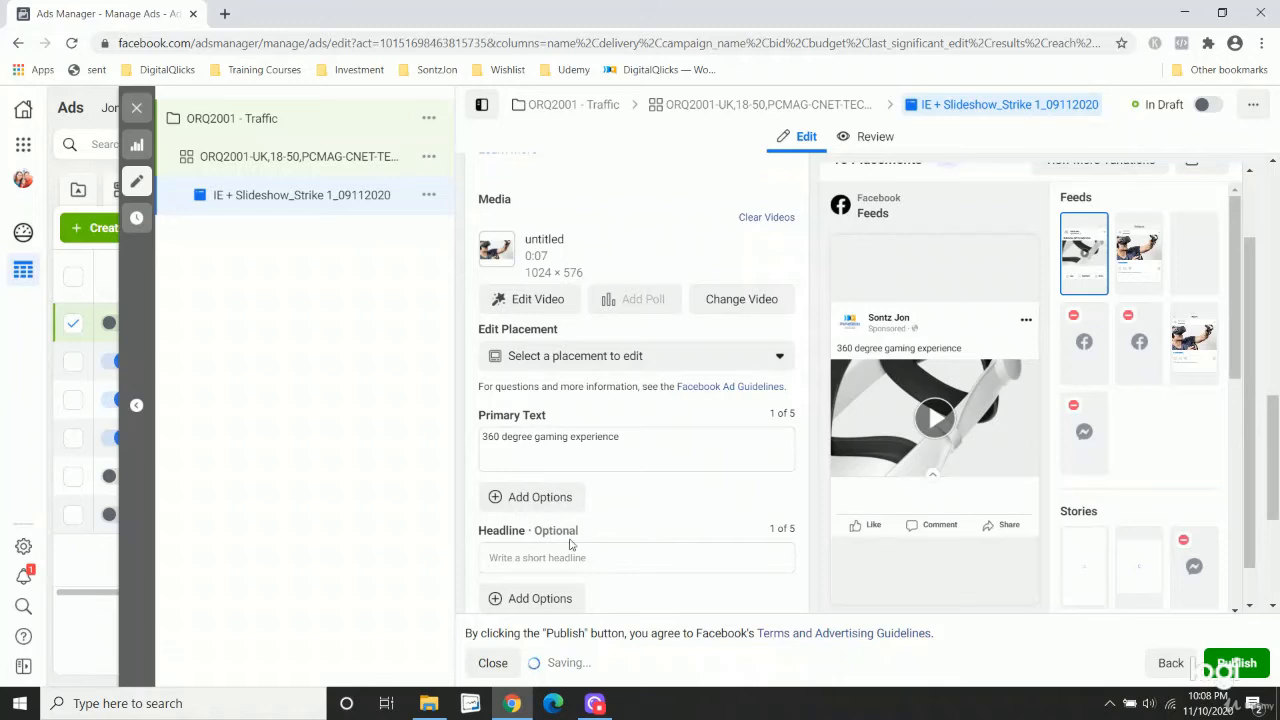
left_click(593, 554)
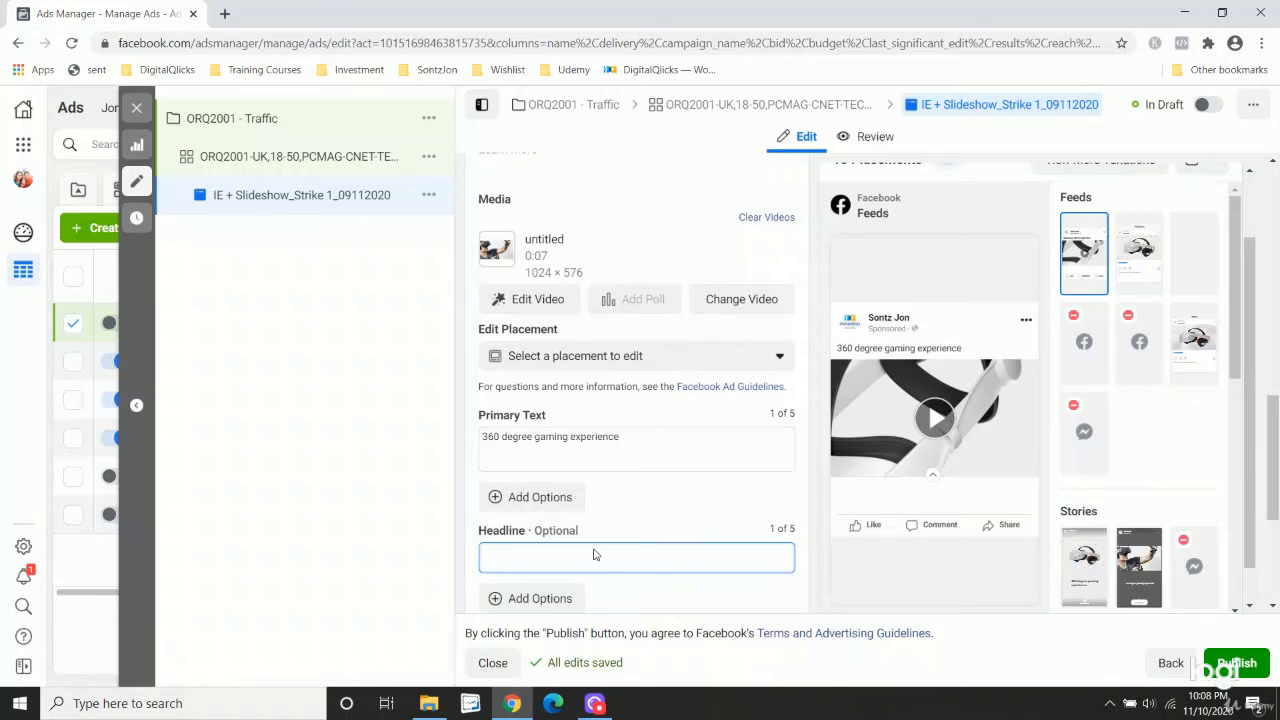
type("50")
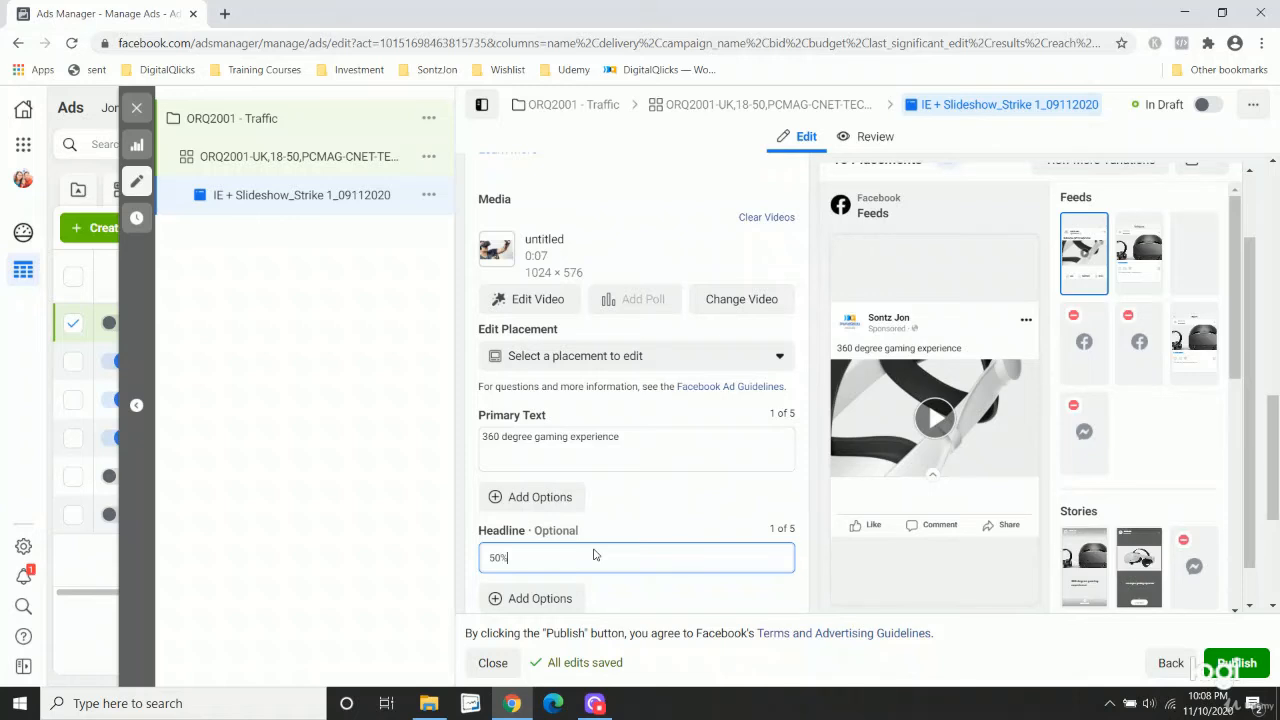
type("% Dis")
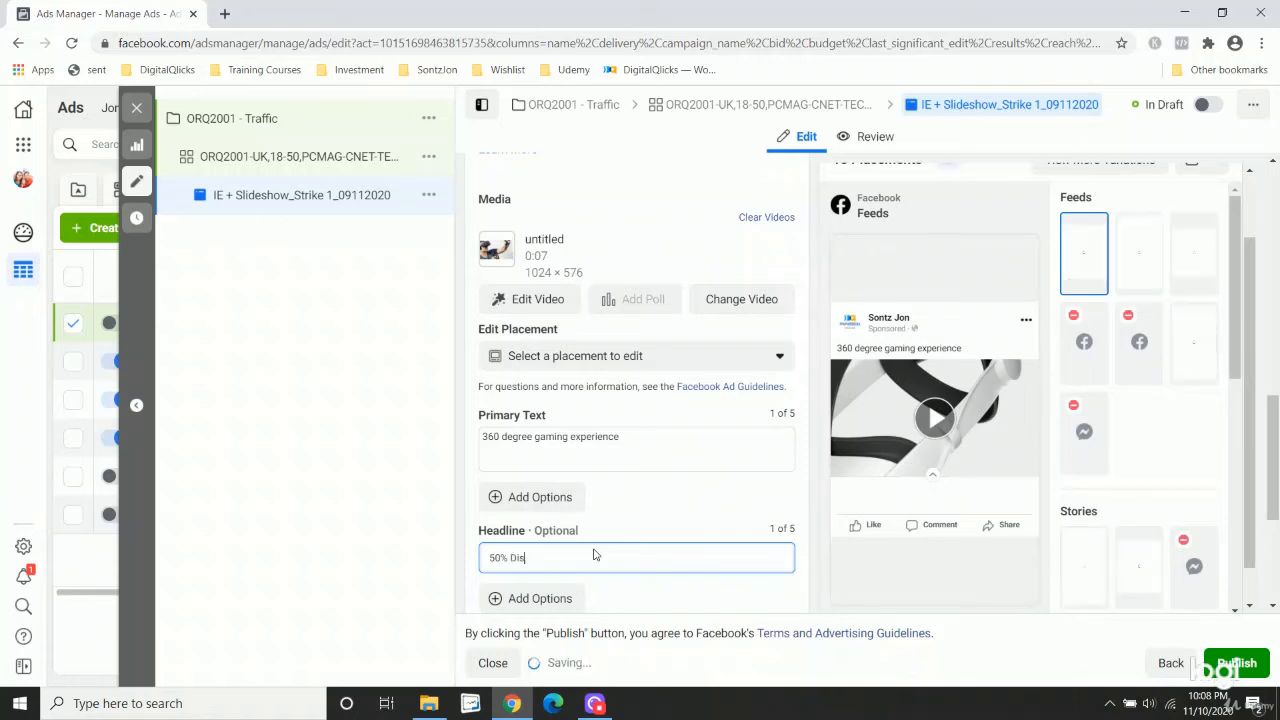
type("count")
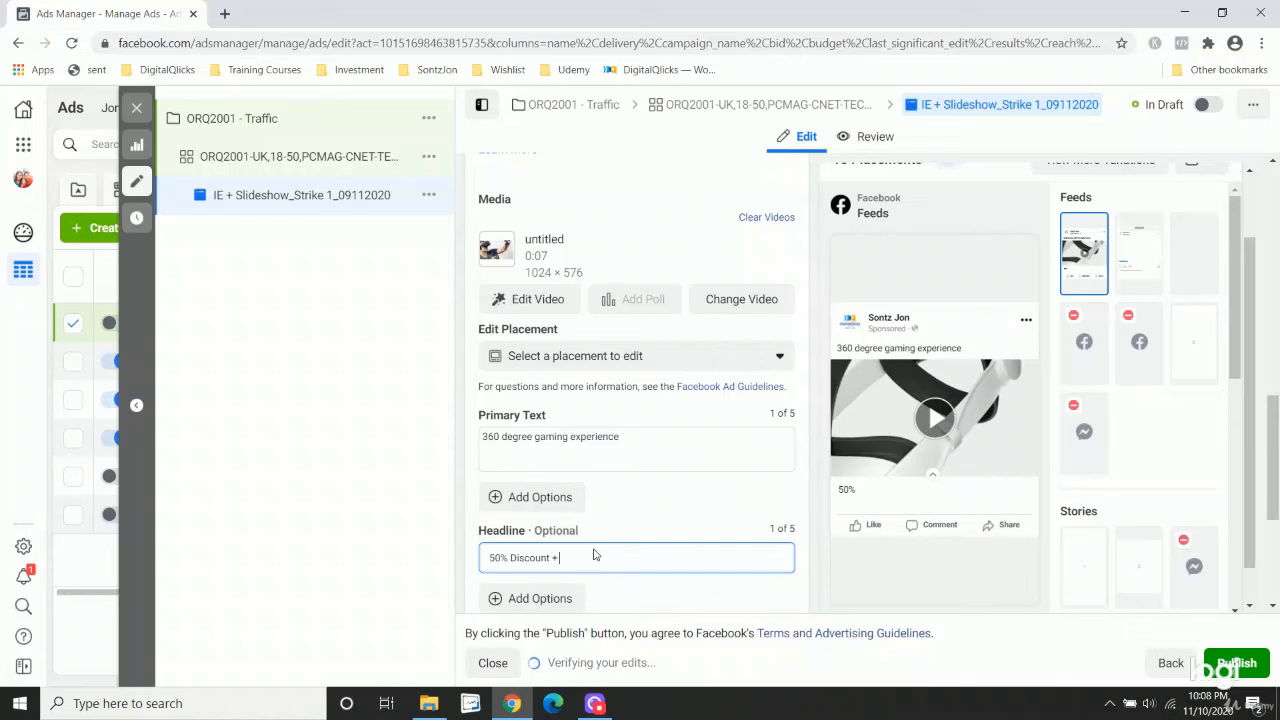
type(" + 3 p")
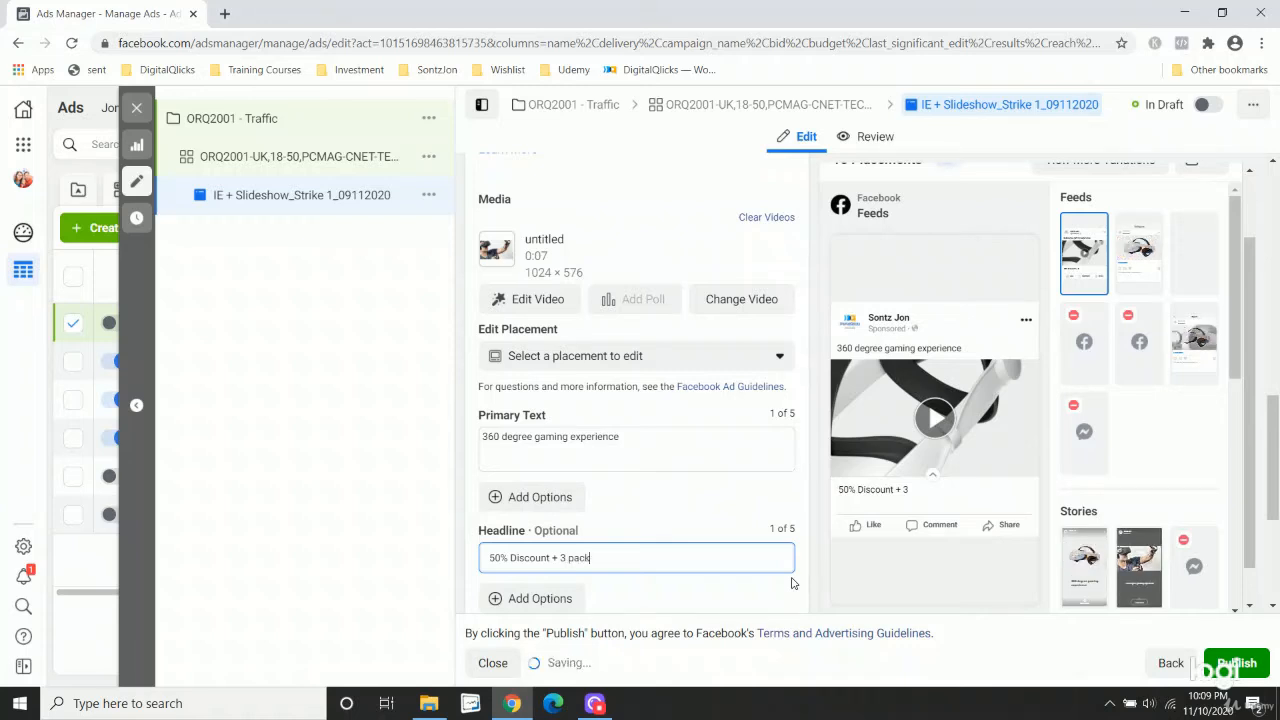
type("a")
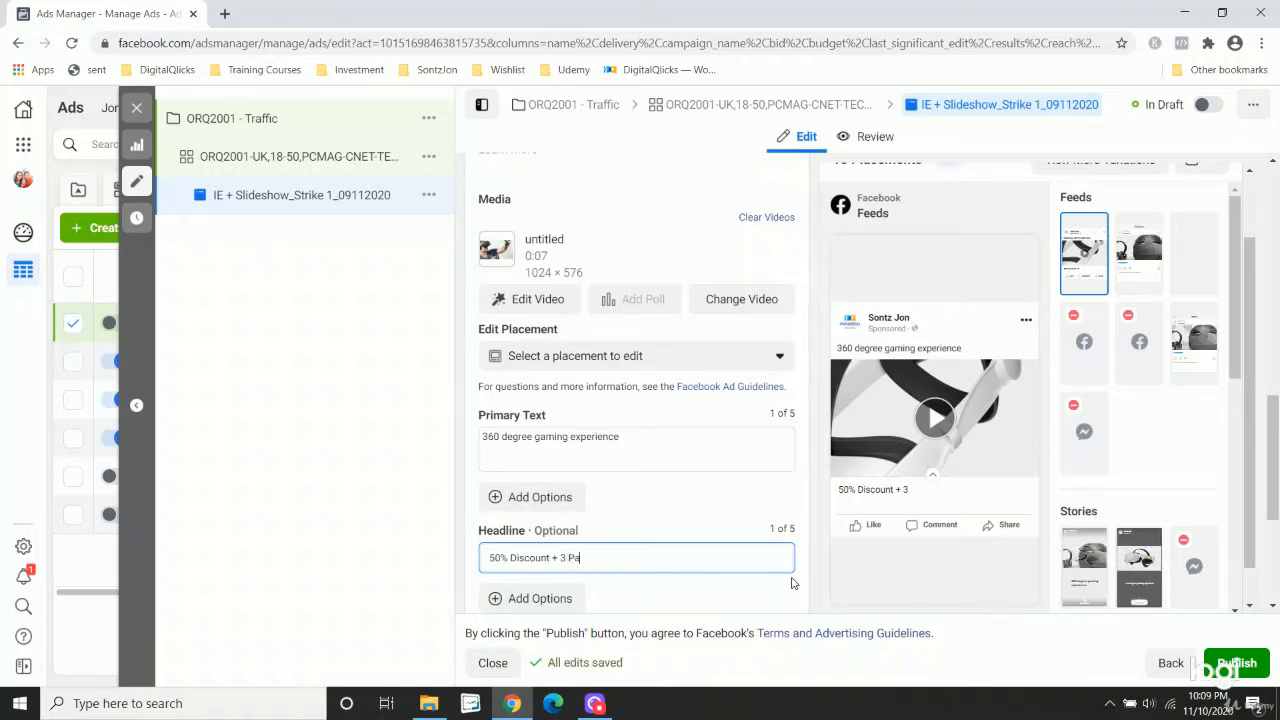
type("cks of 8")
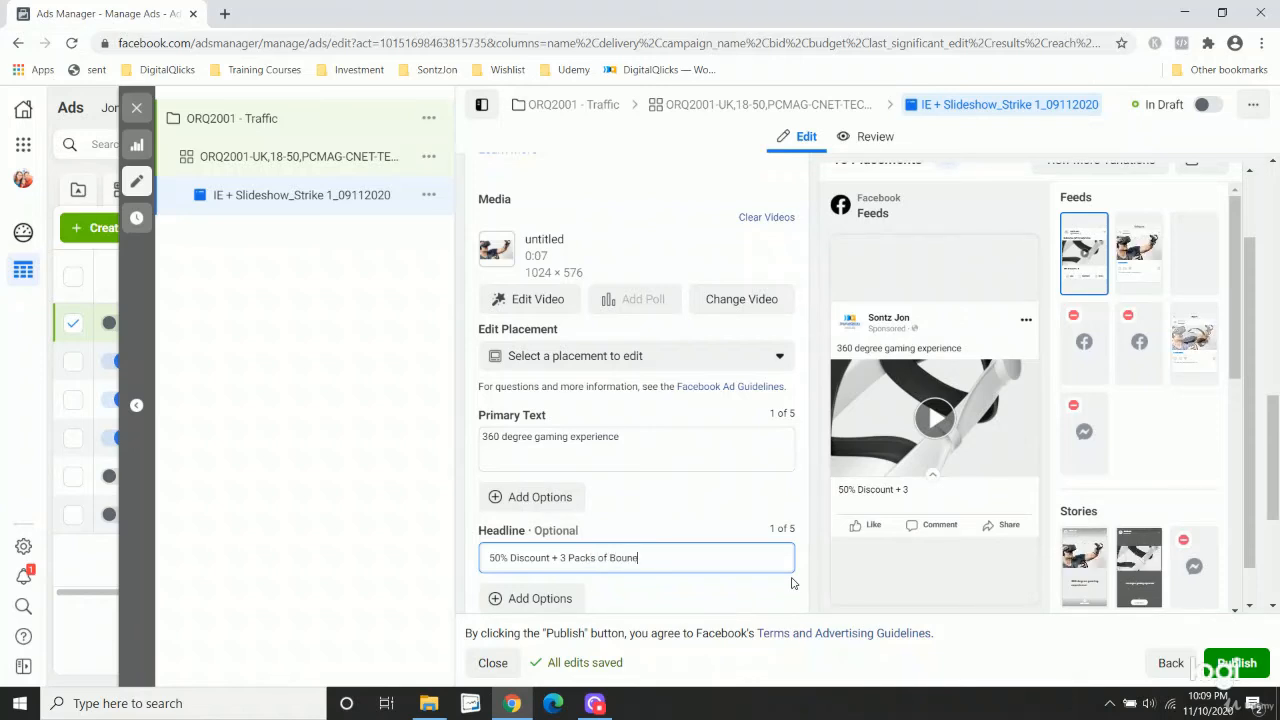
key("BackSpace")
key("BackSpace")
type("nues Acce")
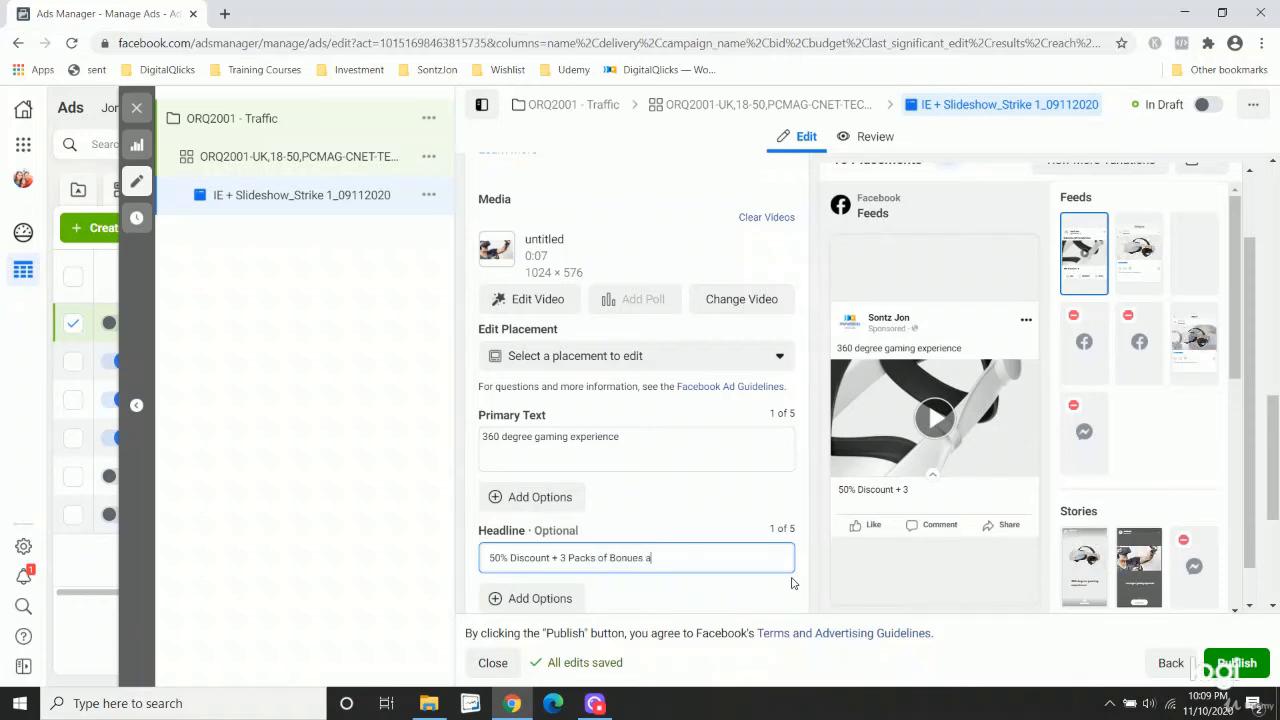
type("ss")
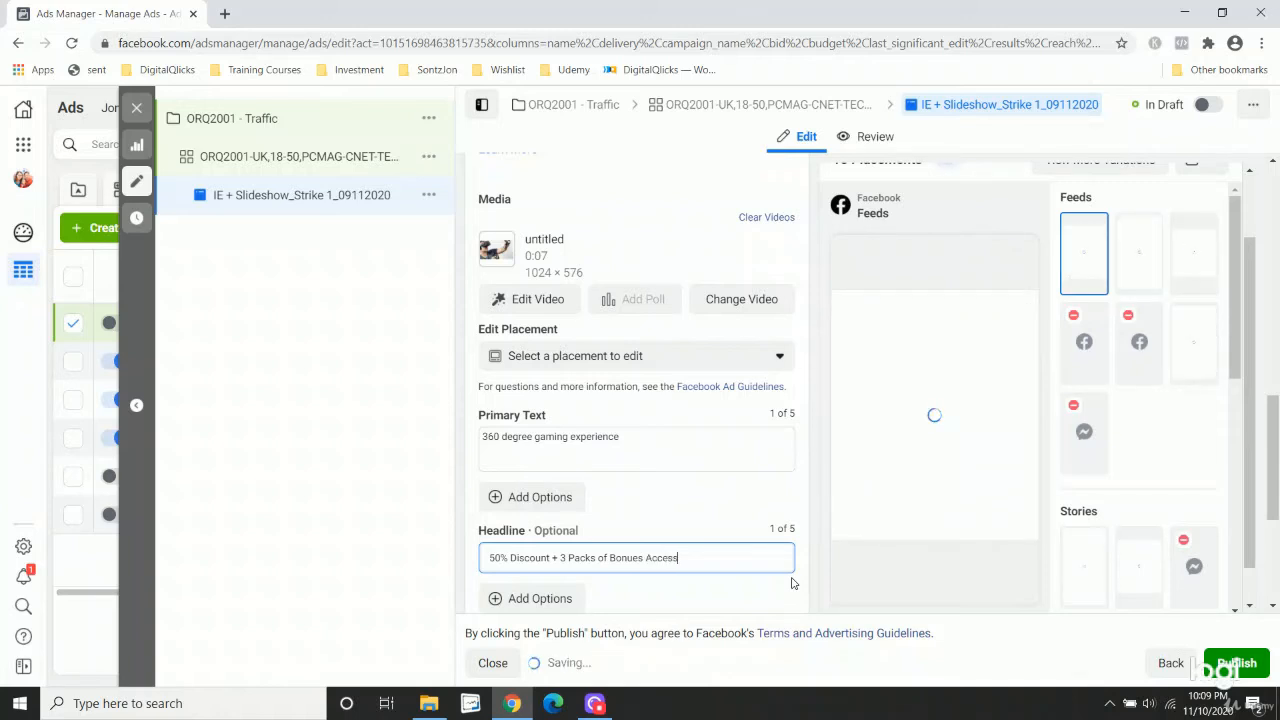
type("ories")
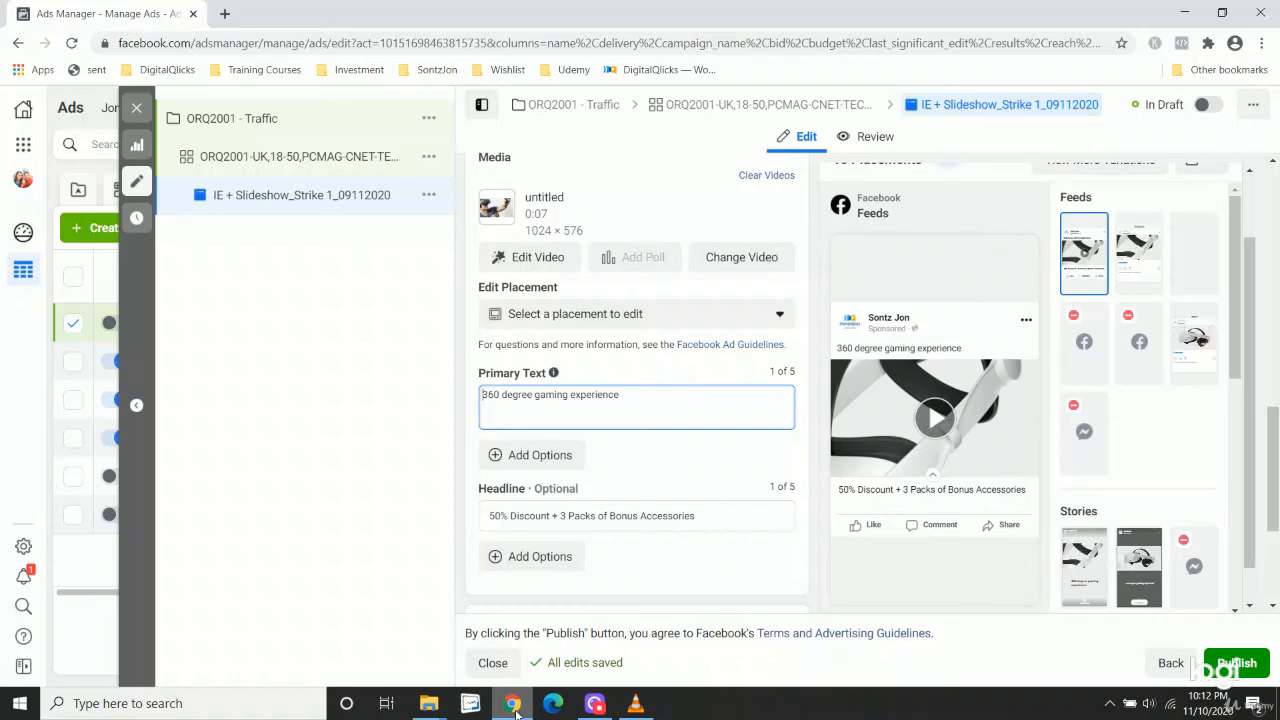
Check the tracking settings, publish the ad together with its campaign and ad set, and close the ad editor.
left_click(297, 503)
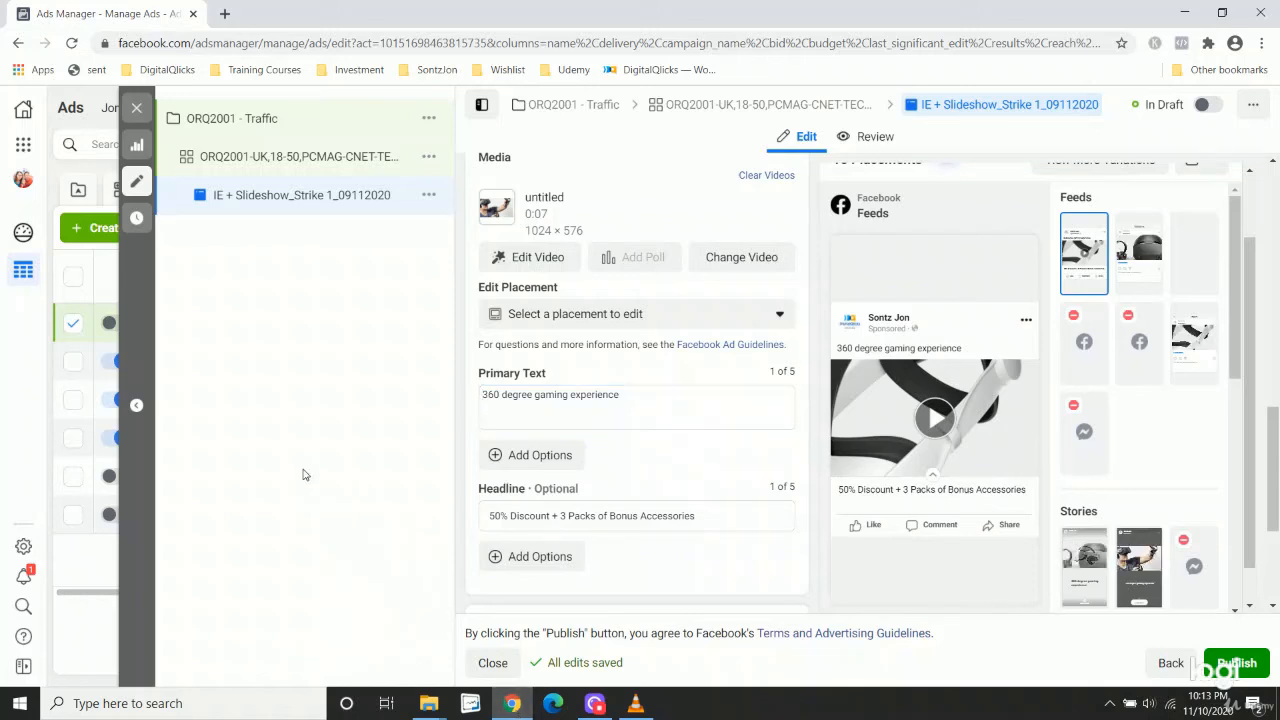
scroll(914, 467, "down", 2)
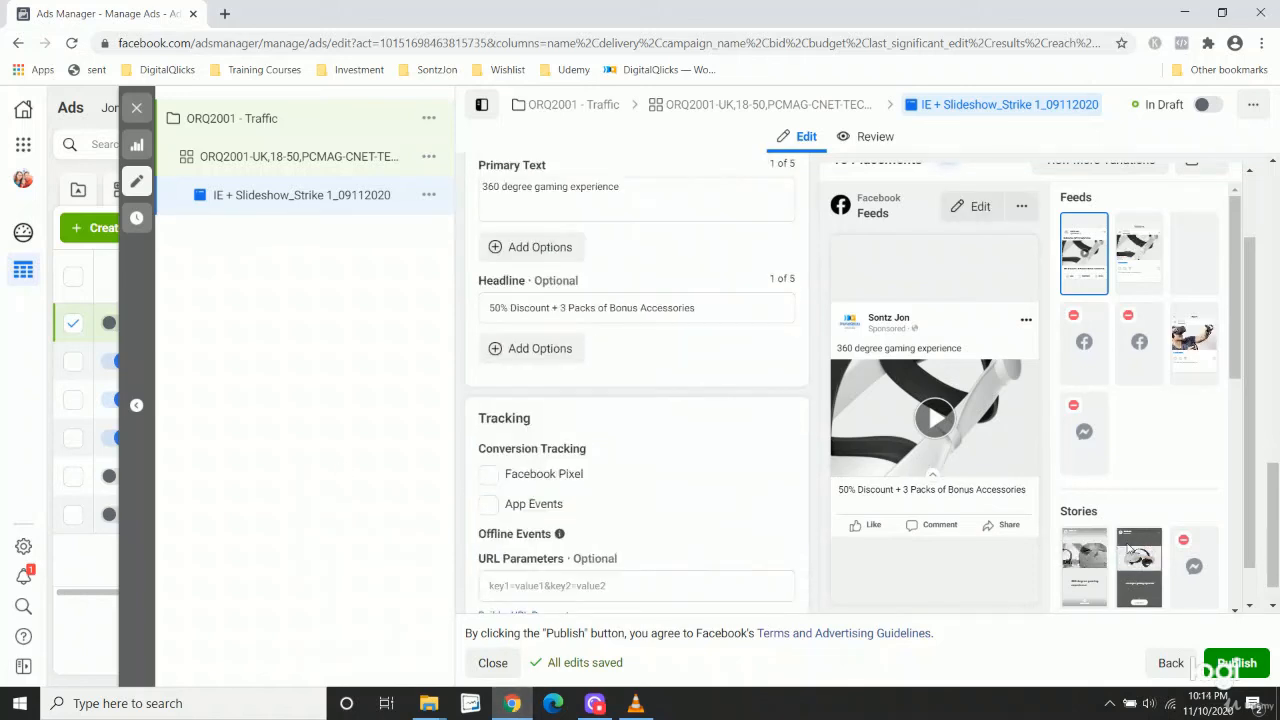
scroll(1165, 565, "down", 3)
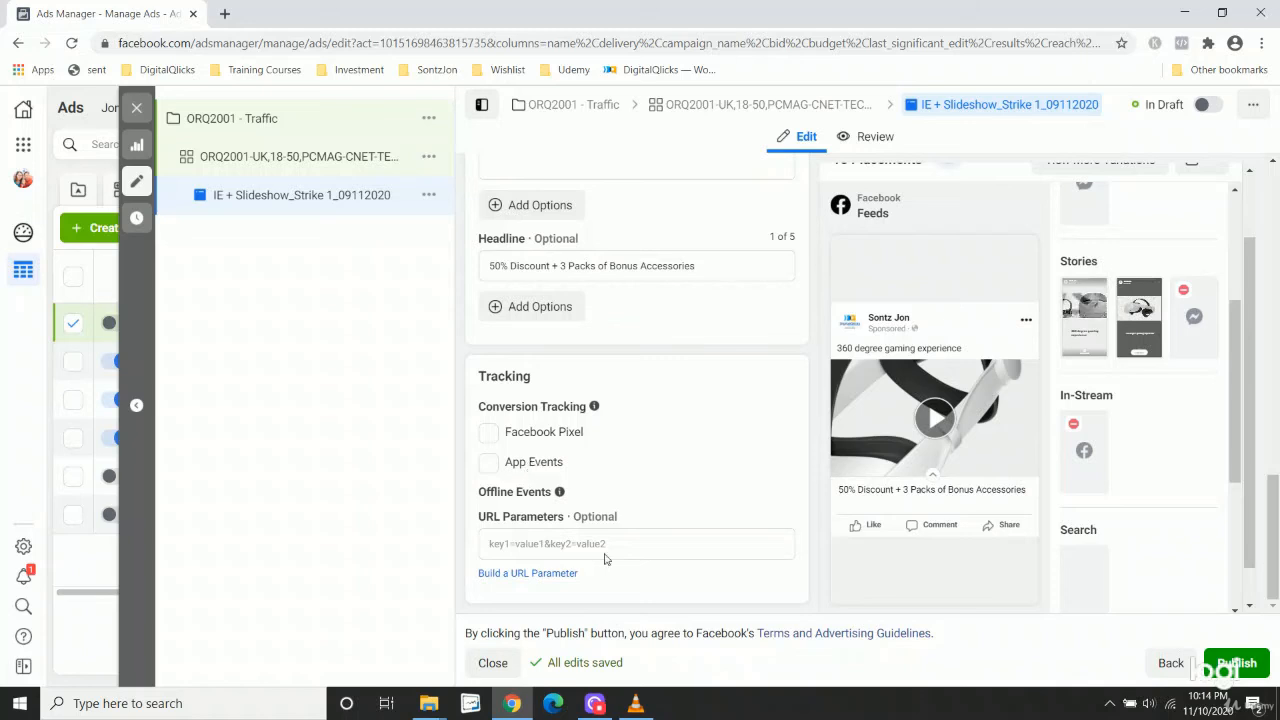
left_click(1237, 663)
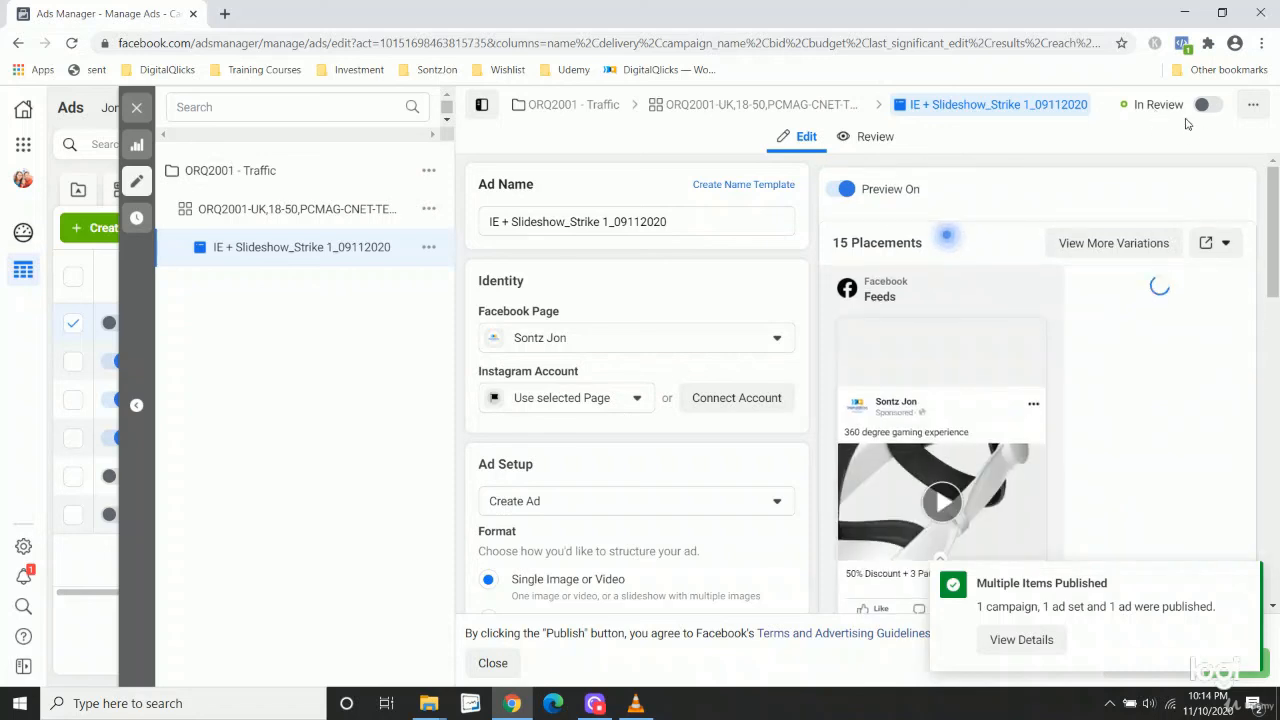
left_click(138, 109)
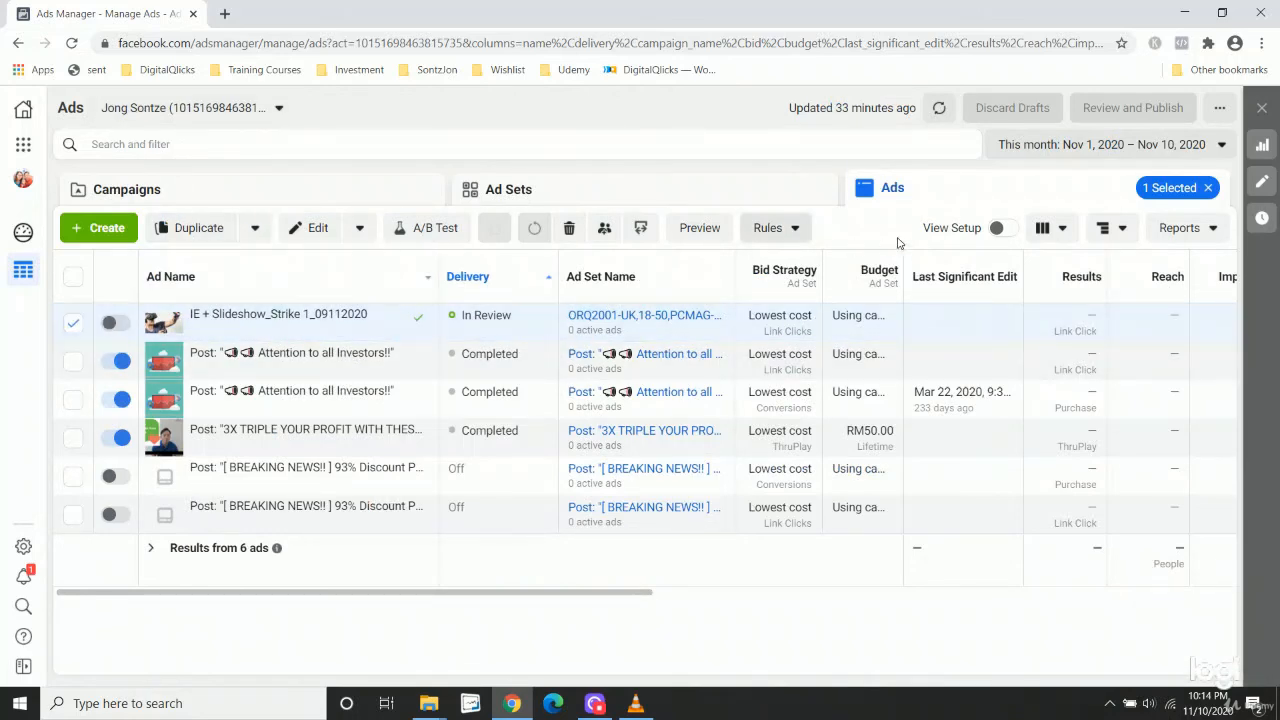
Turn off delivery of the ad set starting with "ORQ2001-UK,18-50" and of the "ORQ2001 - Traffic" campaign.
left_click(555, 193)
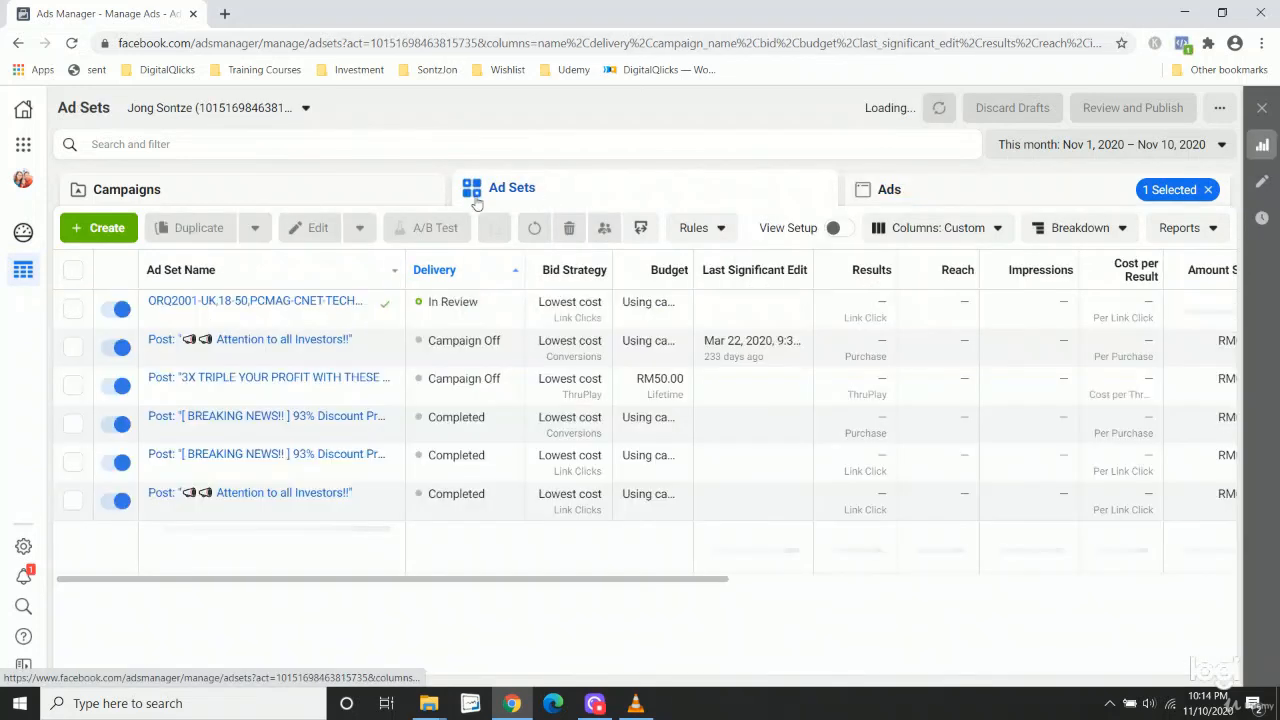
left_click(122, 316)
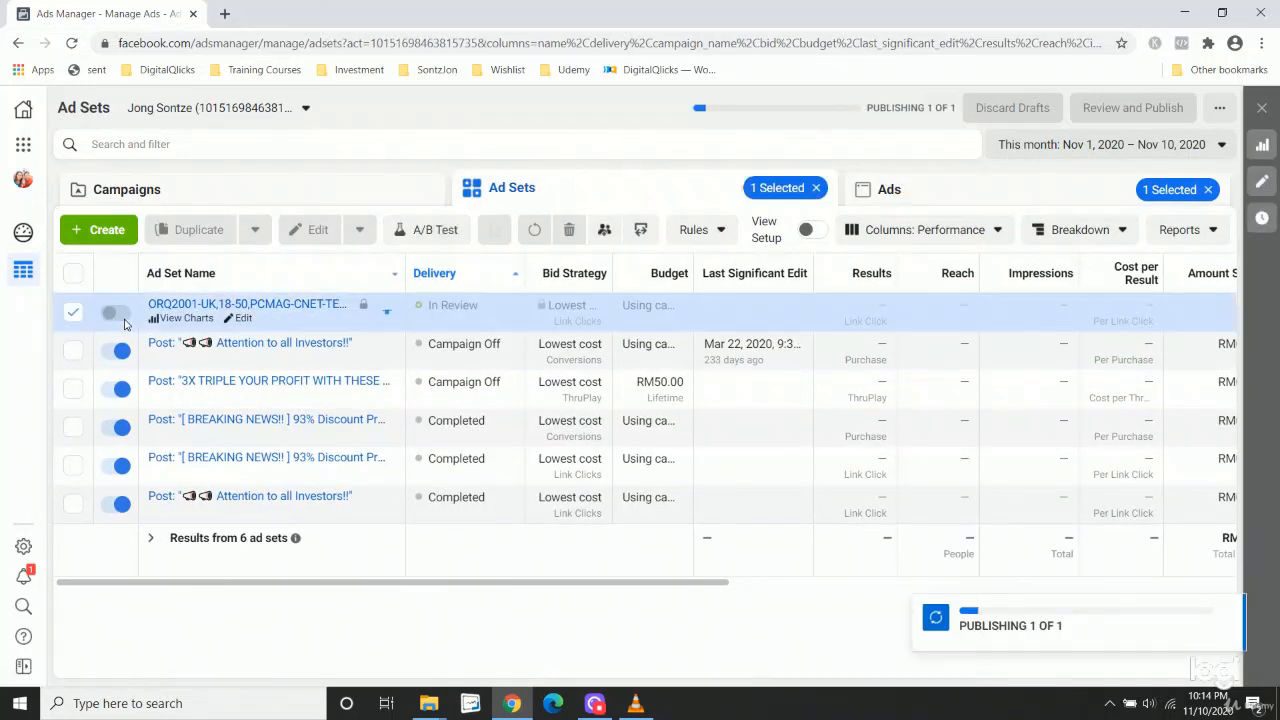
left_click(200, 193)
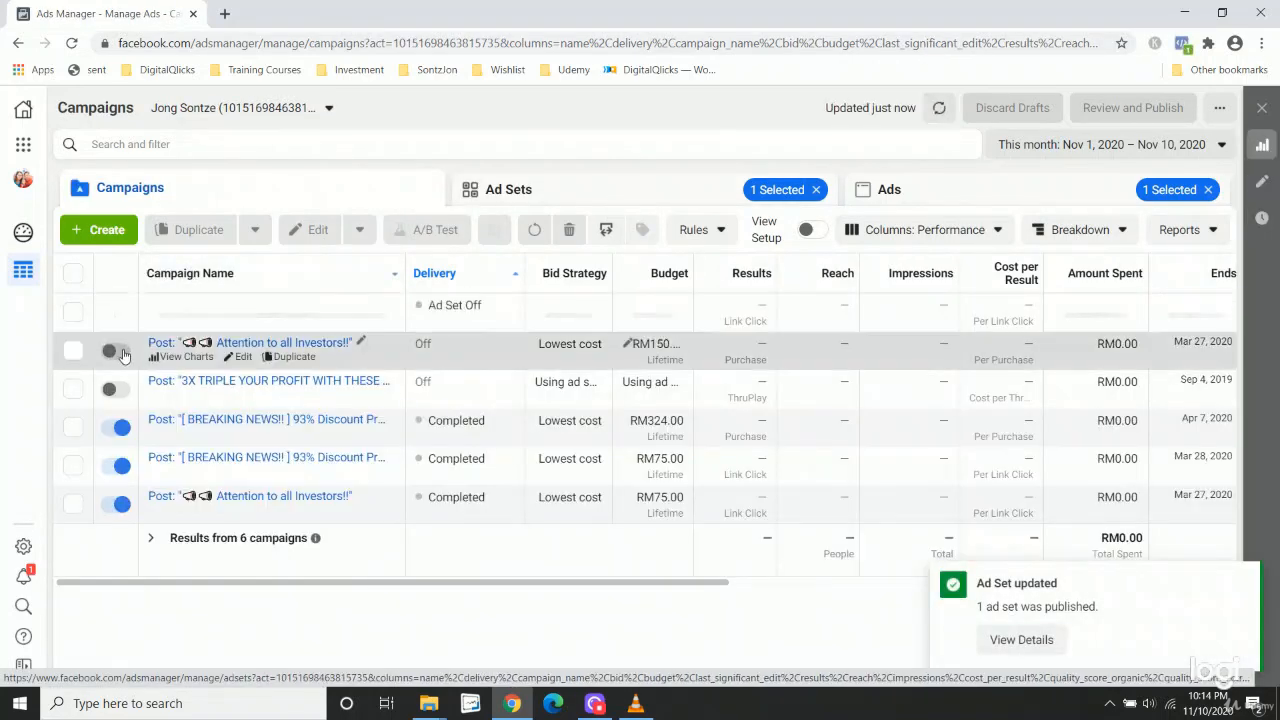
left_click(122, 314)
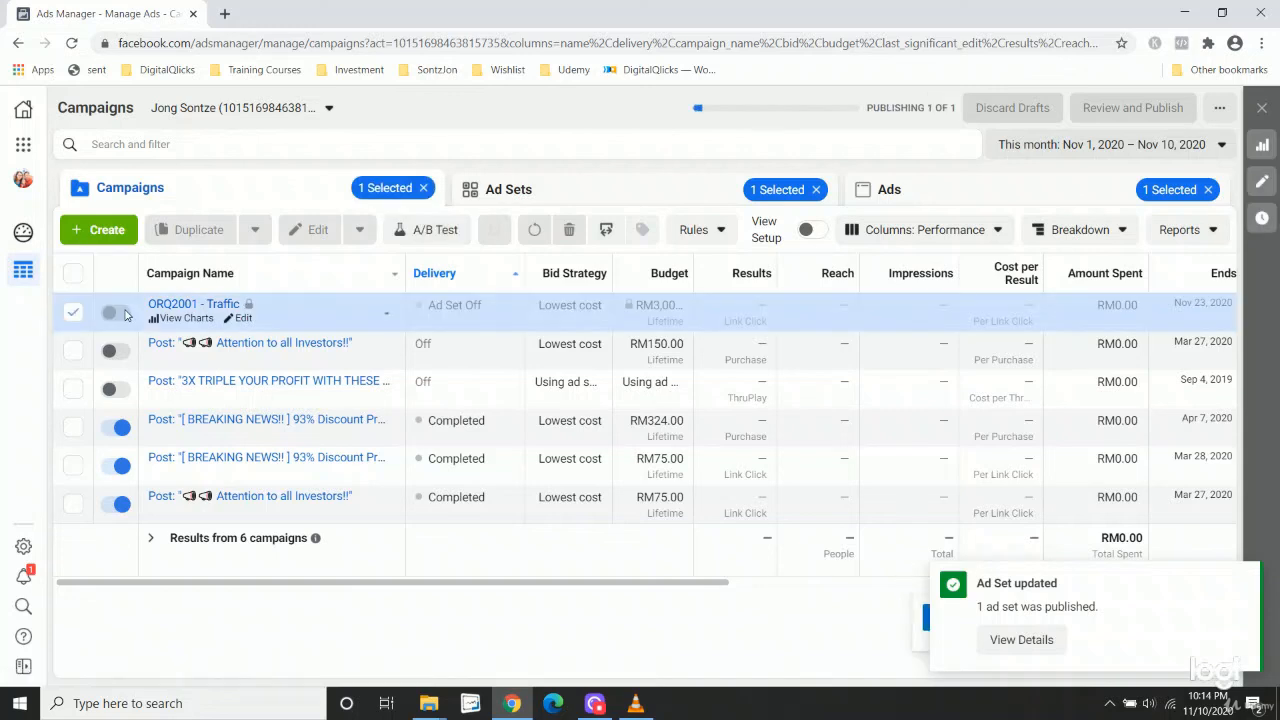